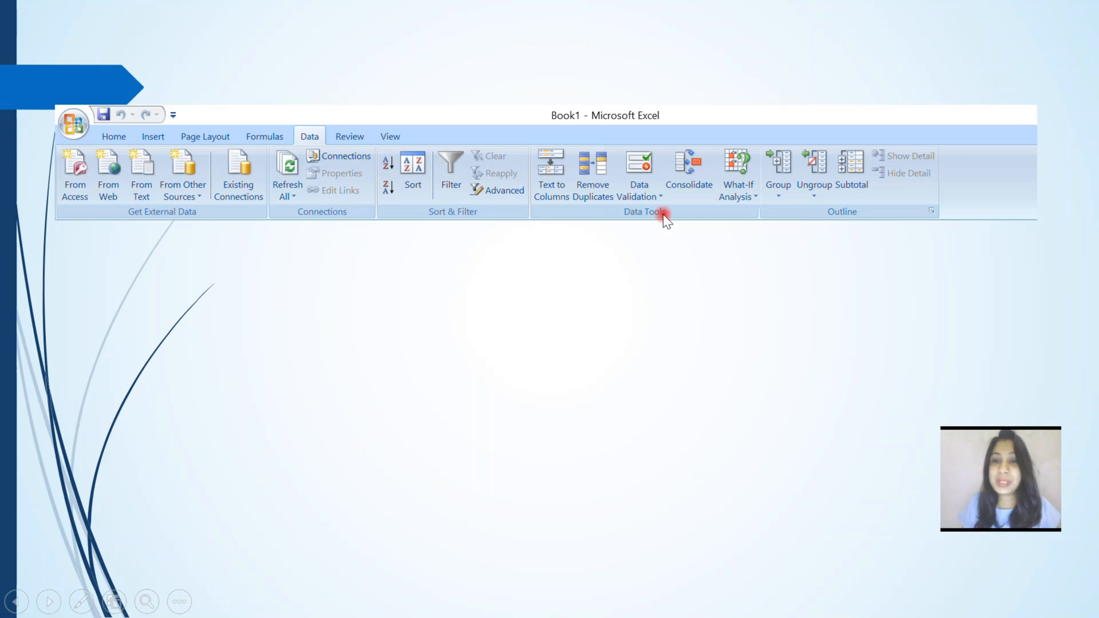
left_click(752, 156)
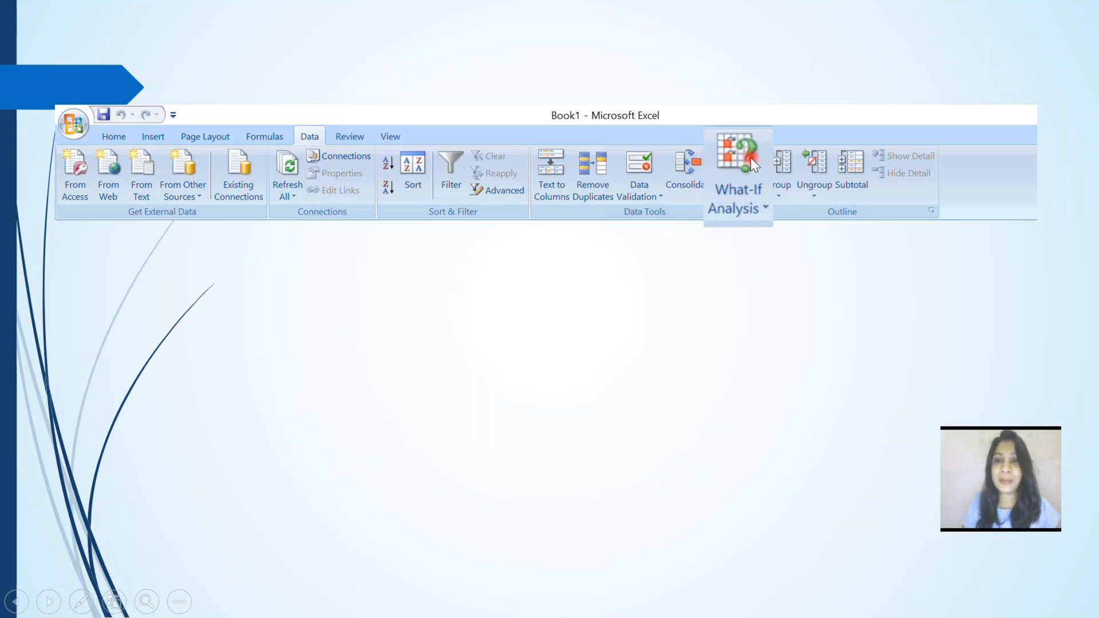
left_click(823, 193)
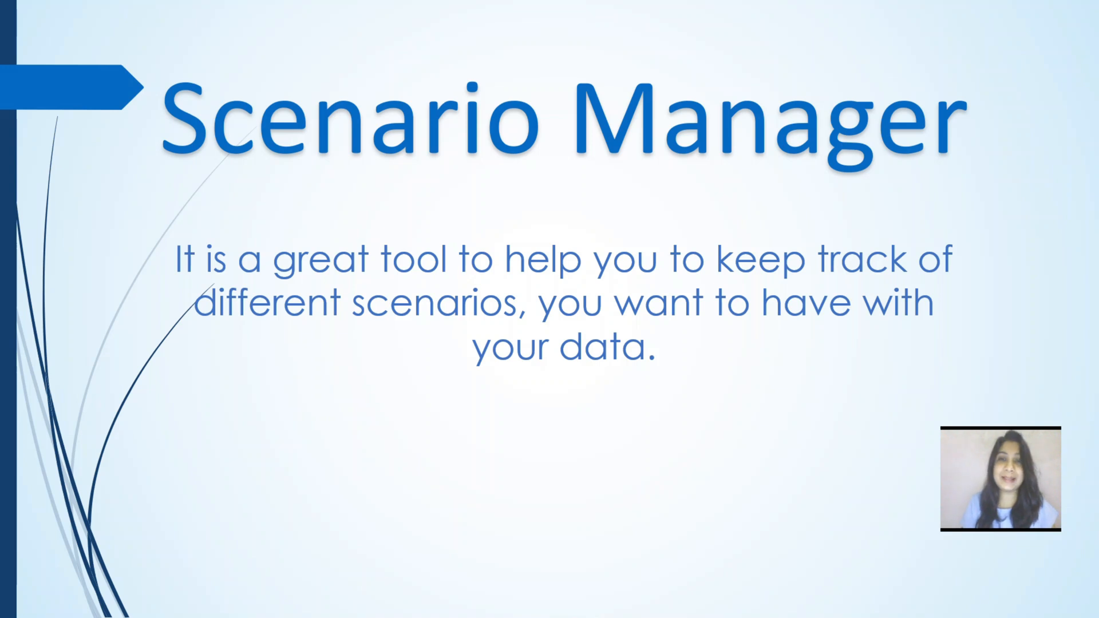
Switch to the What-If Analysis workbook in Excel and examine the marks table, including the subject marks in B2:E5.
key("alt+Tab")
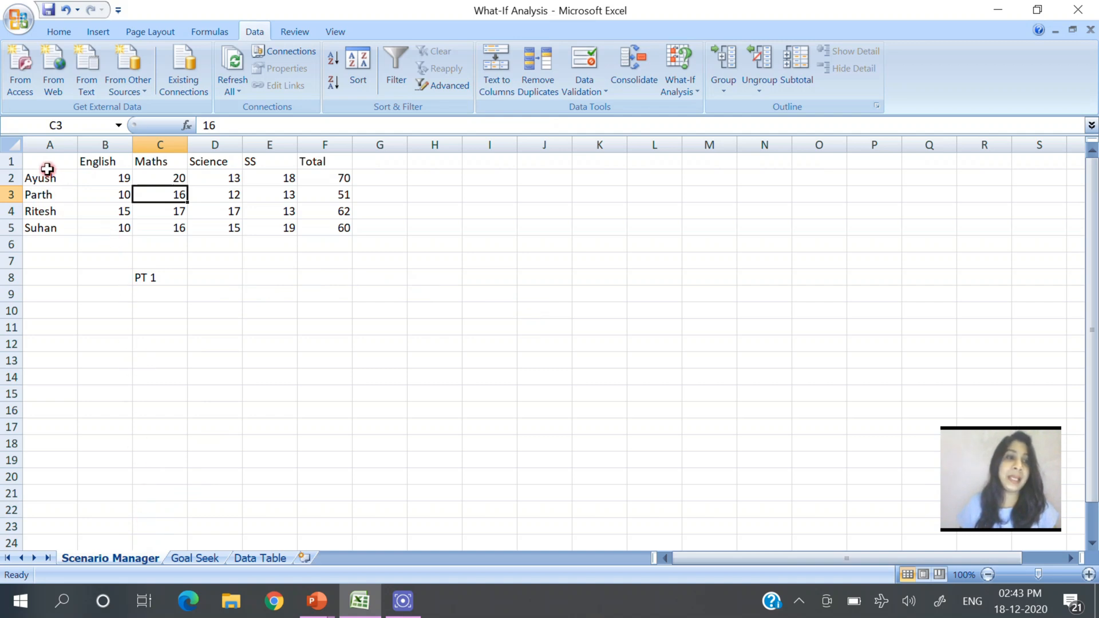
left_click_drag(46, 167, 321, 229)
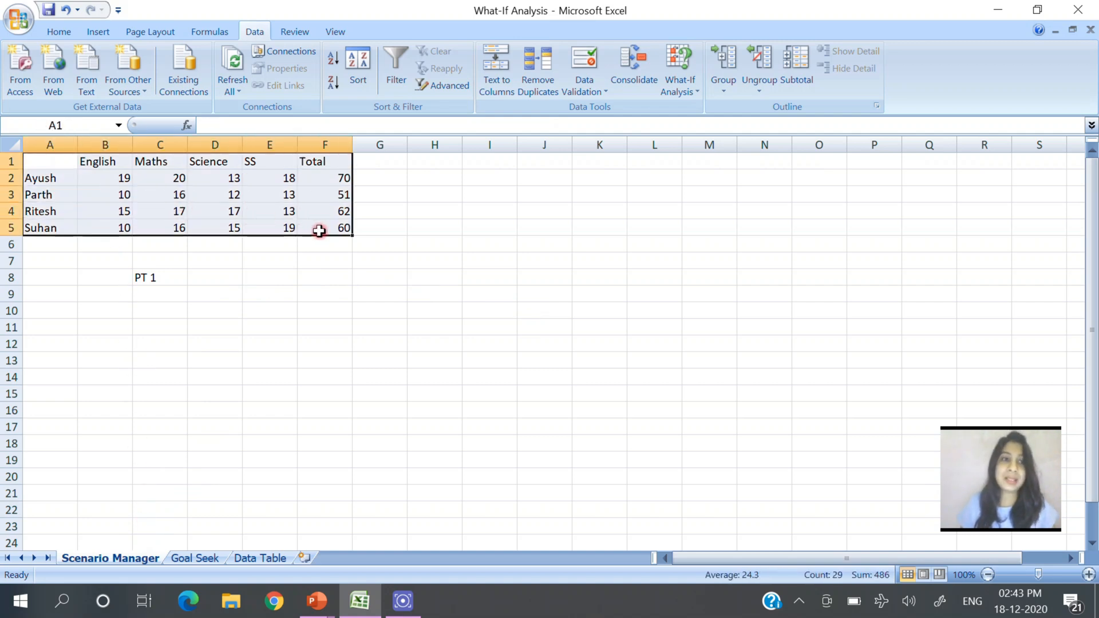
left_click(152, 232)
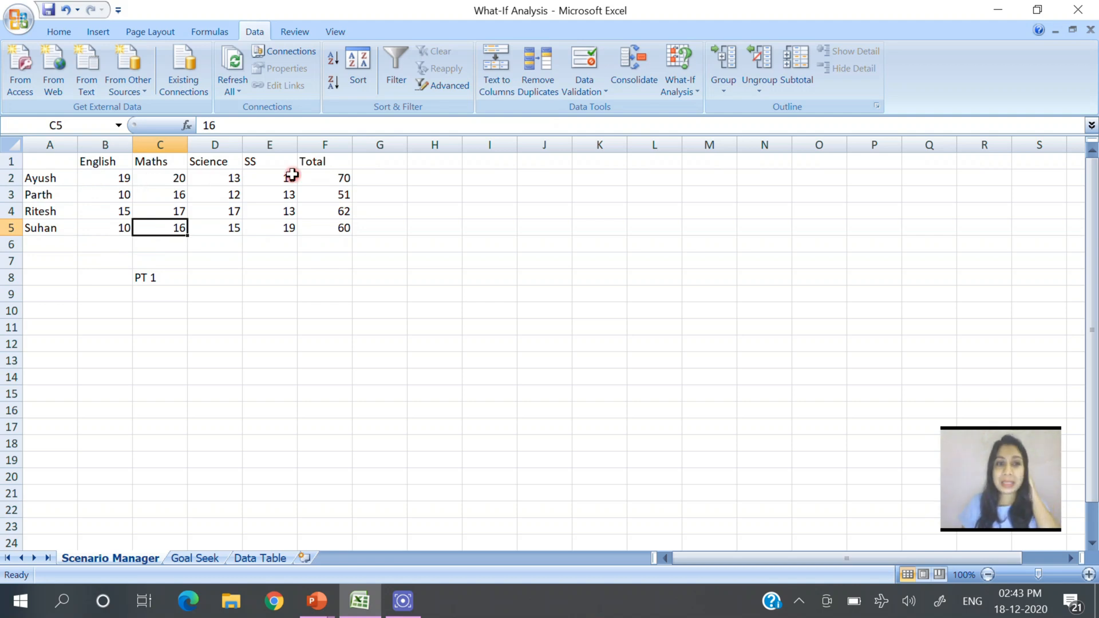
left_click_drag(120, 179, 272, 226)
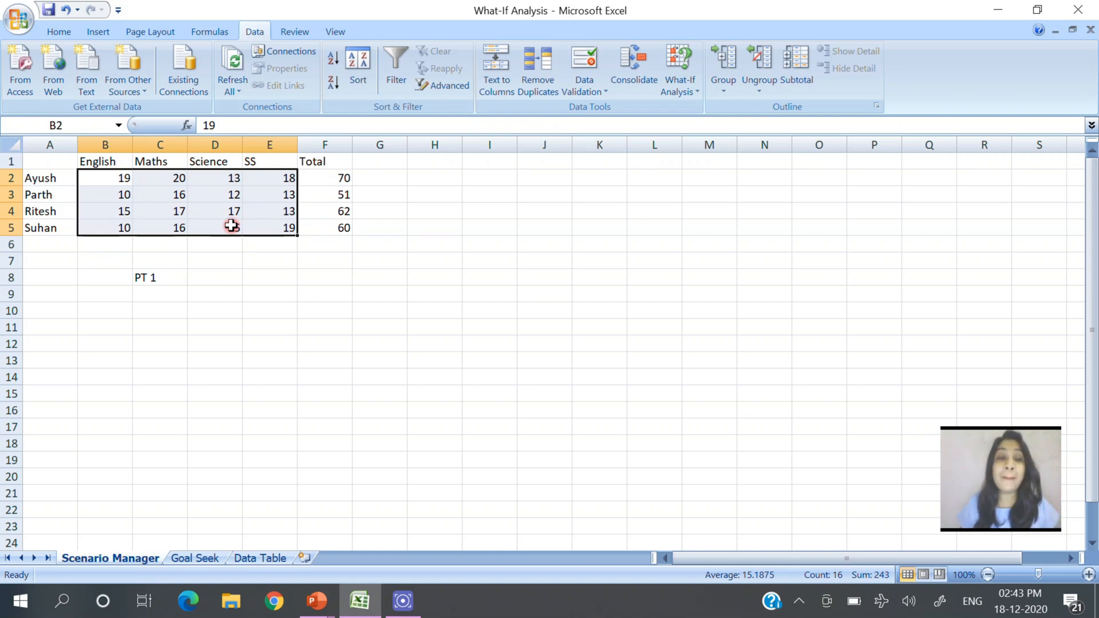
Try clearing the Science mark in D4 and setting the Maths mark in C3 to 12, and undo both edits.
left_click(219, 208)
key("Delete")
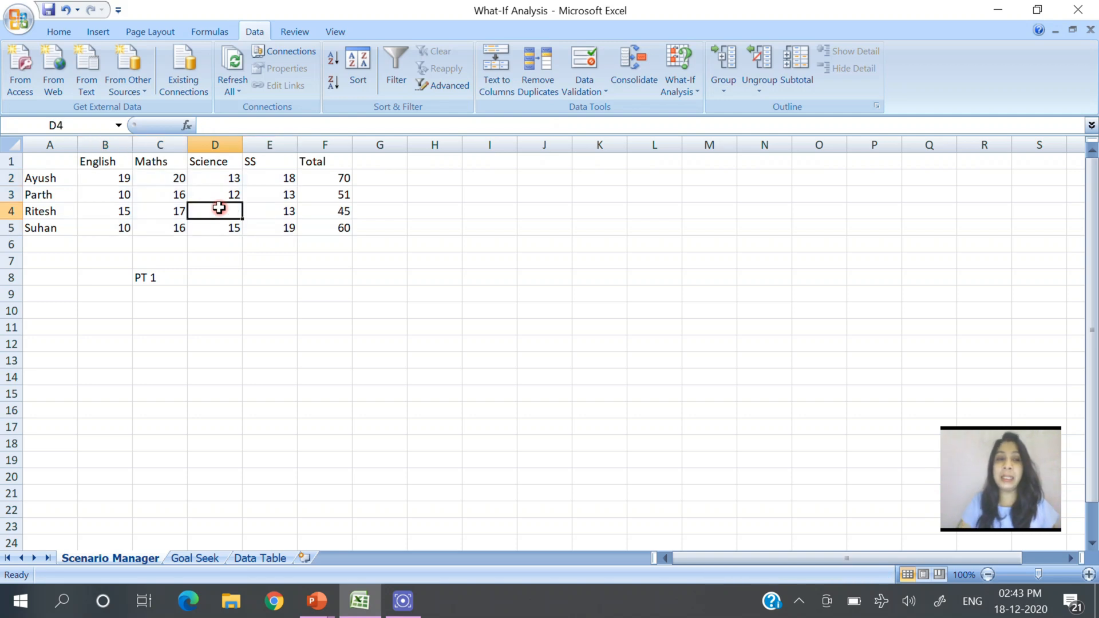
left_click(162, 195)
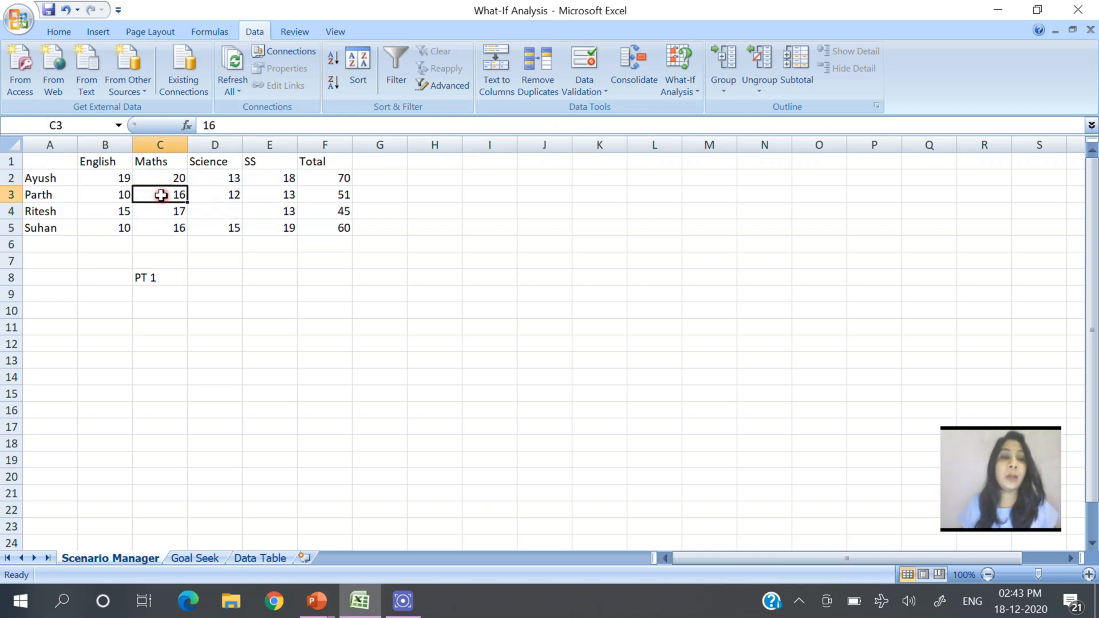
type("12")
key("Return")
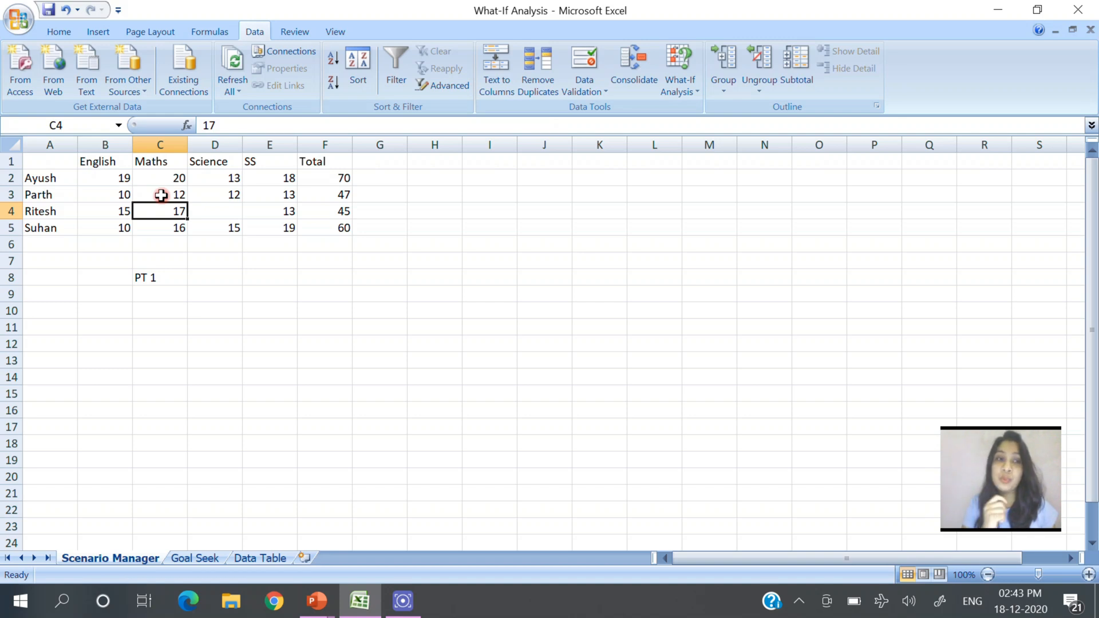
key("ctrl+z")
key("ctrl+z")
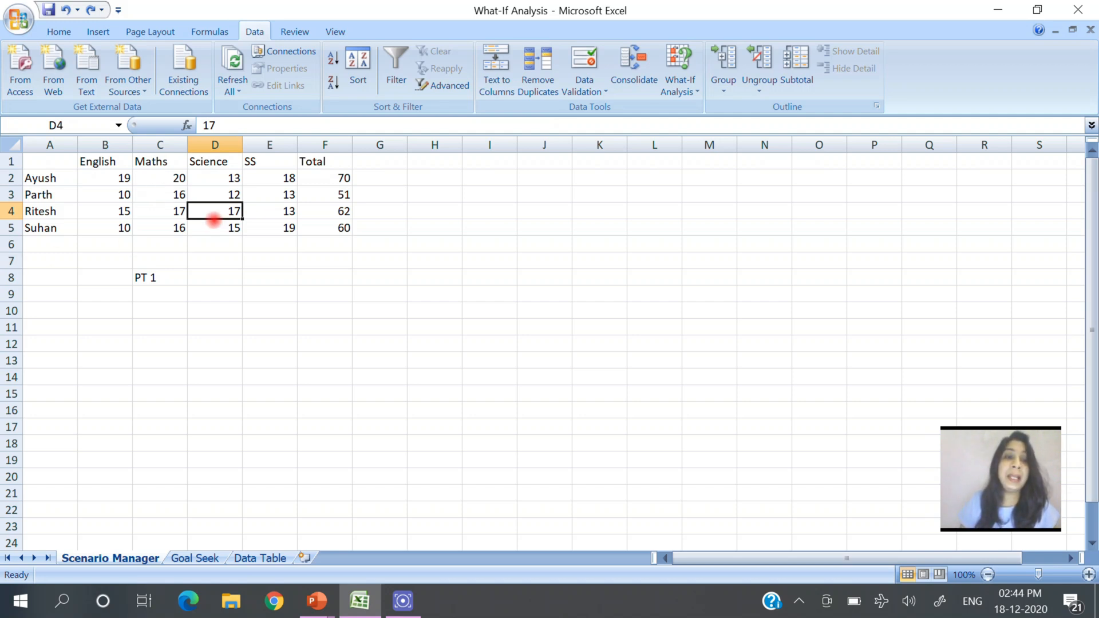
Start a new scenario in Scenario Manager and name it PT1.
left_click(675, 84)
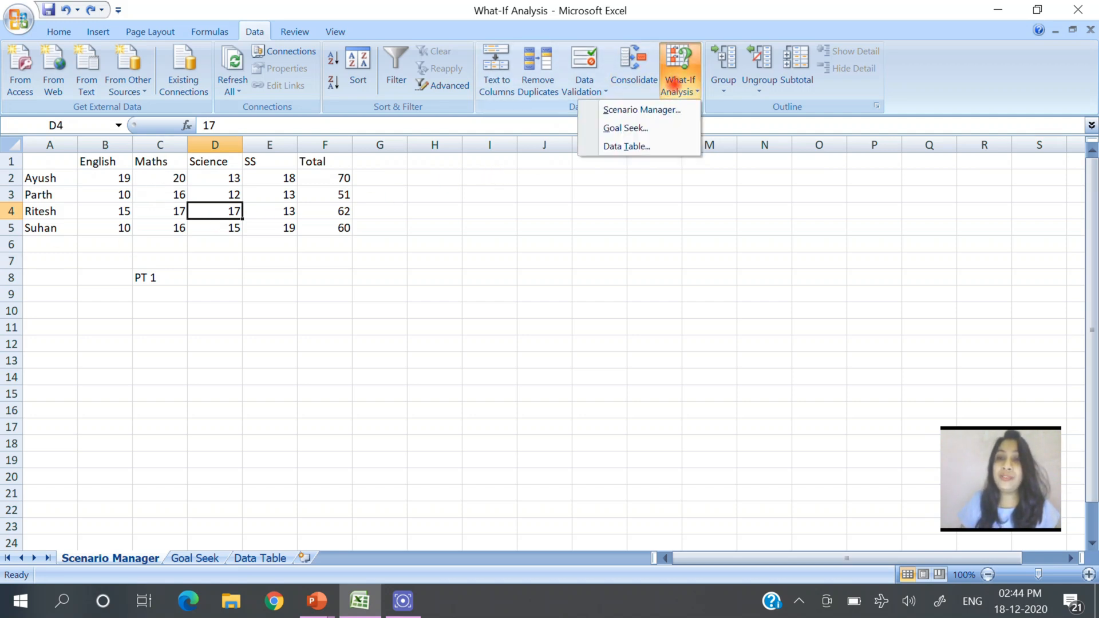
left_click(664, 110)
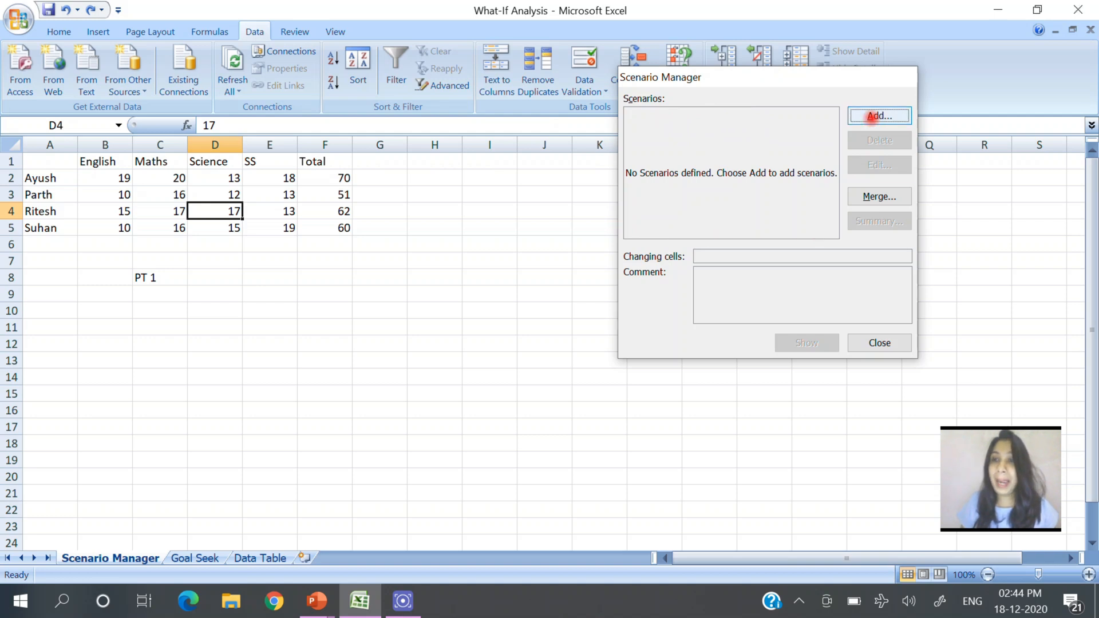
left_click(871, 117)
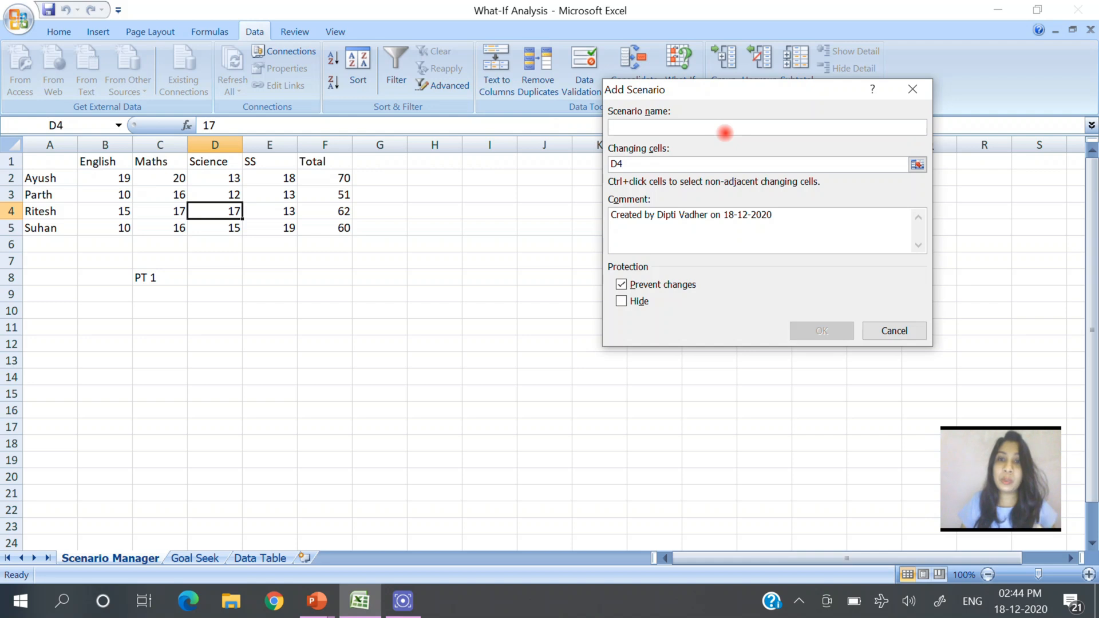
type("pt")
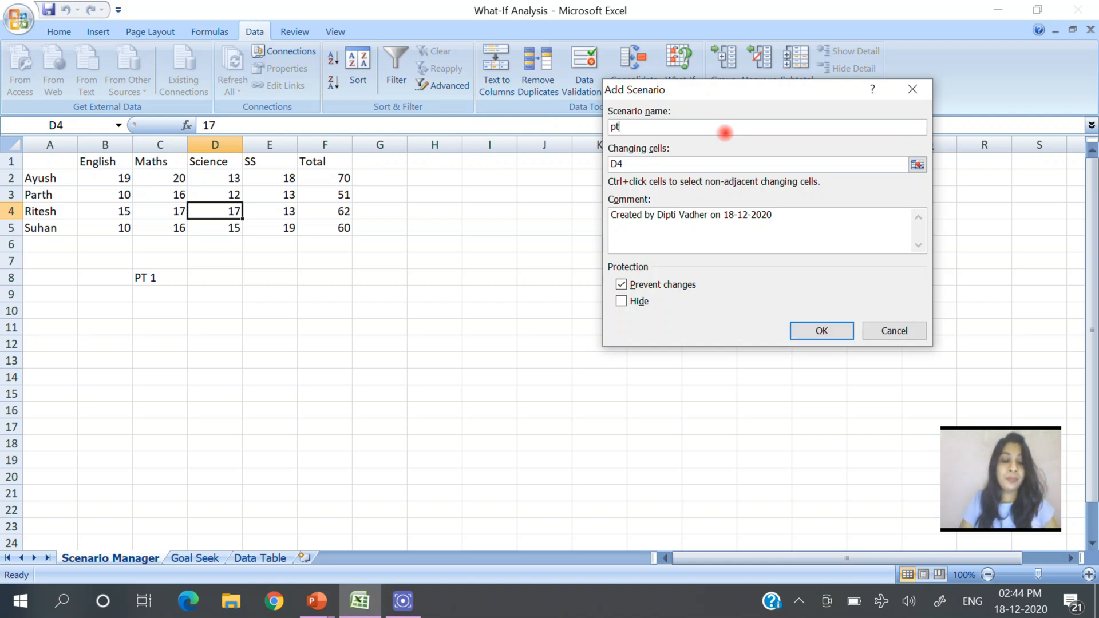
type("1")
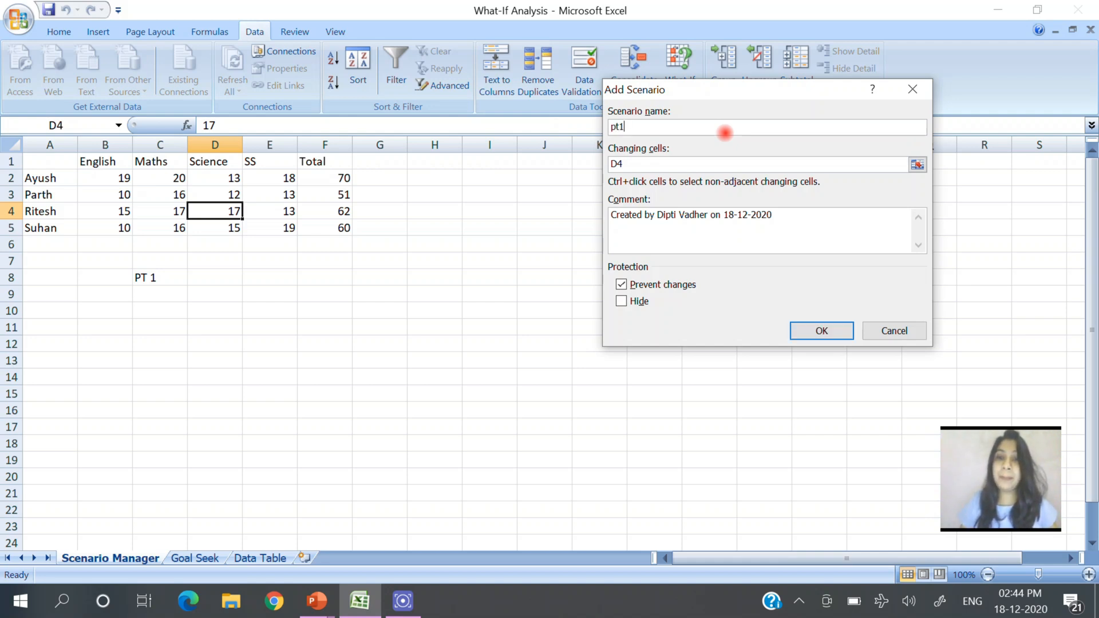
left_click_drag(725, 133, 558, 122)
type("PT1")
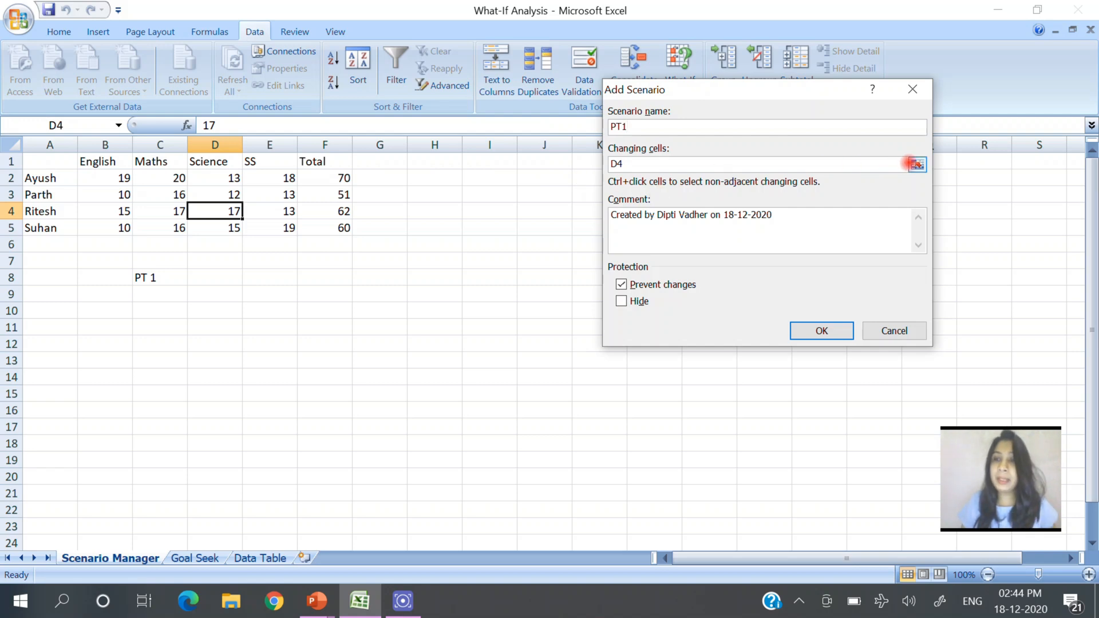
Use B2:E5 as the changing cells of scenario PT1, save it with the current marks, and close Scenario Manager.
left_click(916, 164)
left_click_drag(118, 171, 269, 228)
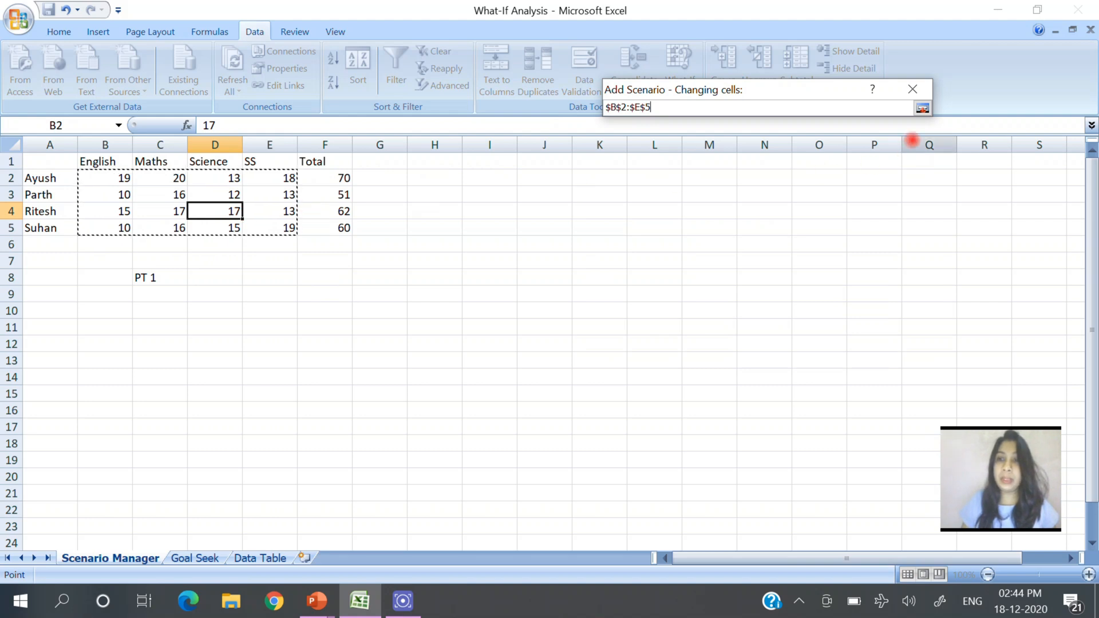
left_click(922, 107)
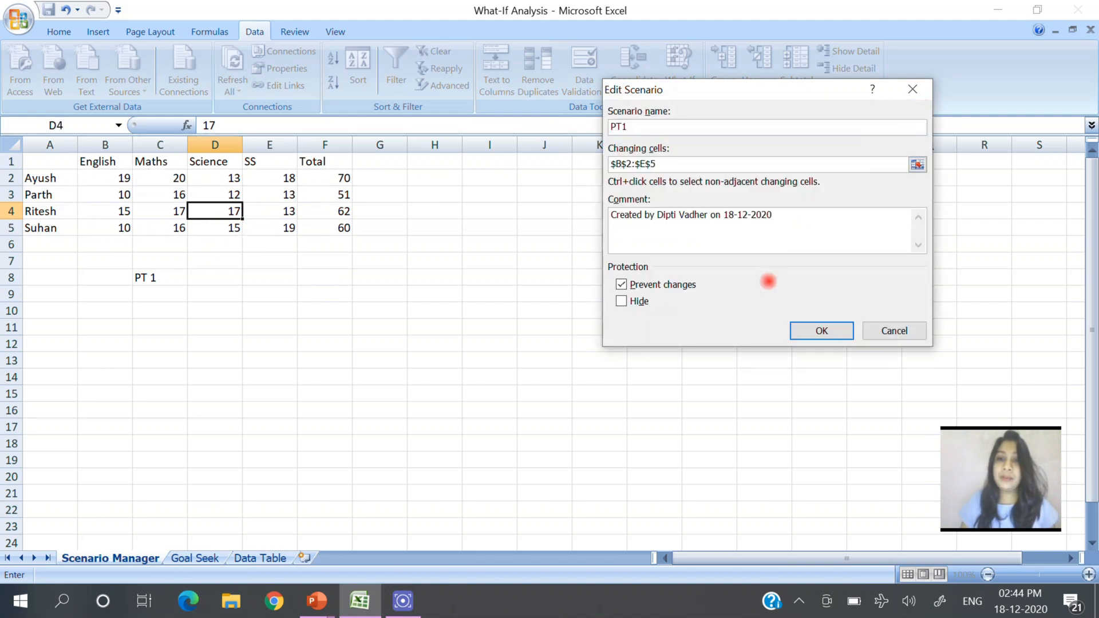
left_click(785, 217)
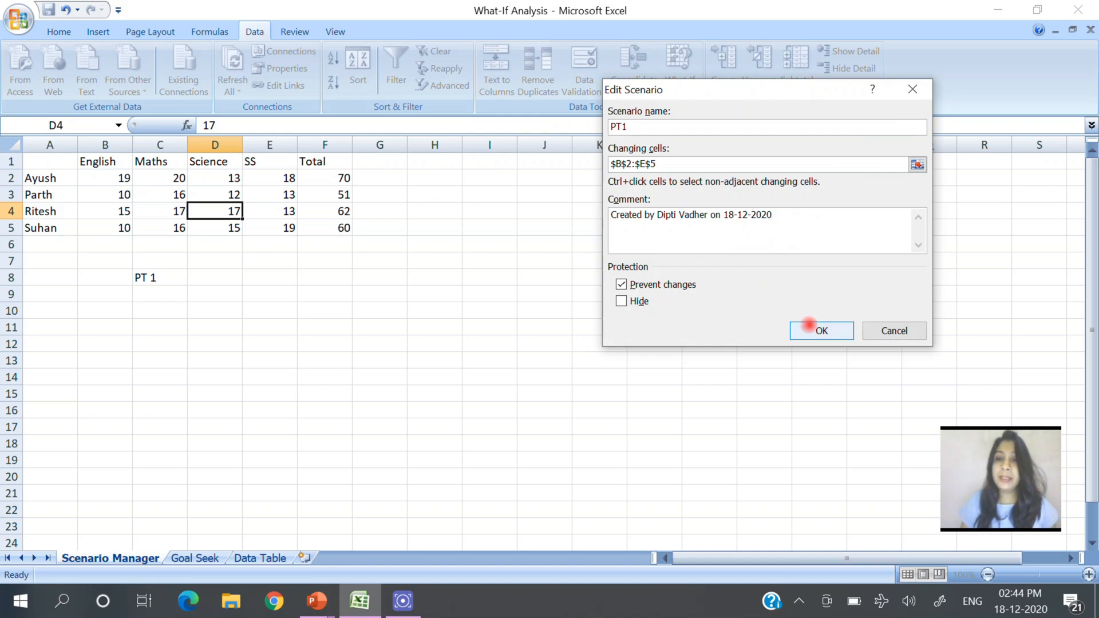
left_click(807, 328)
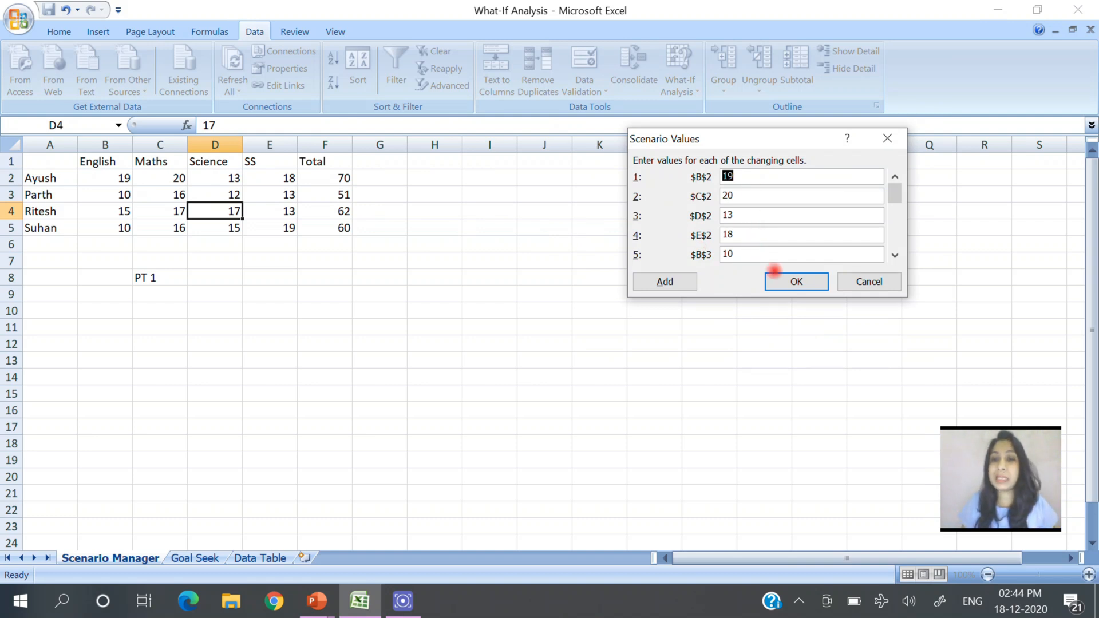
left_click(781, 281)
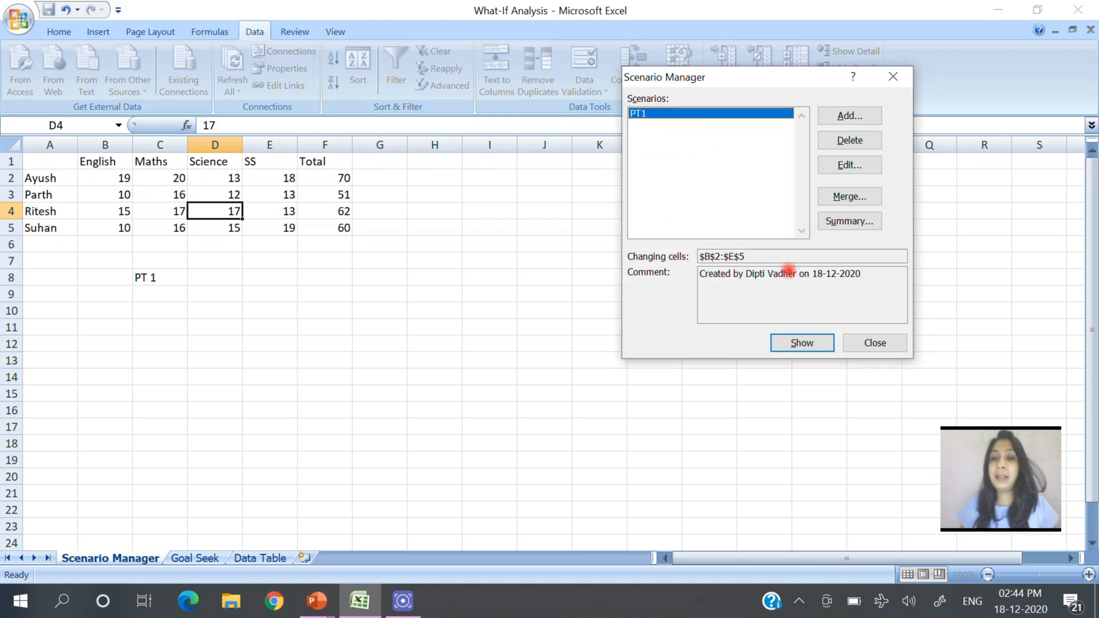
left_click(864, 341)
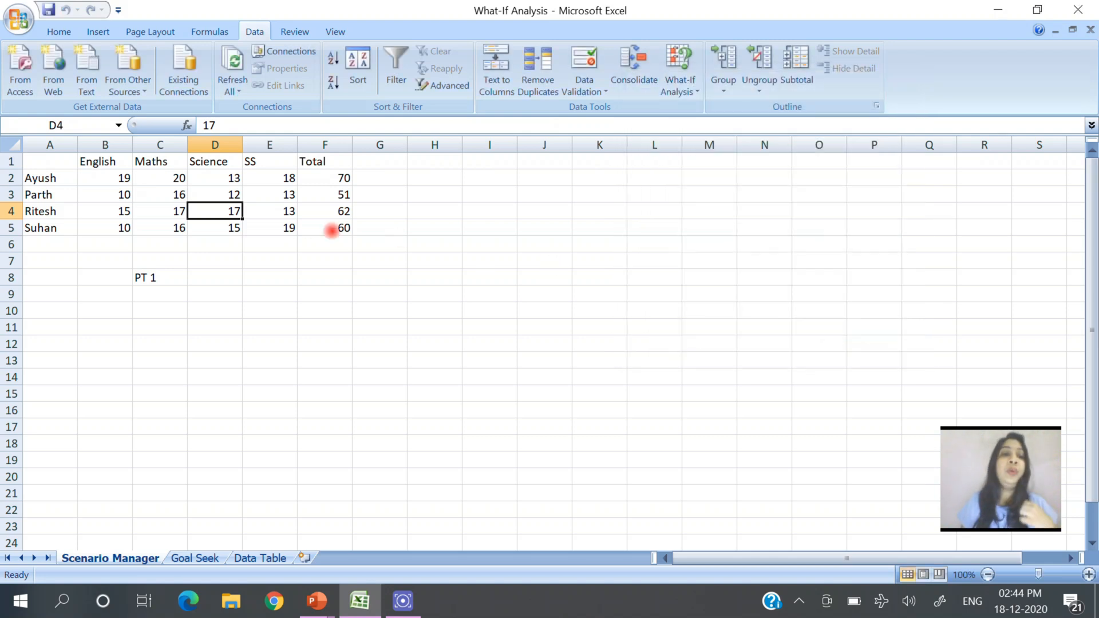
Set the Maths marks to 78 in C3 and 34 in C4.
left_click(288, 228)
left_click(151, 198)
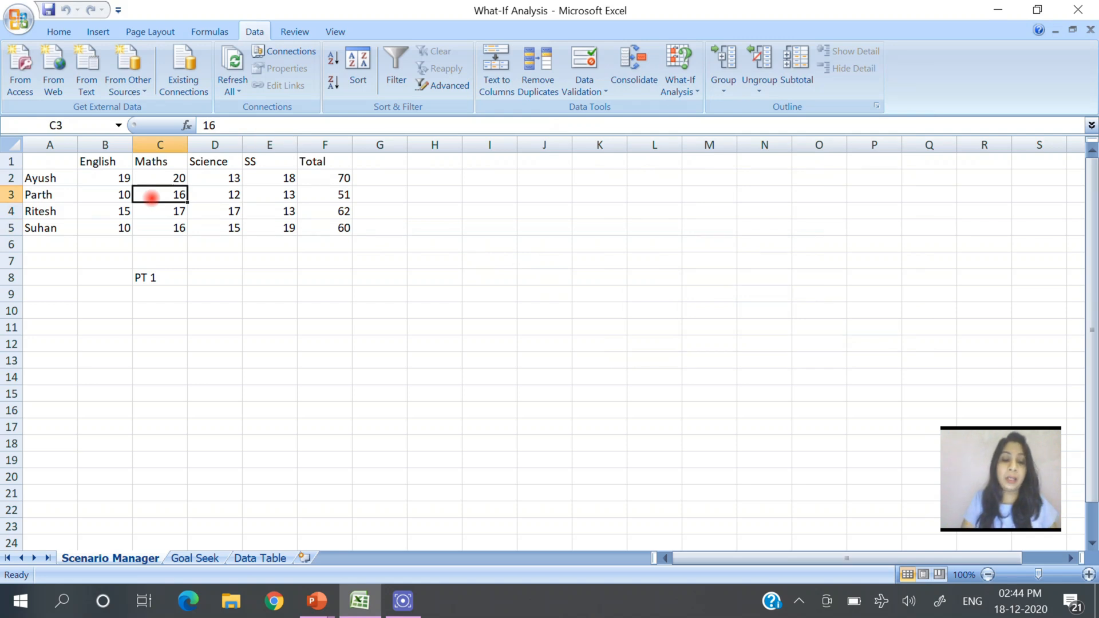
type("78")
key("Return")
type("34")
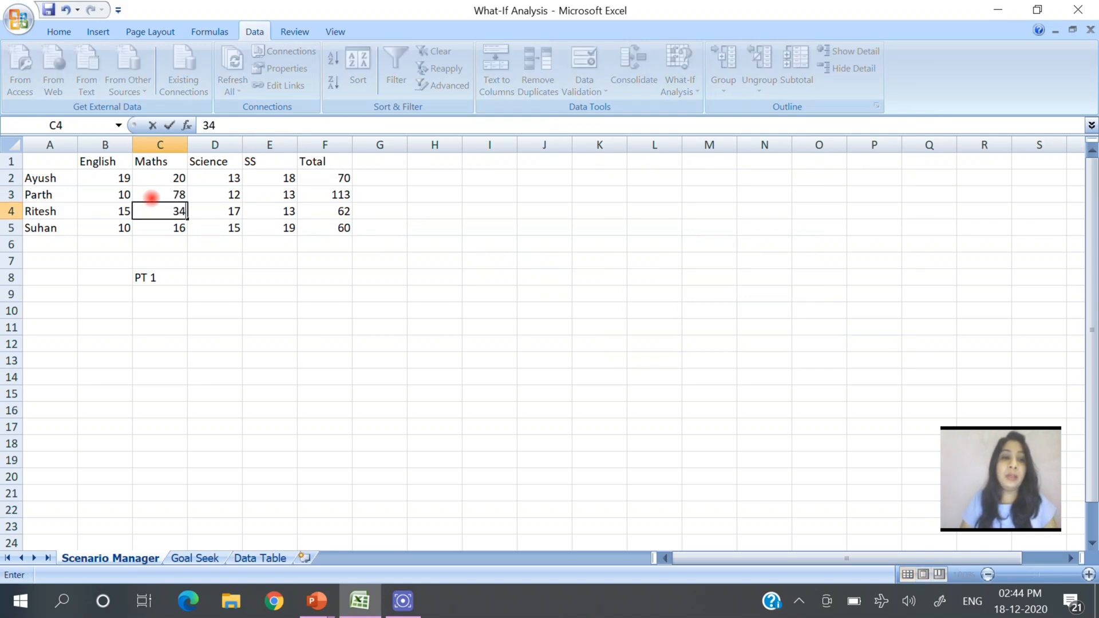
key("Return")
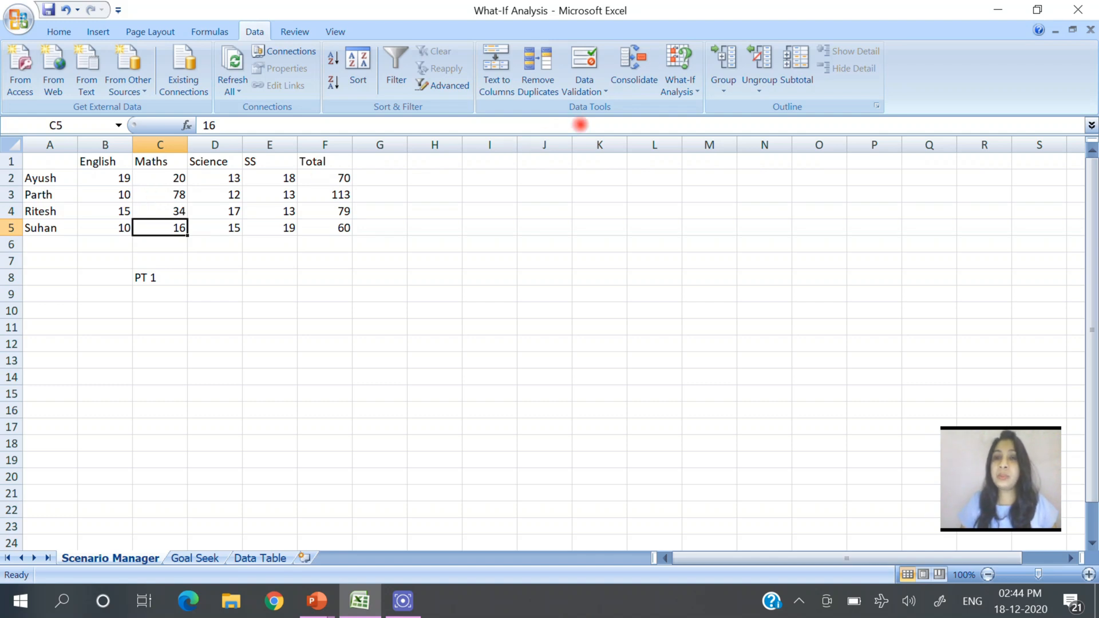
Restore the saved marks by showing scenario PT1 from Scenario Manager, and close the dialog.
left_click(688, 86)
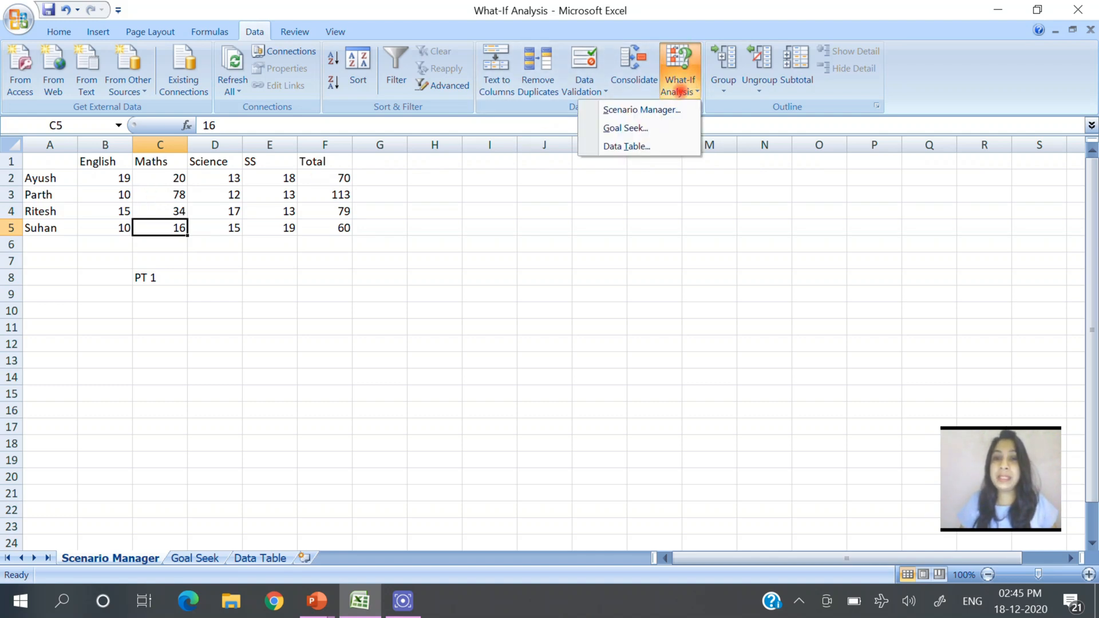
left_click(650, 109)
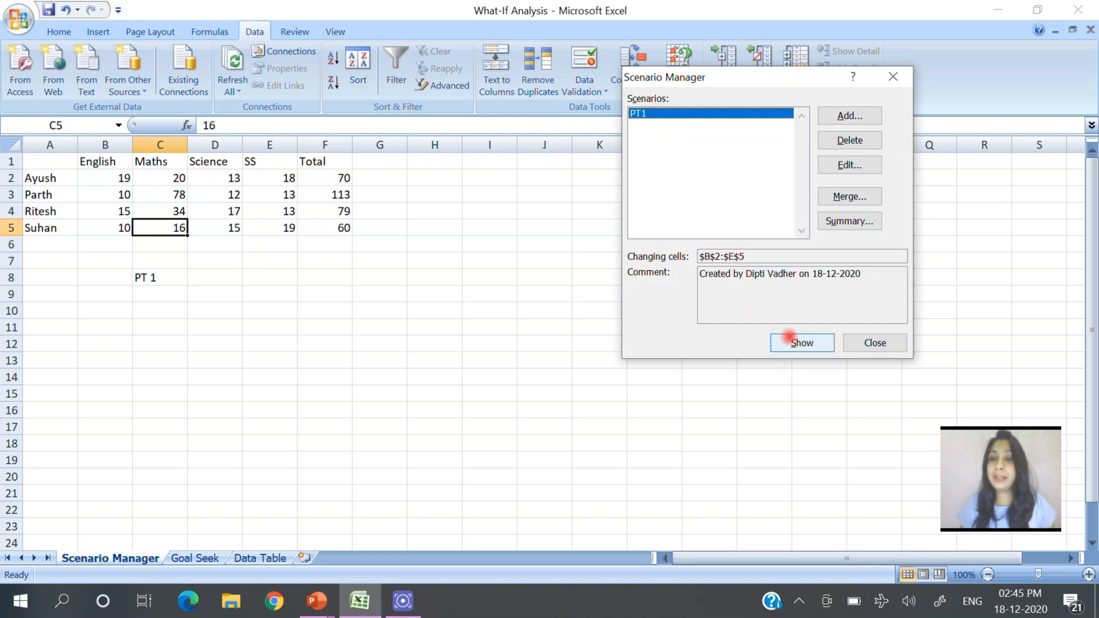
left_click(791, 342)
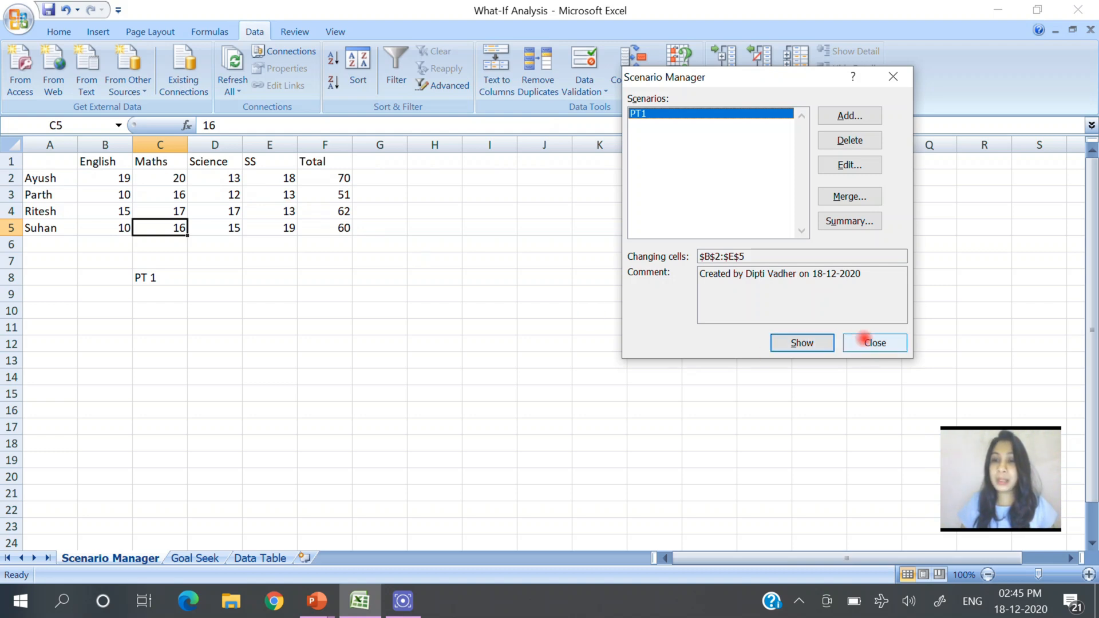
left_click(864, 338)
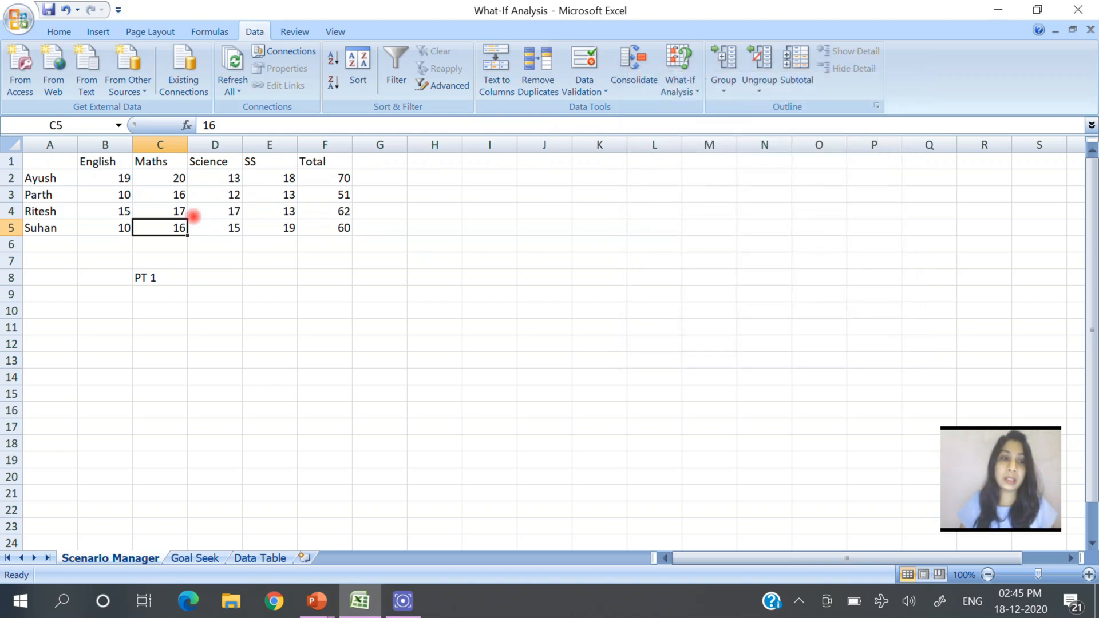
Set the English marks to 29 in B2, 32 in B3 and 9 in B4.
left_click(118, 178)
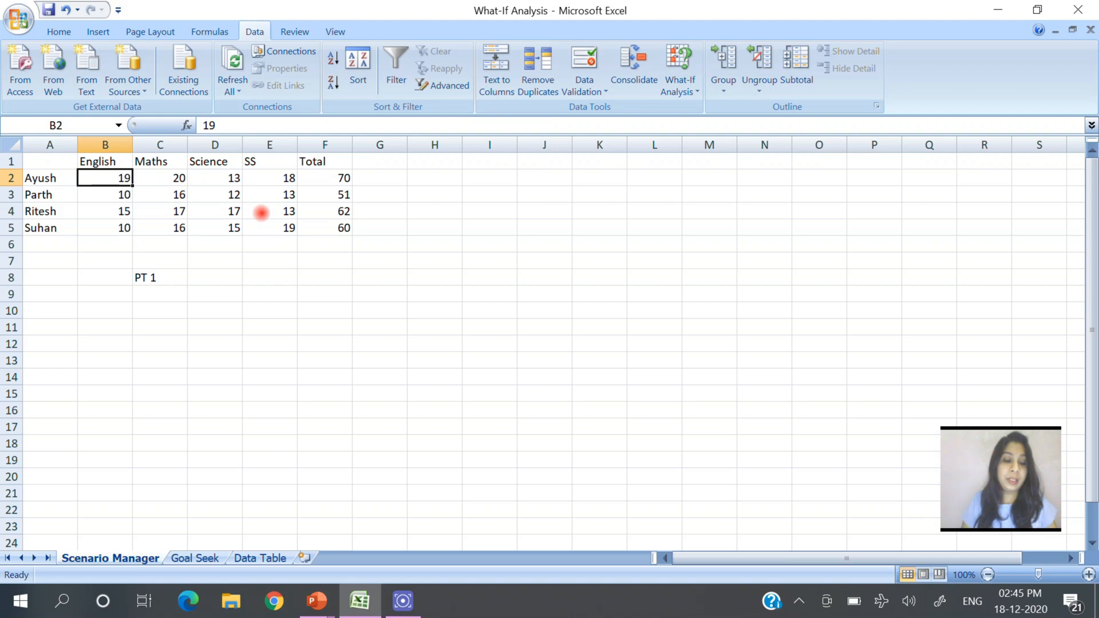
type("29")
key("Return")
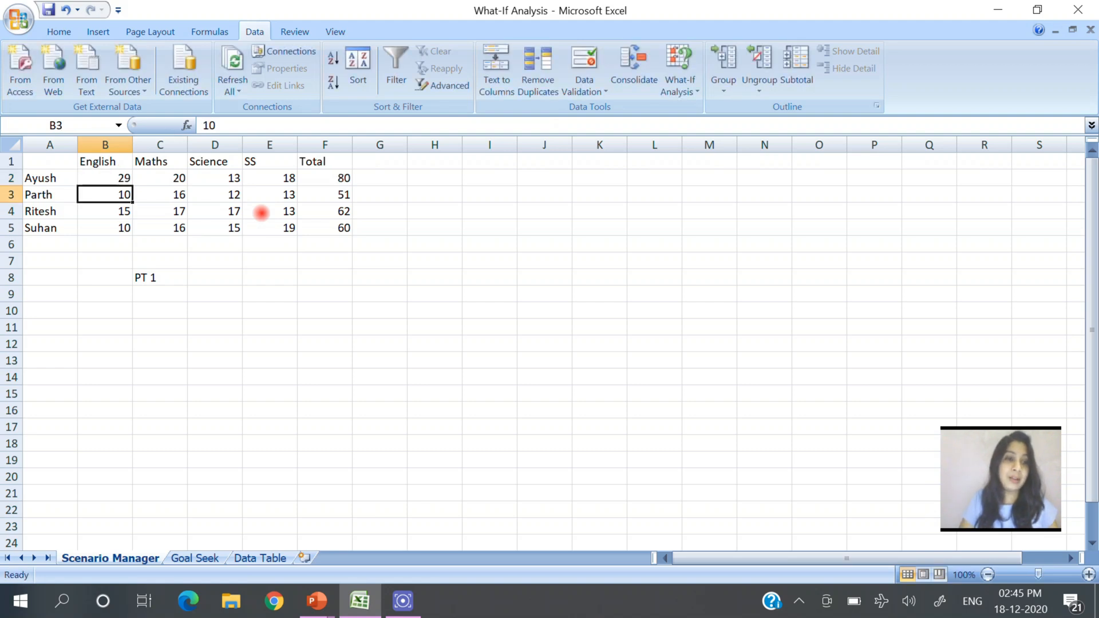
key("BackSpace")
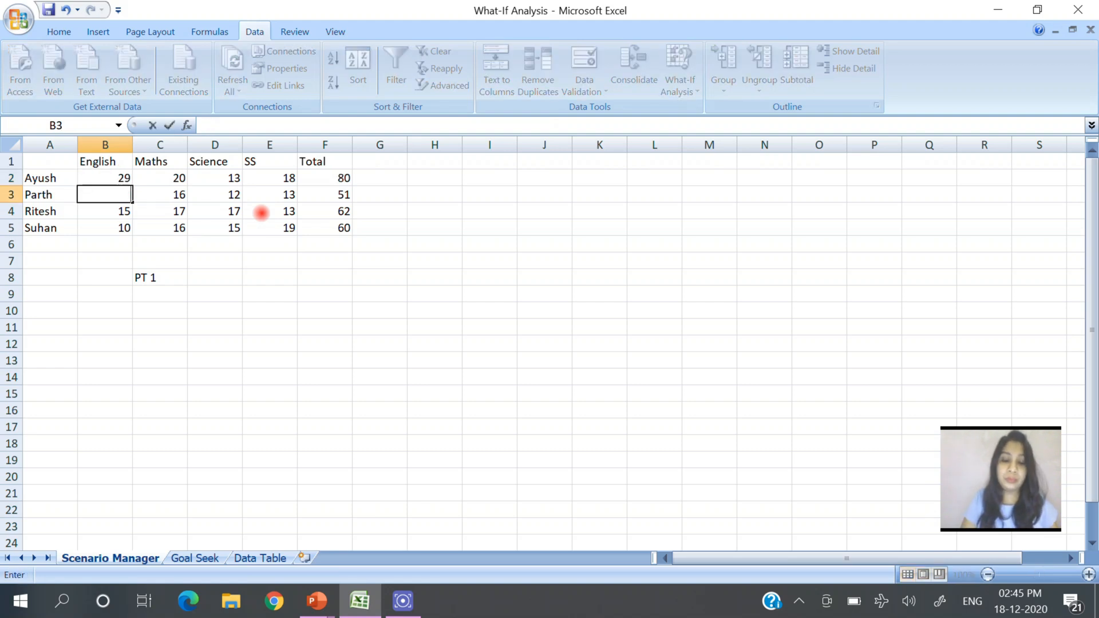
type("32")
key("Return")
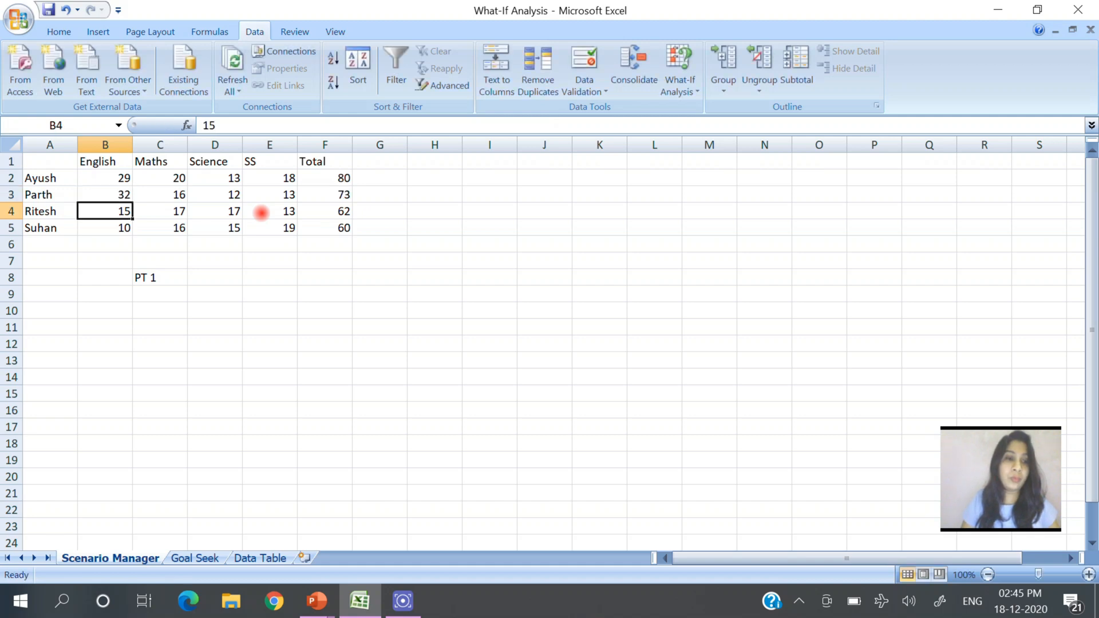
type("09")
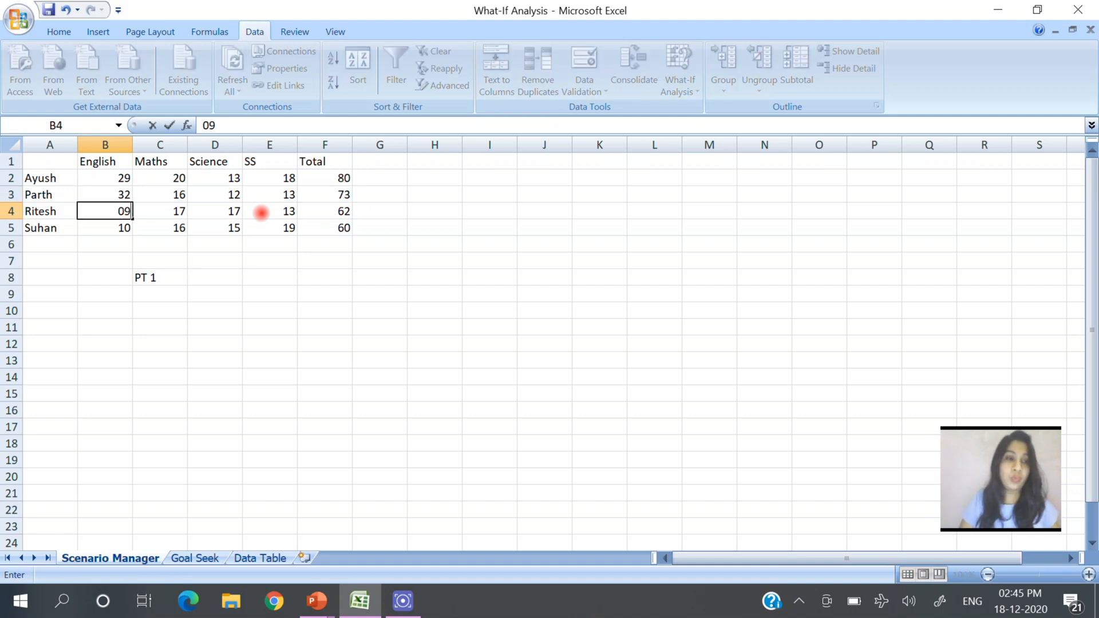
key("Return")
Set the Science marks to 54 in D4 and 97 in D3.
key("Up")
key("Right")
key("Right")
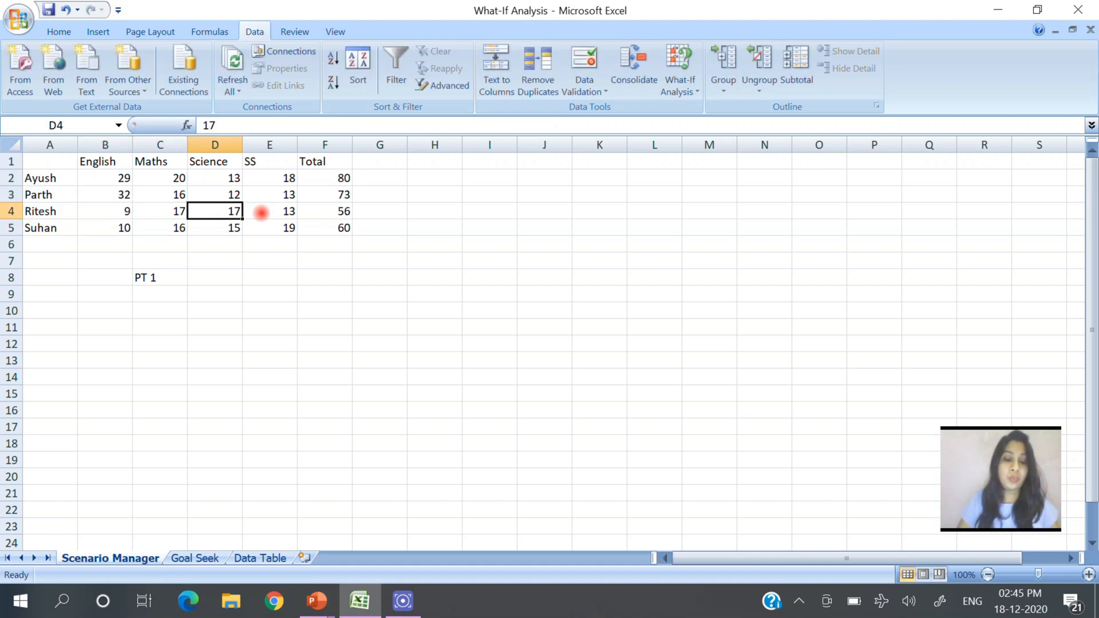
type("54")
key("Up")
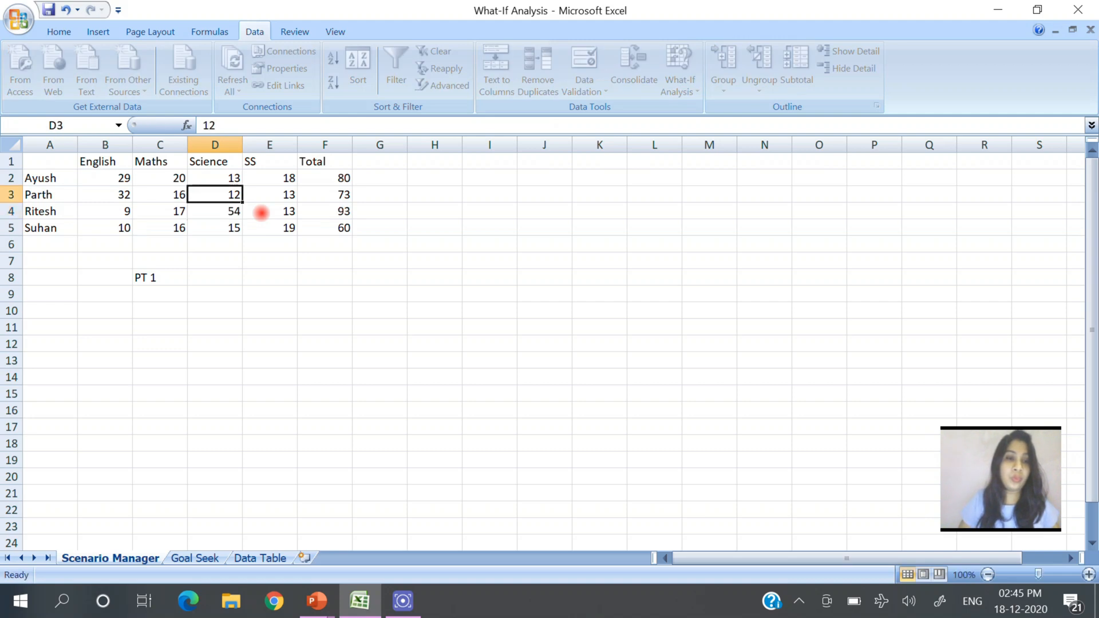
type("97")
key("Return")
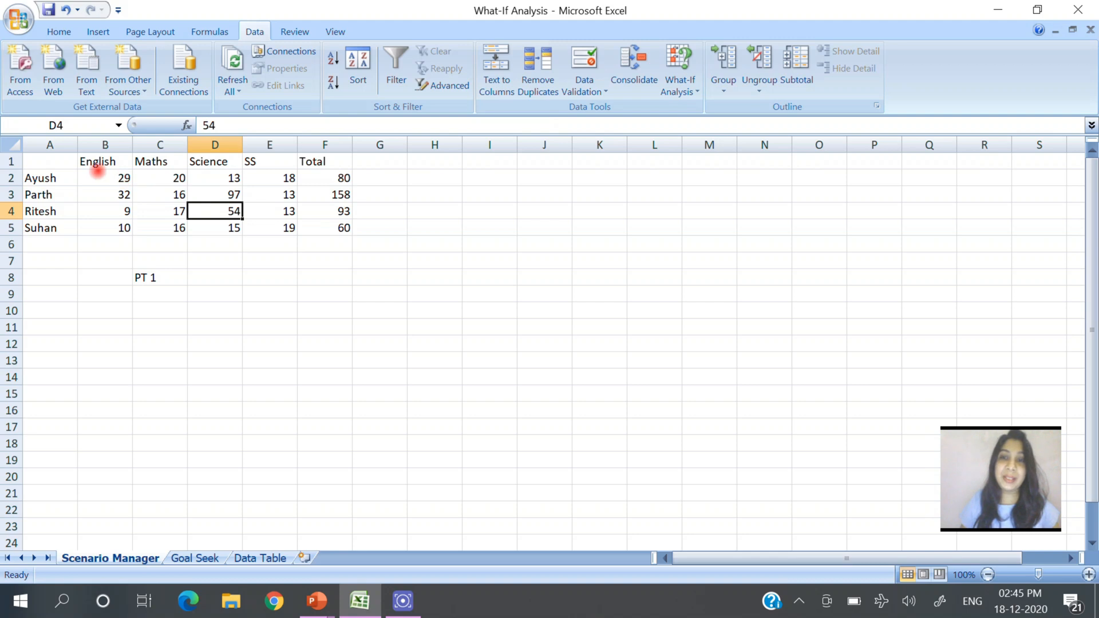
Start another scenario in Scenario Manager and name it PT2.
left_click(677, 92)
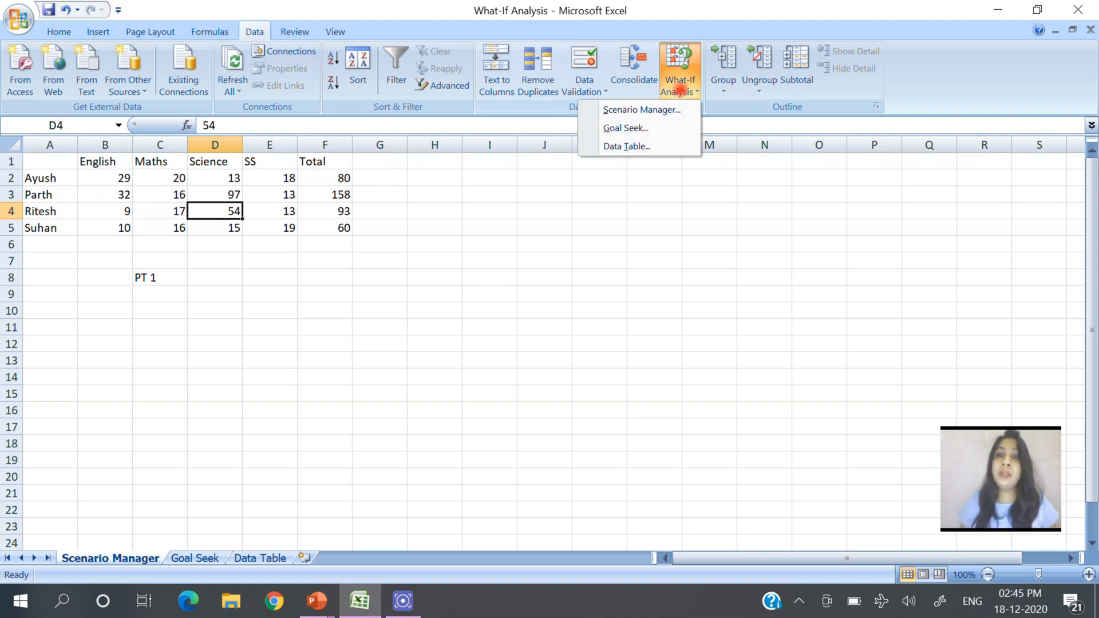
left_click(679, 110)
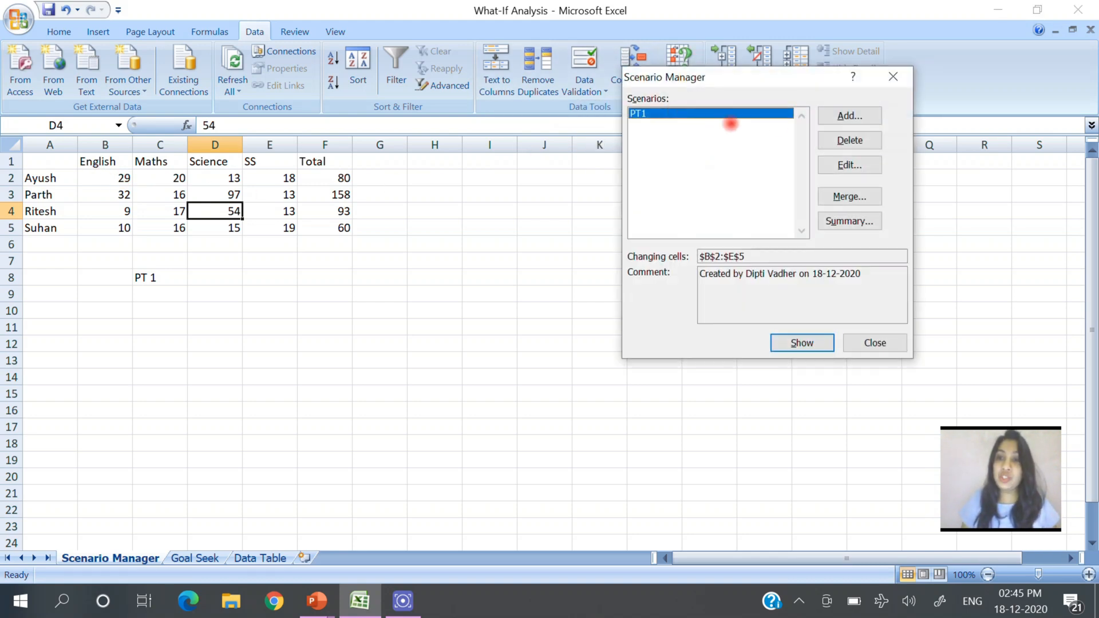
left_click(826, 115)
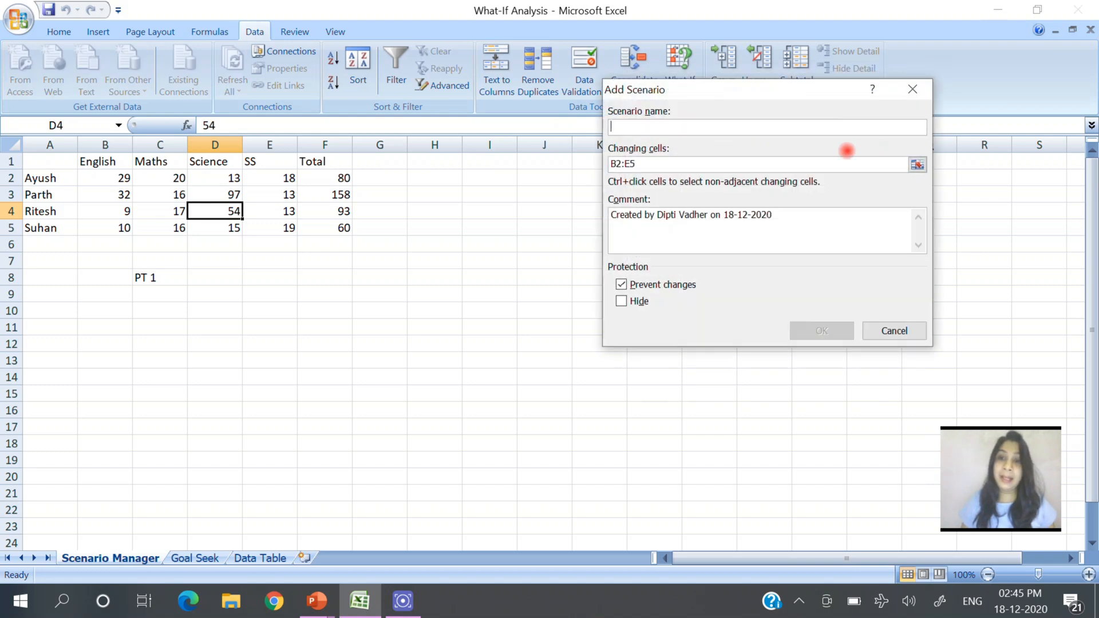
type("pt@")
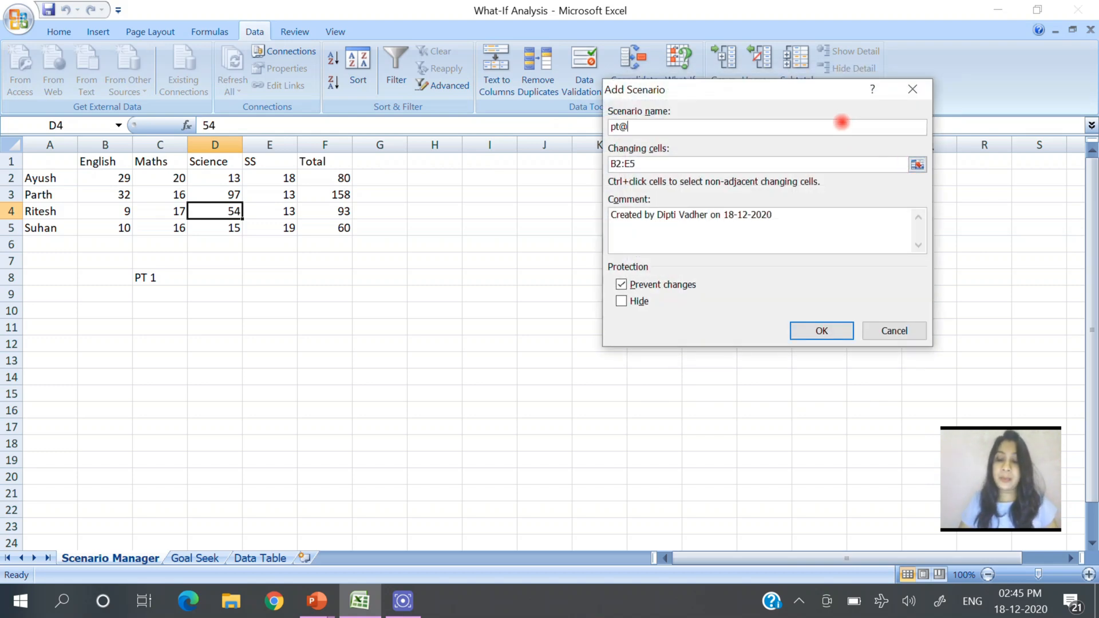
key("BackSpace")
key("BackSpace")
key("BackSpace")
type("PT2")
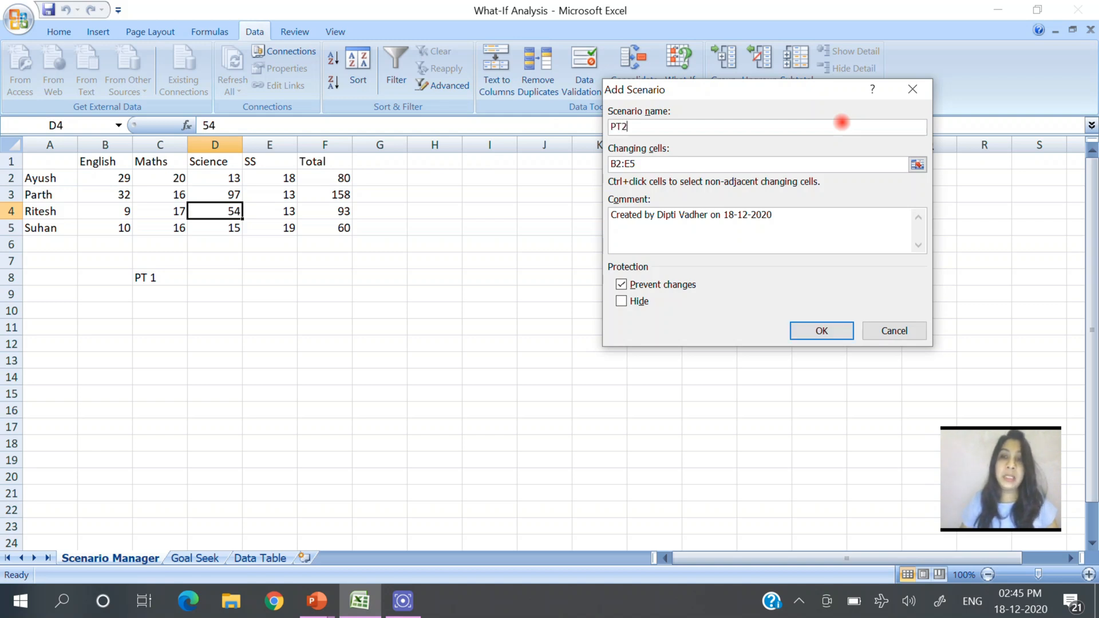
Use B2:E5 as the changing cells of scenario PT2, save it with the current marks, and close Scenario Manager.
left_click(917, 164)
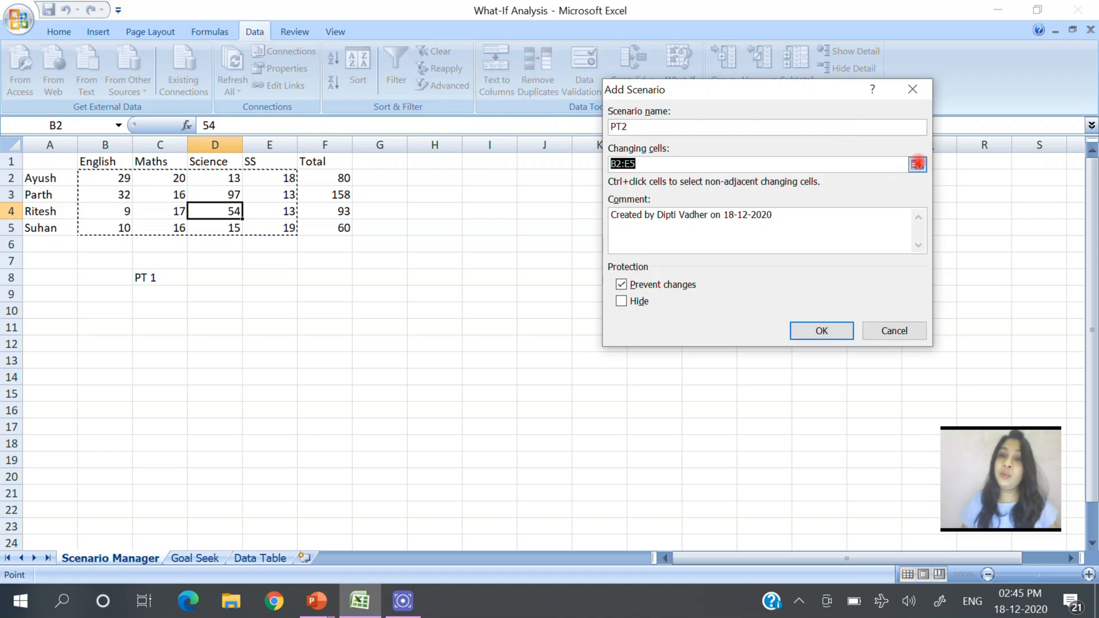
left_click_drag(122, 177, 289, 228)
left_click(922, 108)
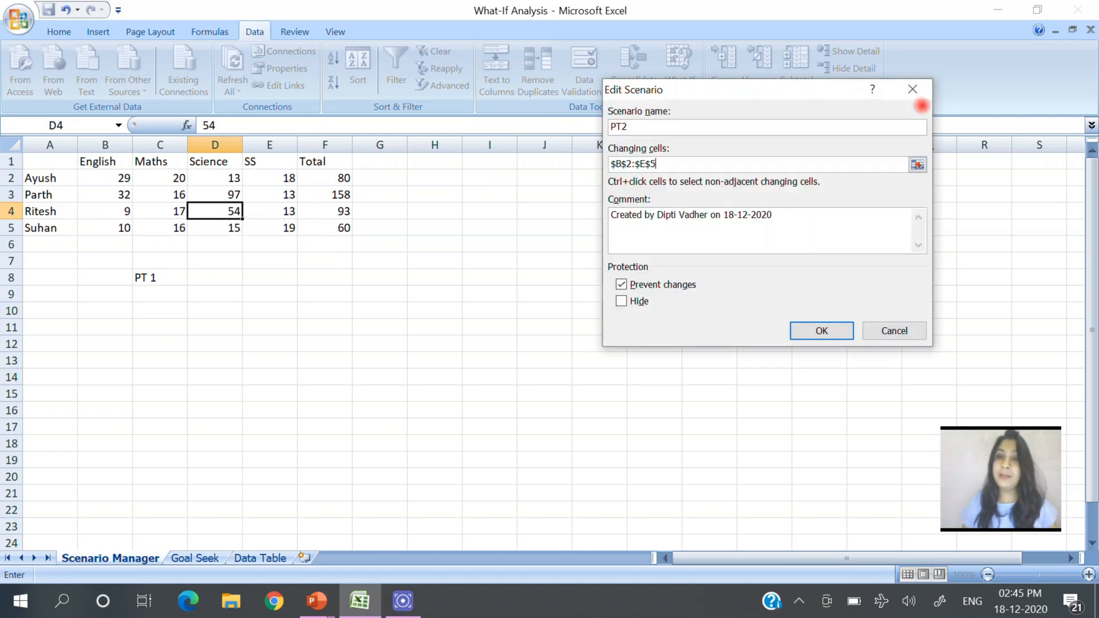
left_click(821, 331)
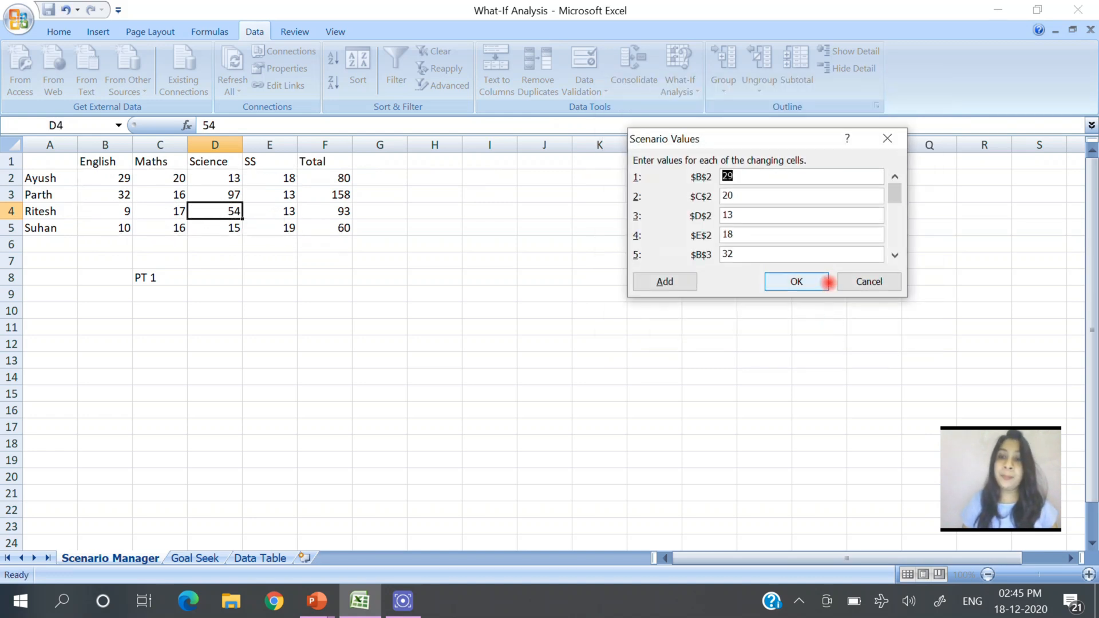
left_click(817, 280)
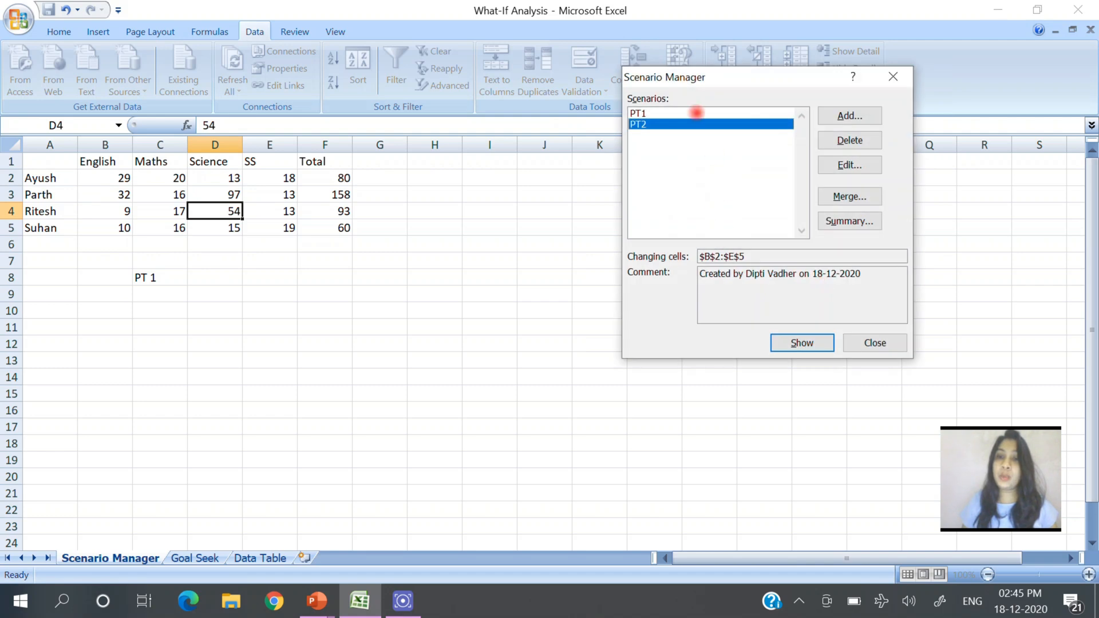
left_click(697, 113)
left_click(689, 123)
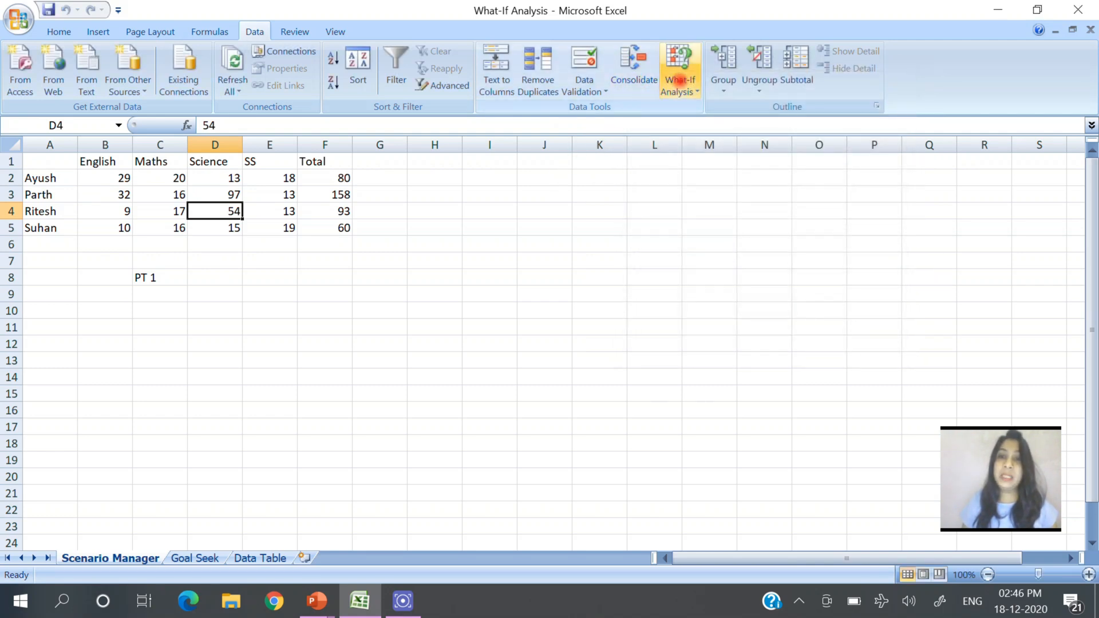
Show scenario PT1 and then scenario PT2 from Scenario Manager, and close the dialog.
left_click(680, 80)
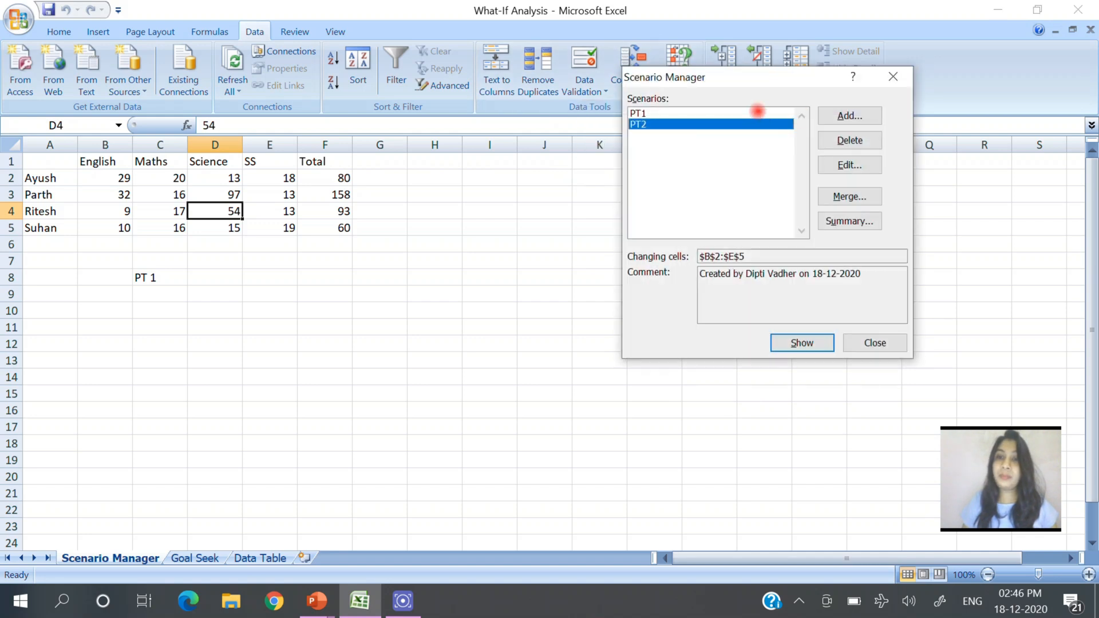
double_click(758, 112)
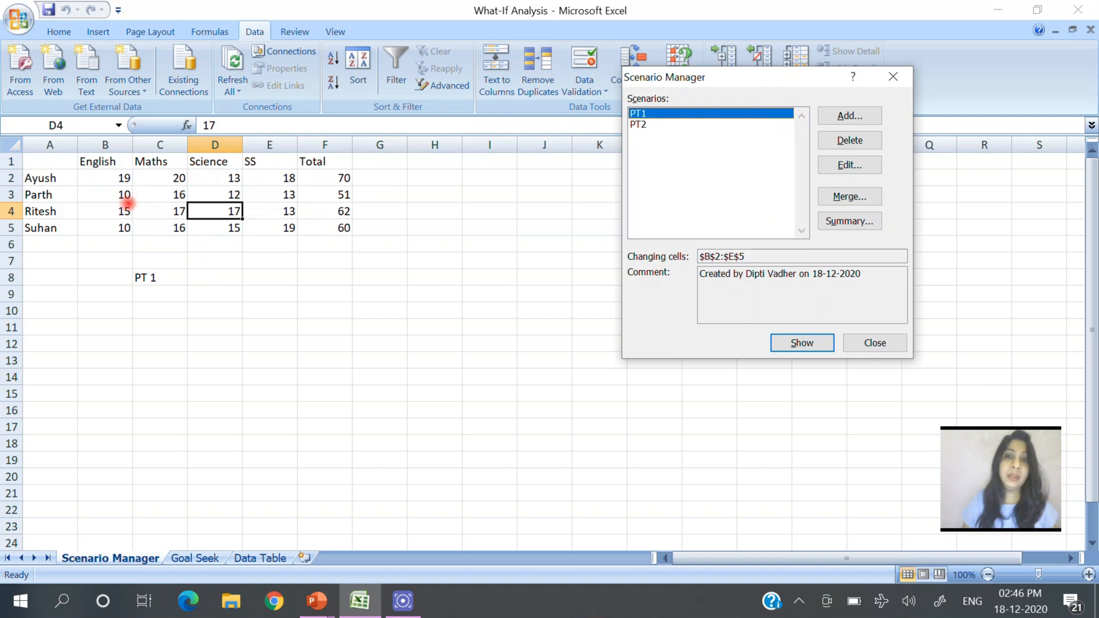
double_click(669, 126)
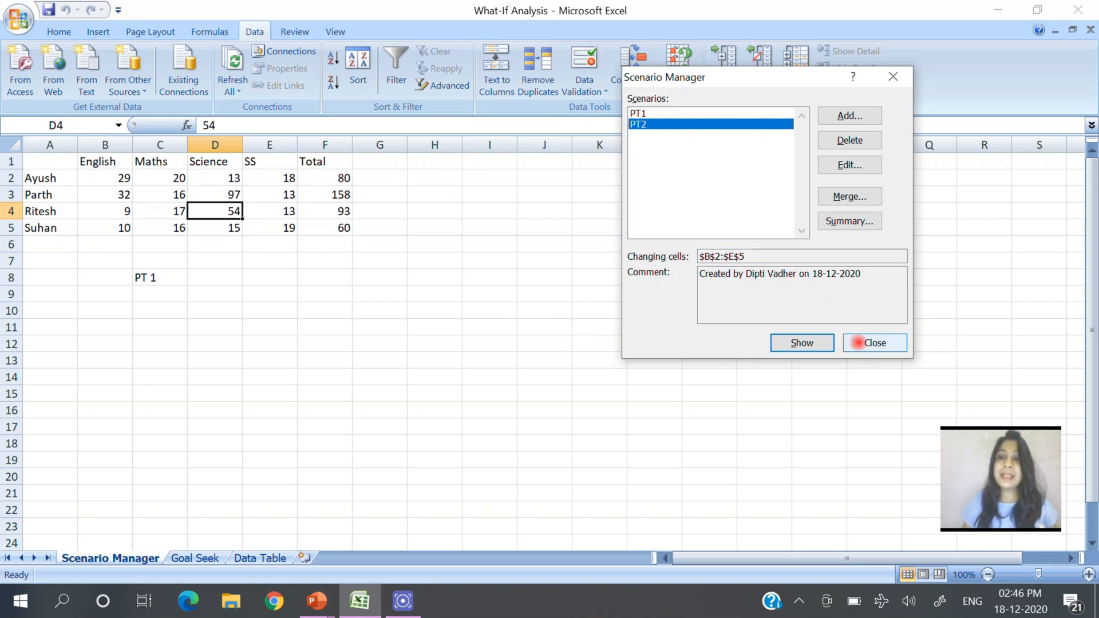
left_click(858, 343)
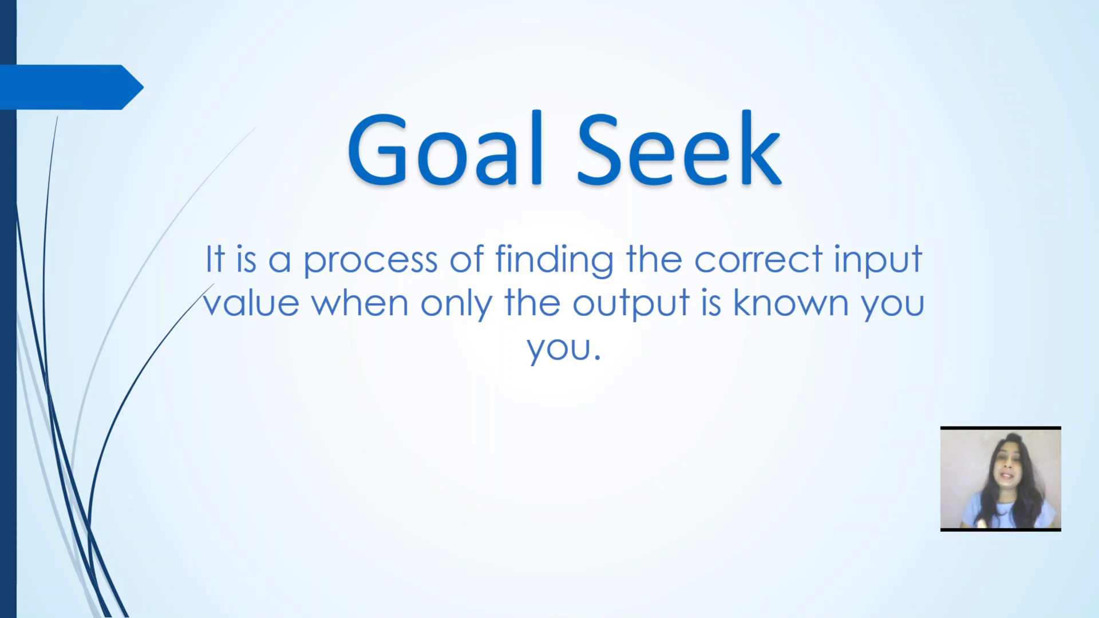
Switch to Excel and examine the student's subject marks, empty SS cell, Total cell and target-total note on the Goal Seek sheet.
key("alt+Tab")
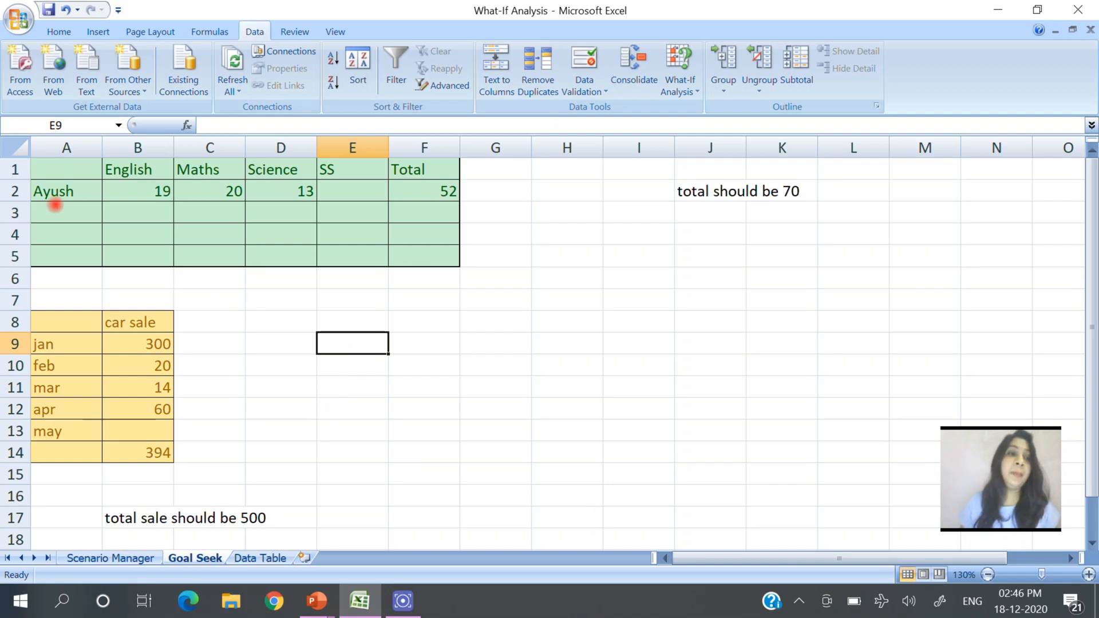
left_click(55, 194)
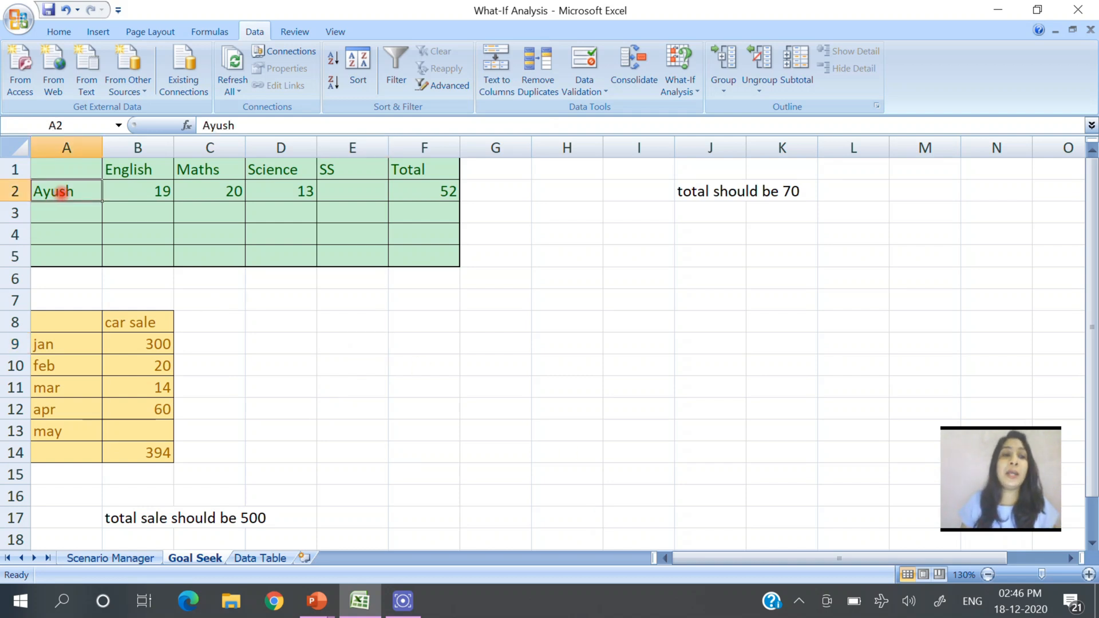
left_click(117, 192)
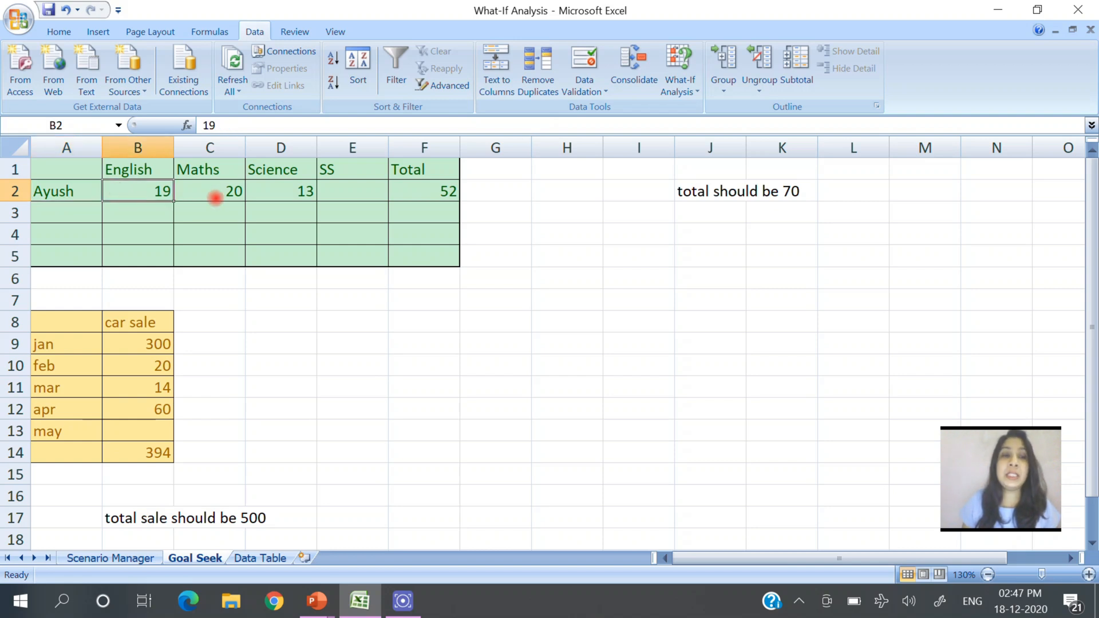
left_click(215, 198)
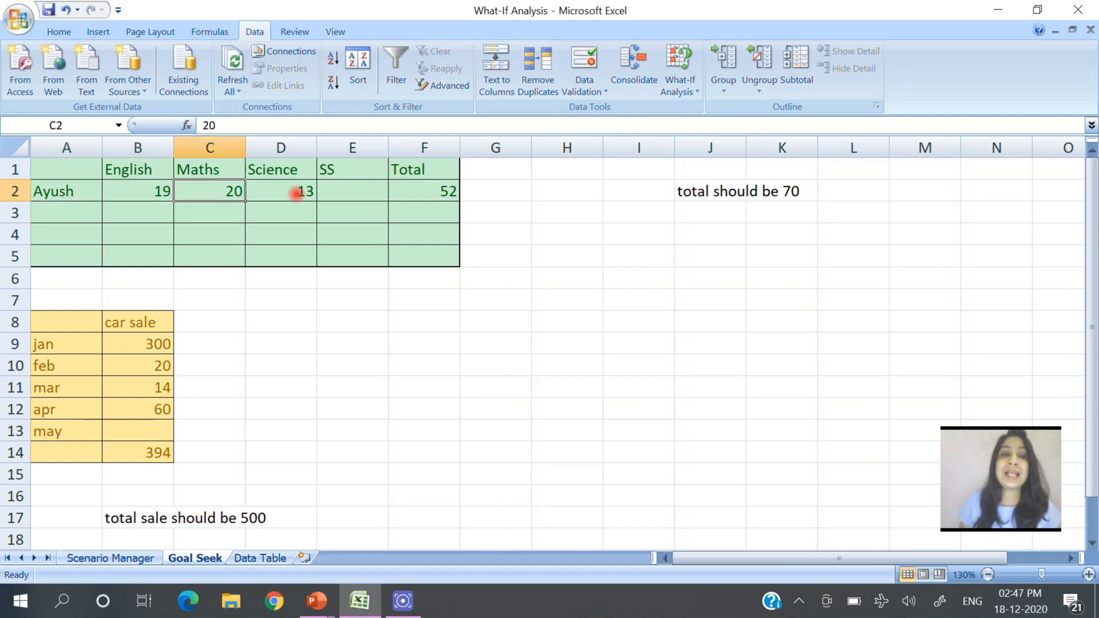
left_click(296, 193)
left_click(340, 188)
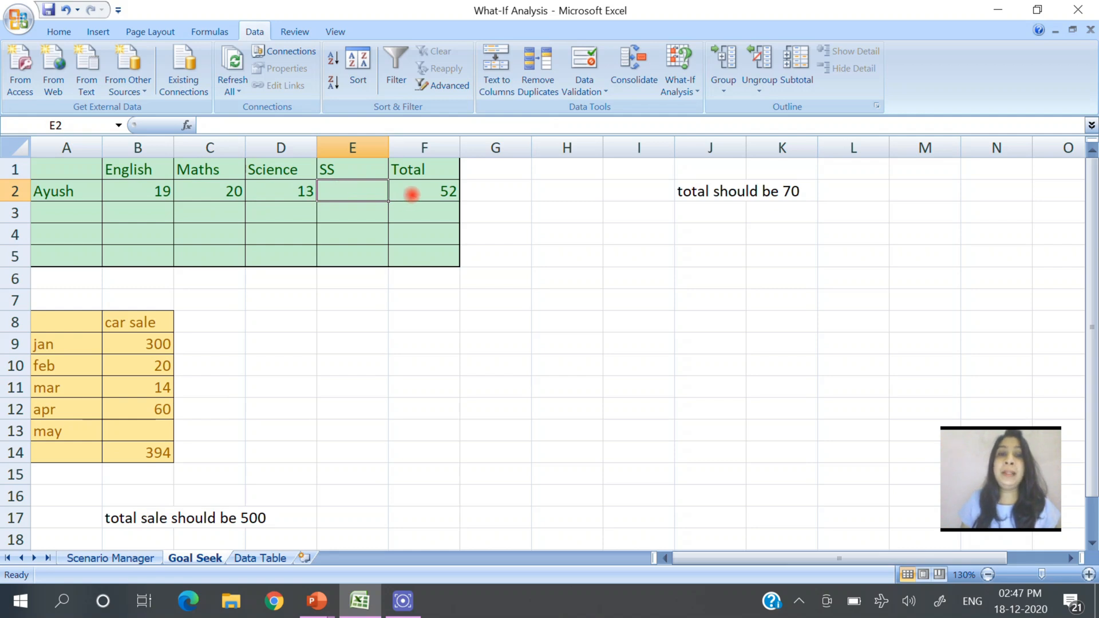
left_click(411, 194)
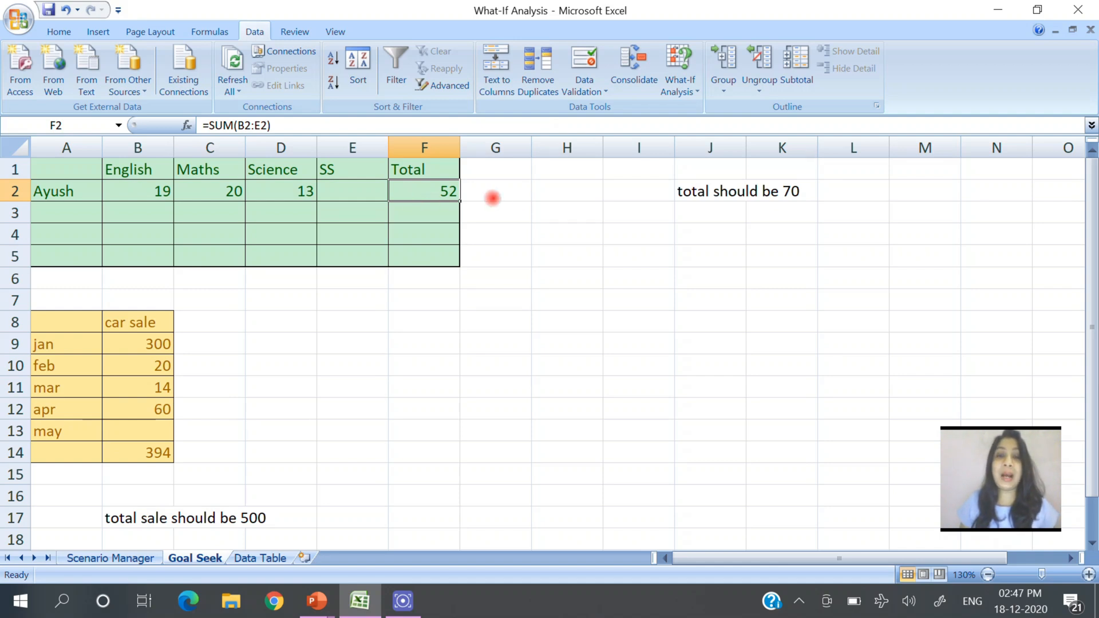
left_click(710, 192)
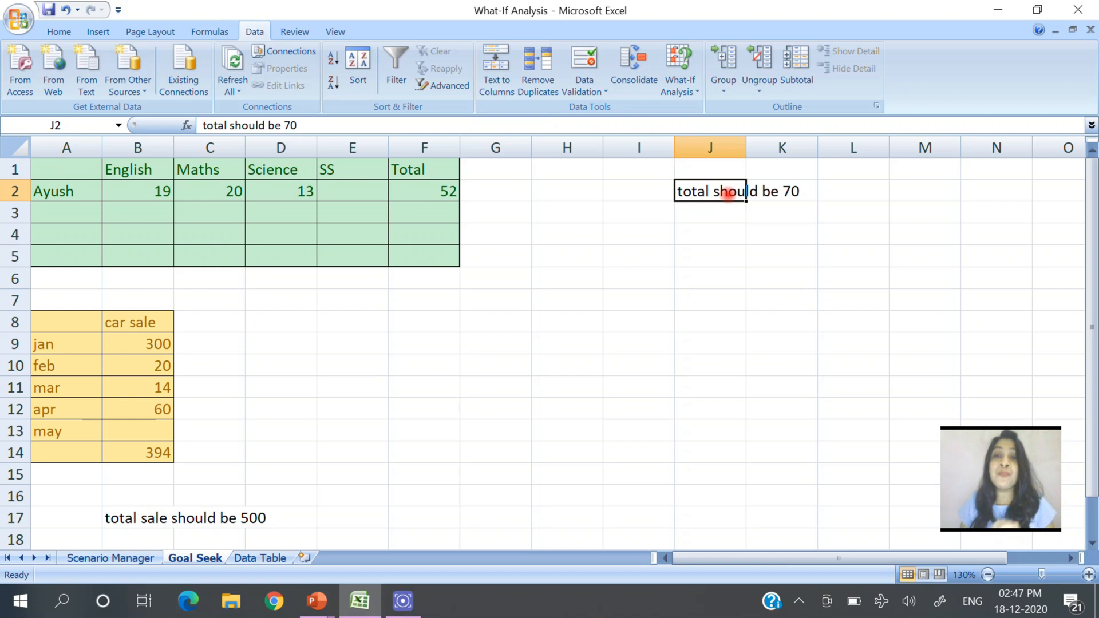
left_click(342, 195)
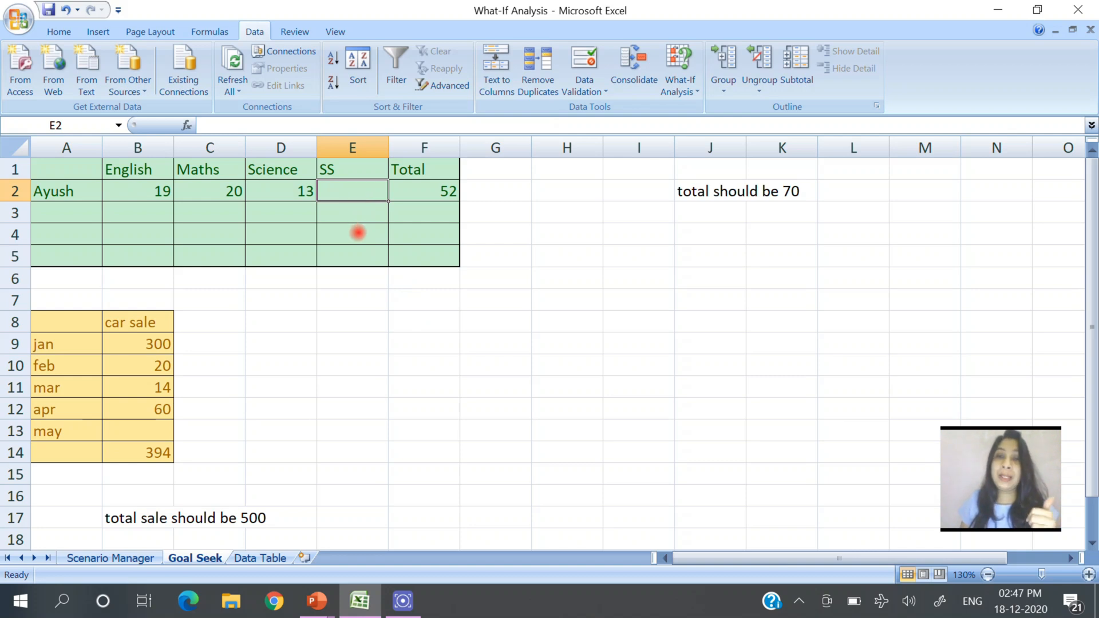
Inspect the SUM formula in Total cell F2 and the range it covers, without editing it.
left_click(406, 191)
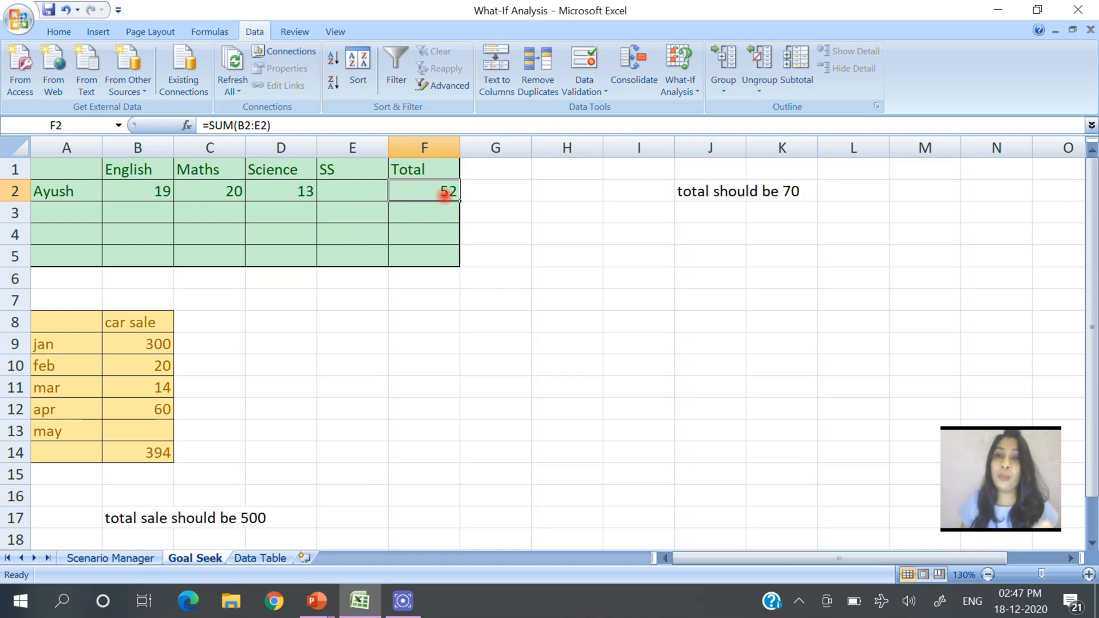
double_click(444, 193)
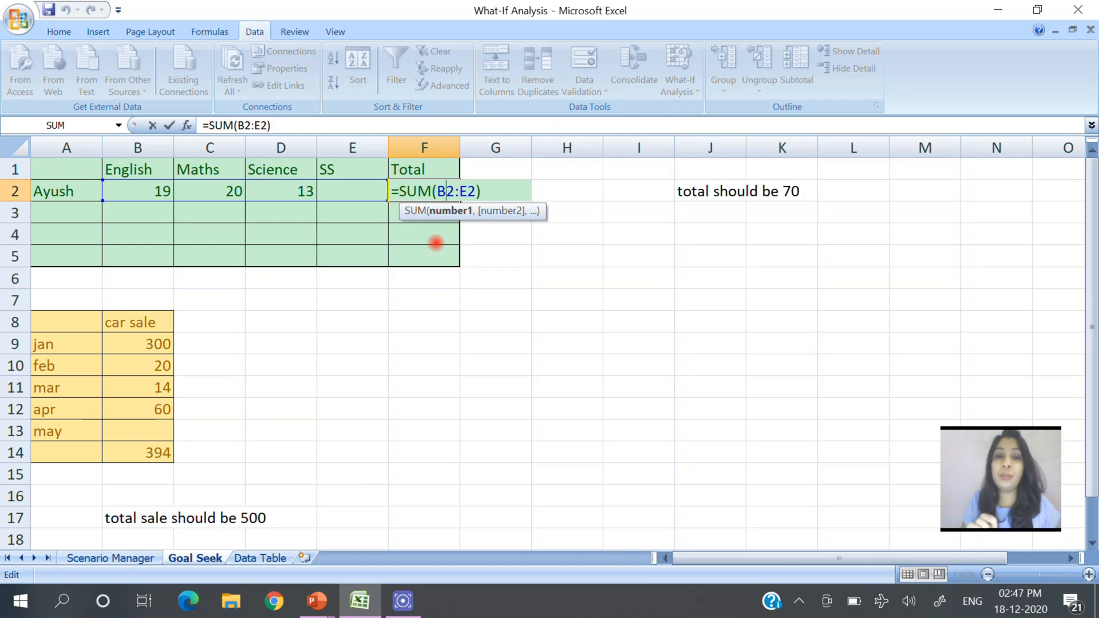
key("Escape")
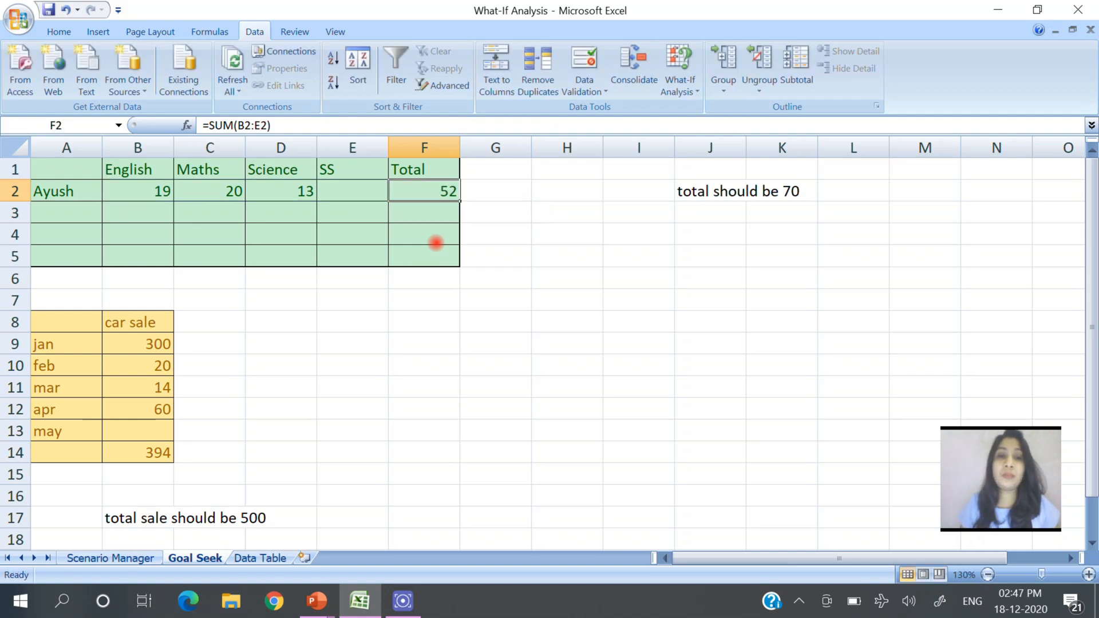
double_click(440, 193)
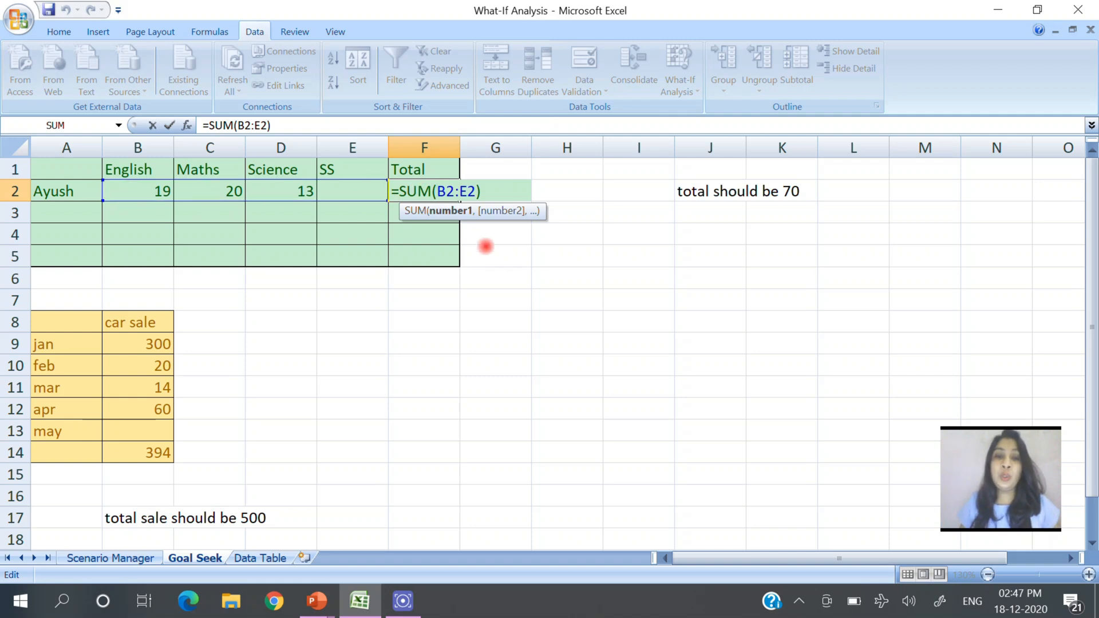
key("Escape")
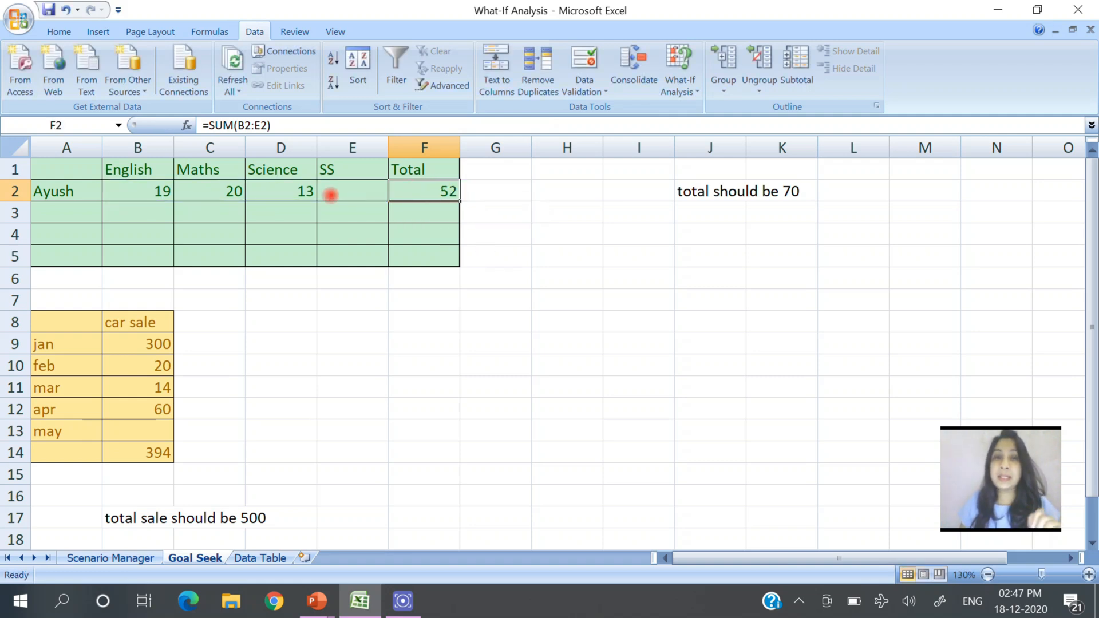
Set up Goal Seek with Total cell F2 as the set cell and a target value of 70.
left_click(686, 93)
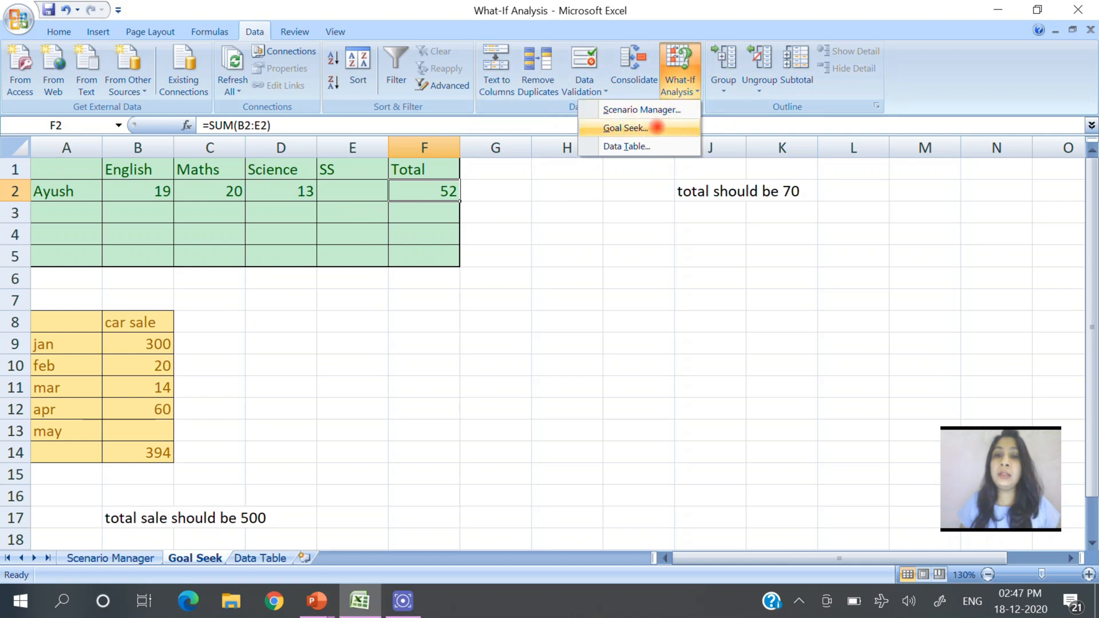
left_click(653, 127)
left_click_drag(733, 165, 716, 130)
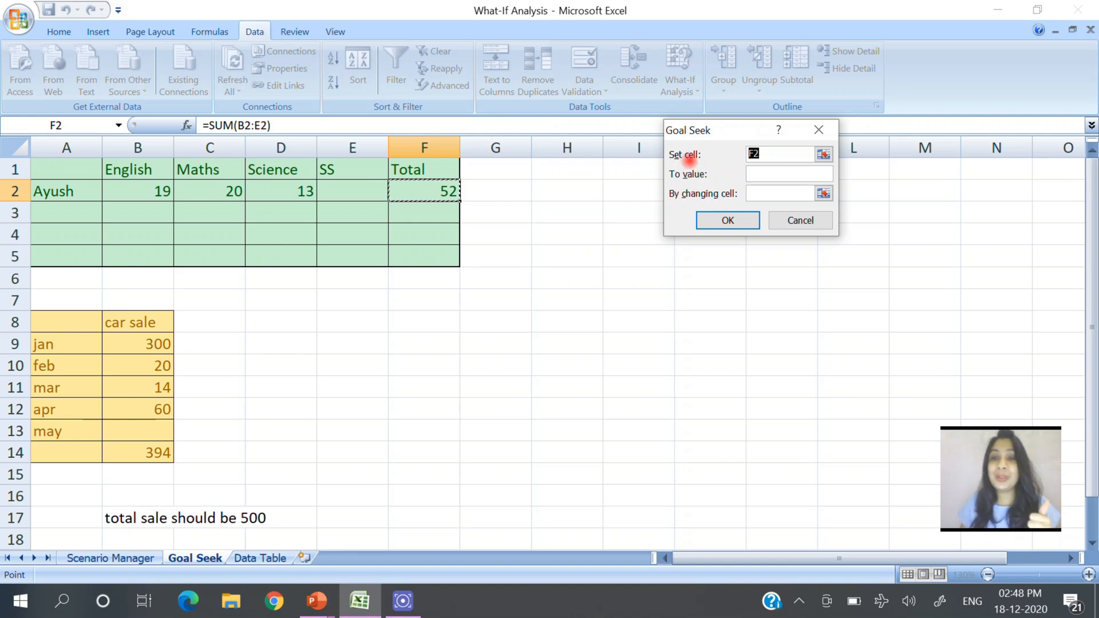
left_click(424, 190)
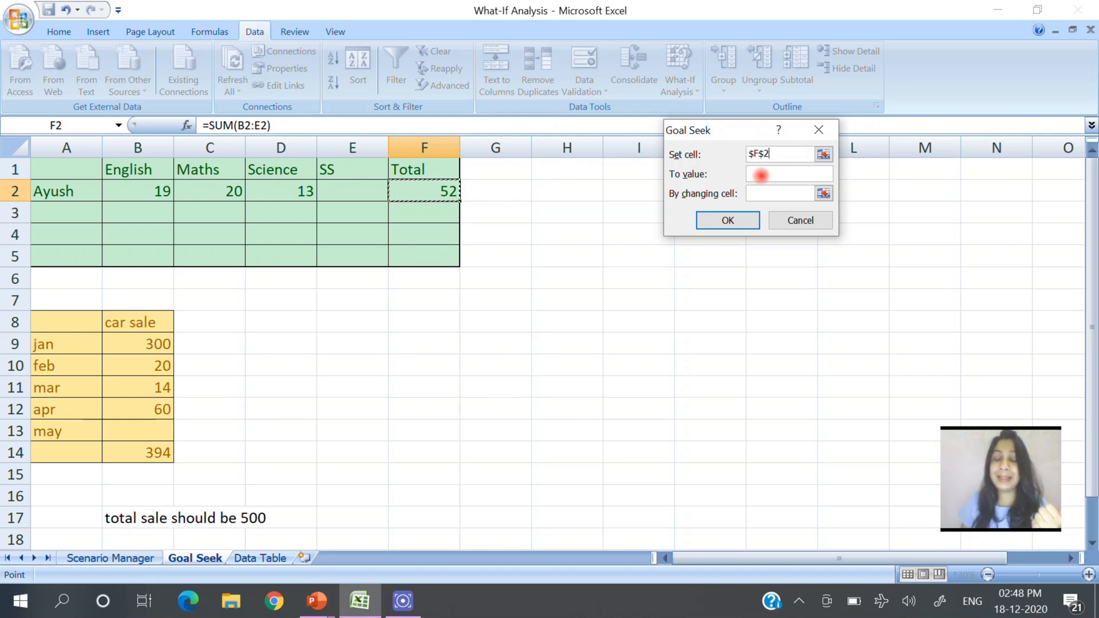
left_click(761, 175)
type("70")
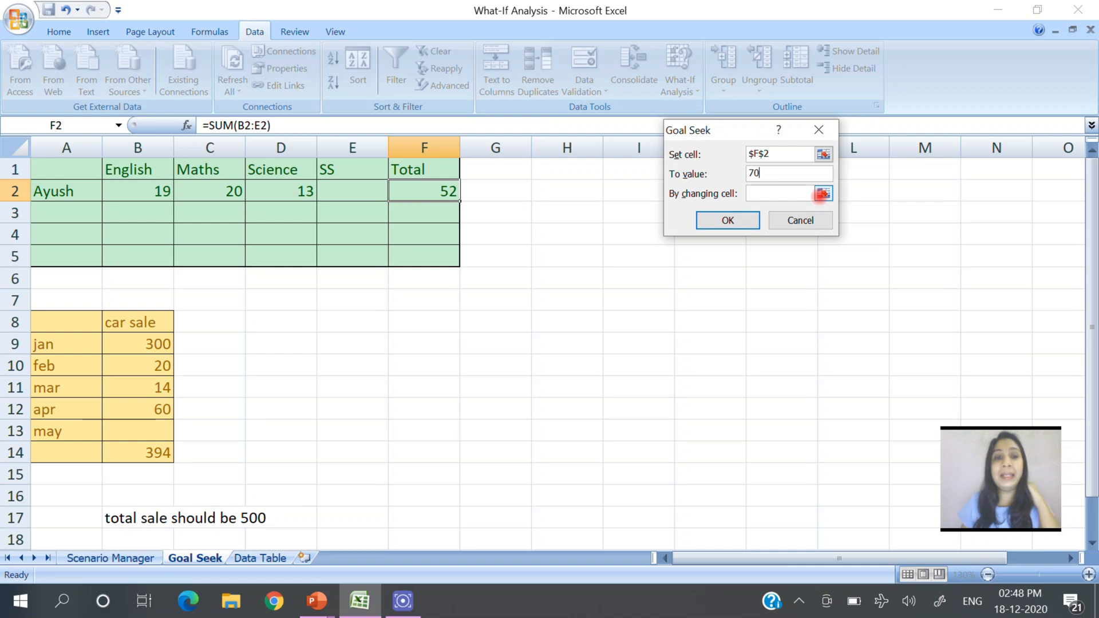
Use empty SS cell E2 as the changing cell, run Goal Seek, and discard its result.
left_click(822, 193)
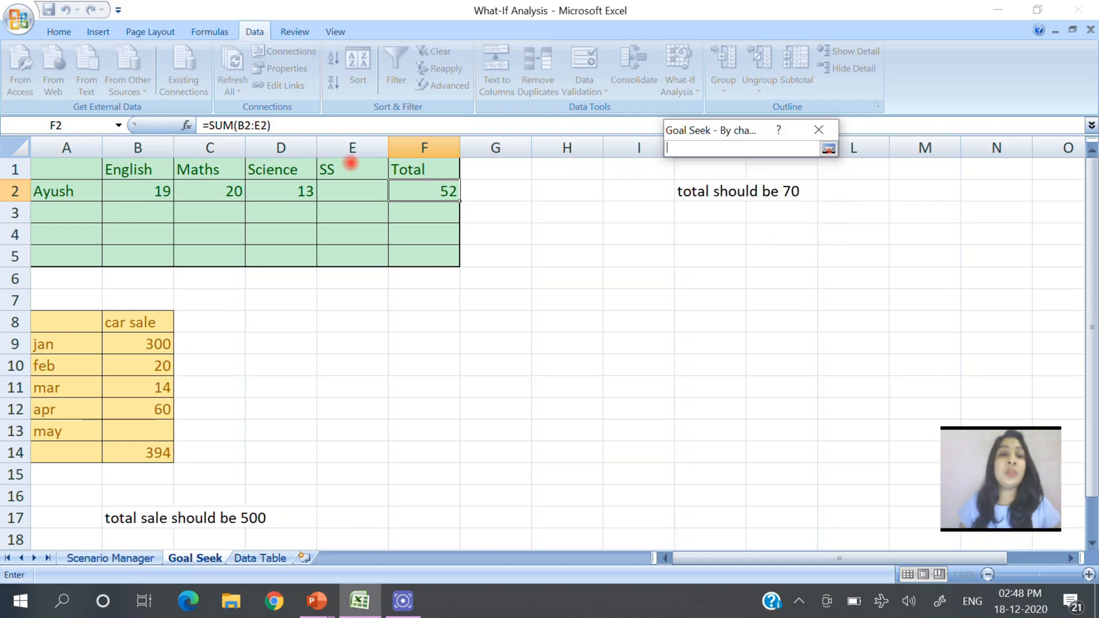
left_click(348, 191)
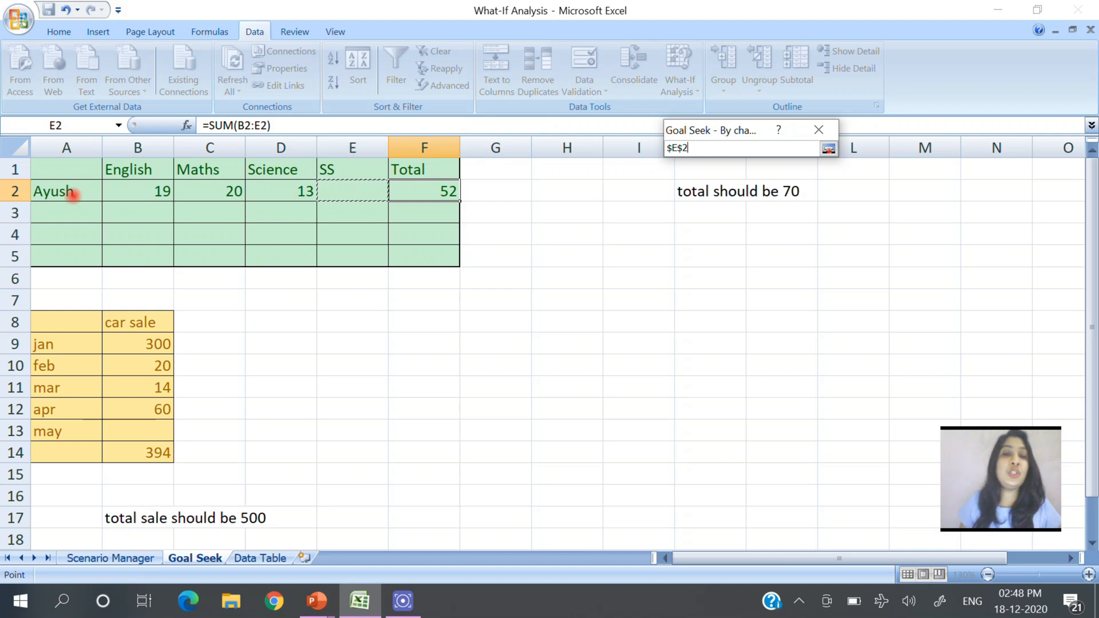
left_click(828, 148)
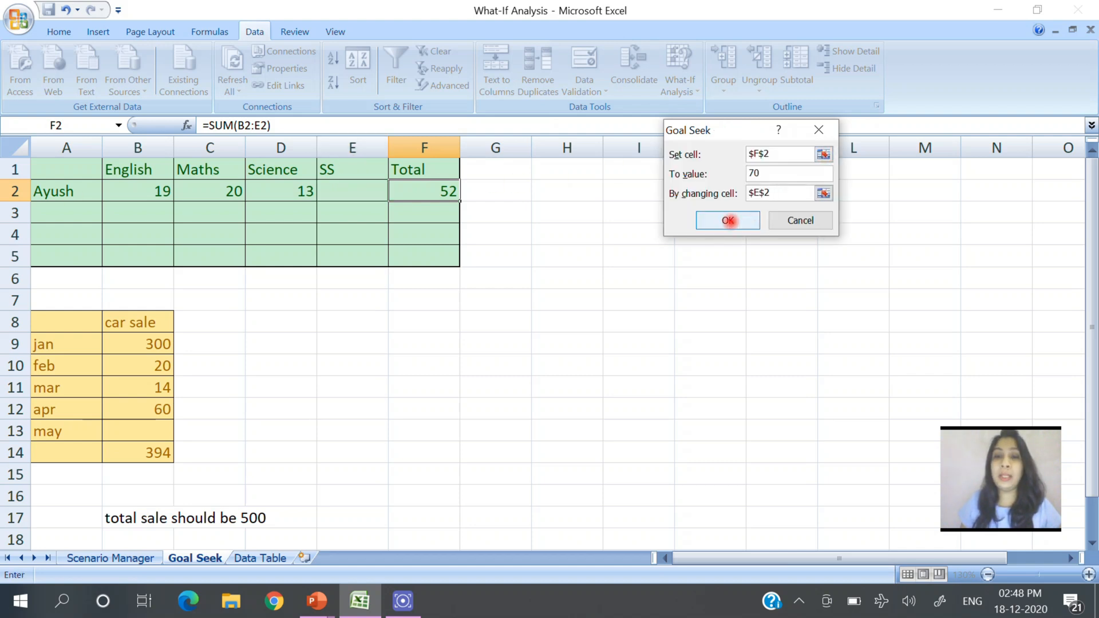
left_click(728, 220)
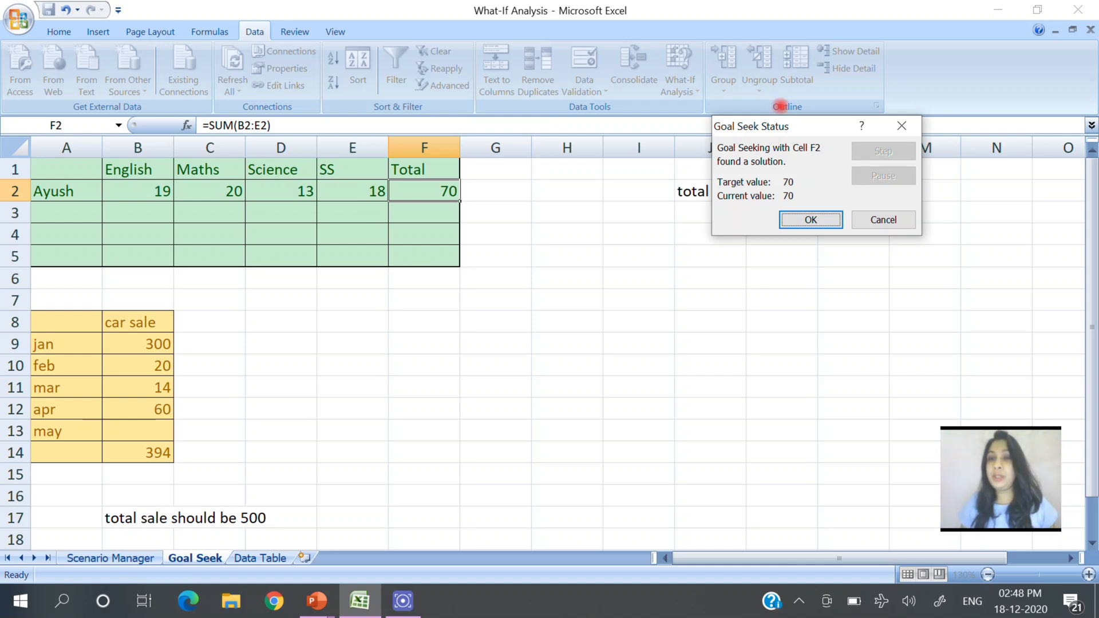
left_click_drag(807, 126, 572, 83)
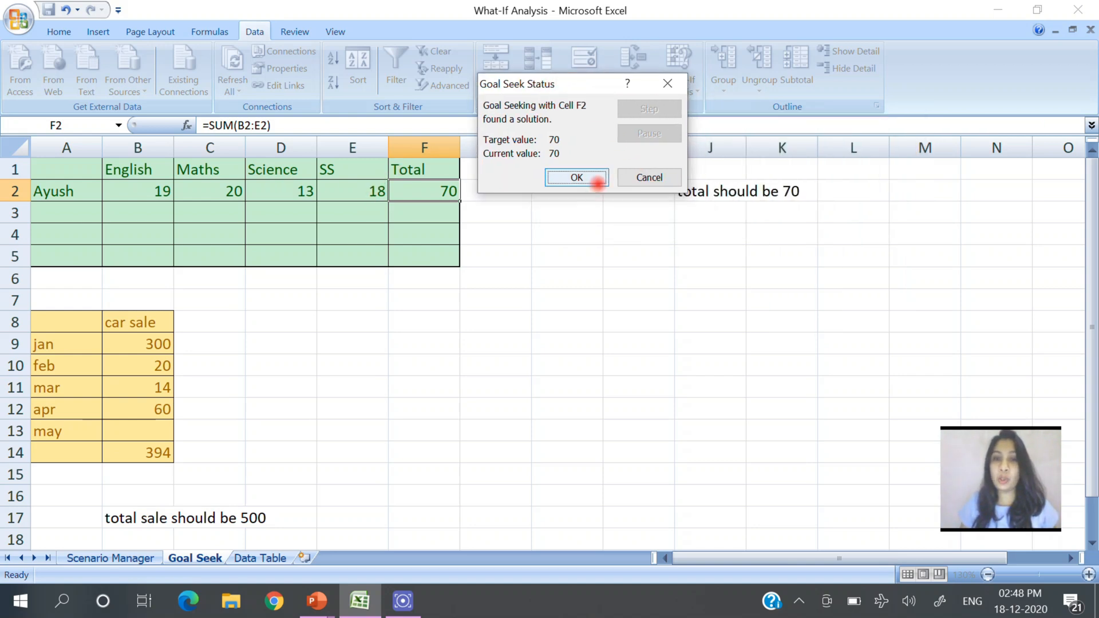
left_click(647, 178)
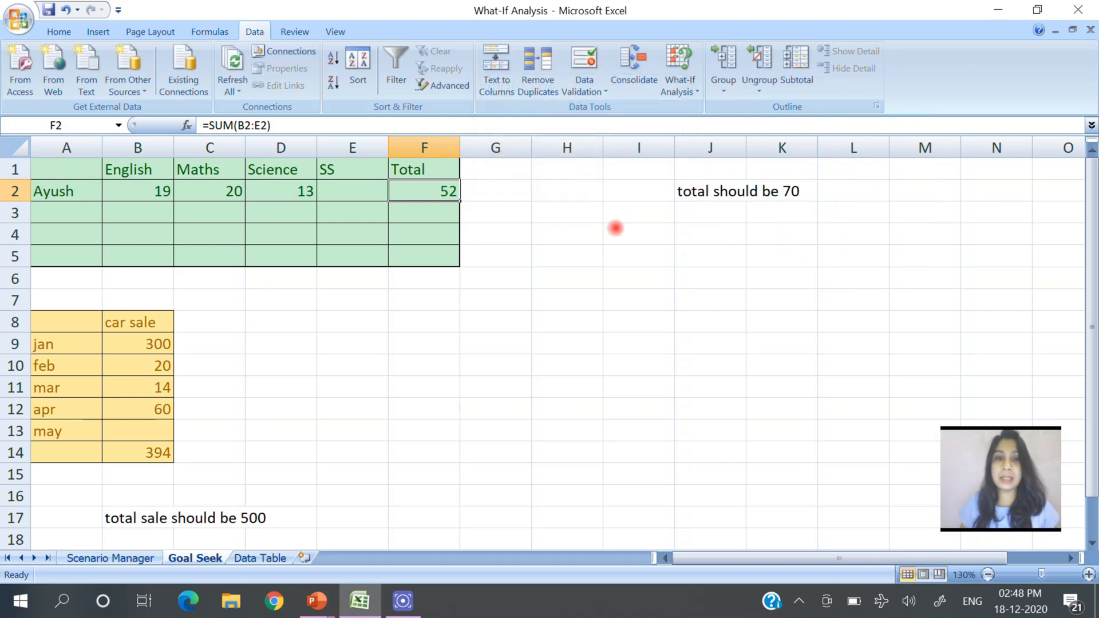
Examine the car sale table month by month from jan to may, including empty cell B13, and the target-sale note in B17.
left_click(490, 242)
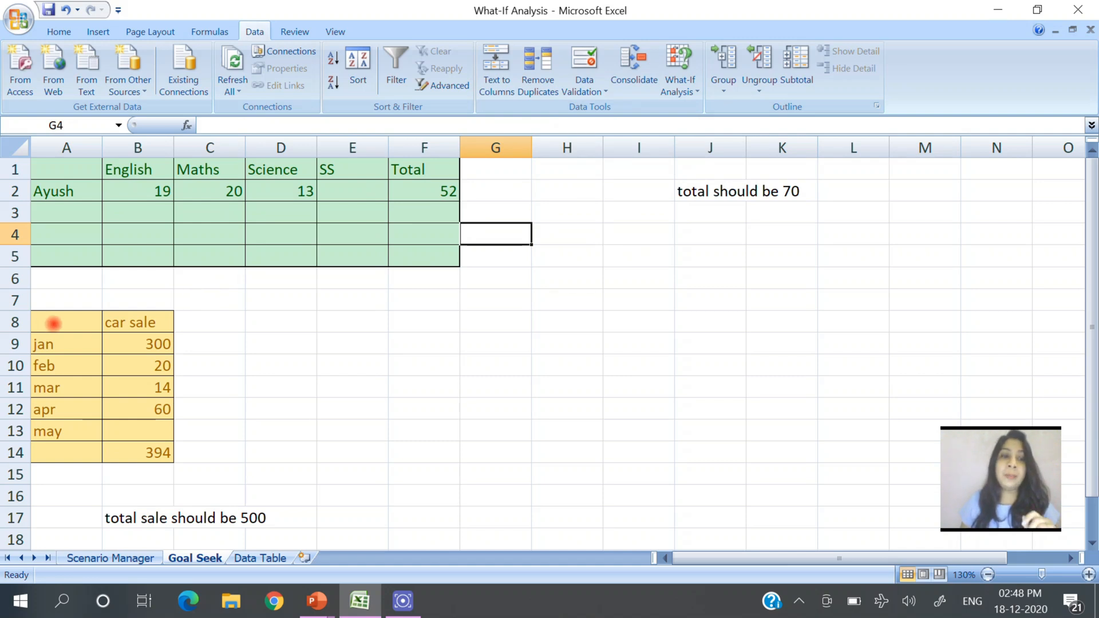
left_click(53, 324)
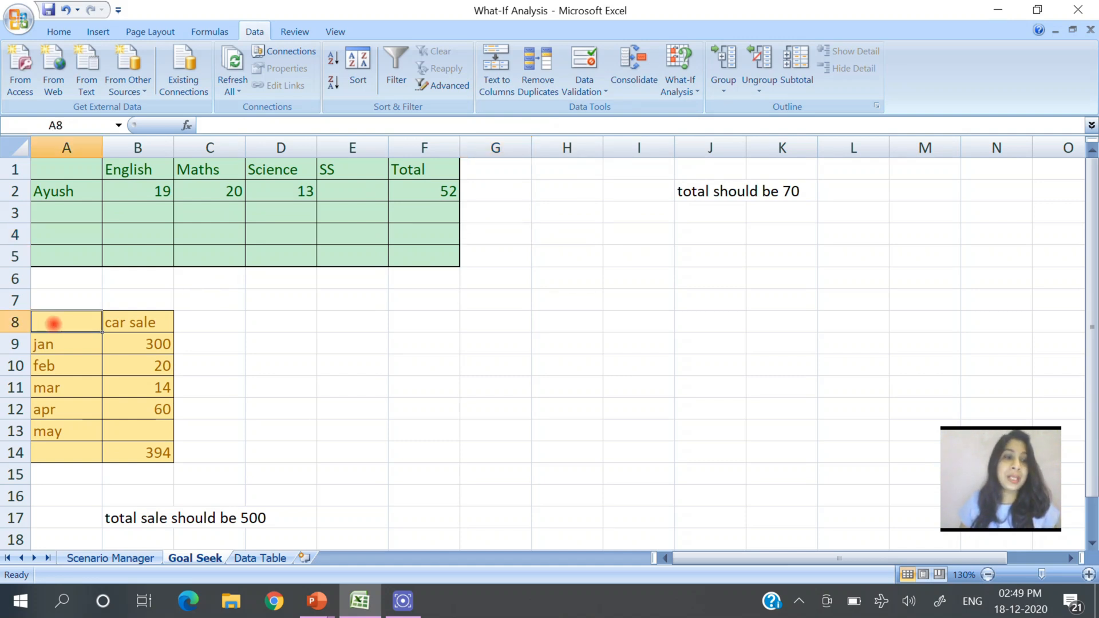
left_click(57, 343)
left_click(132, 346)
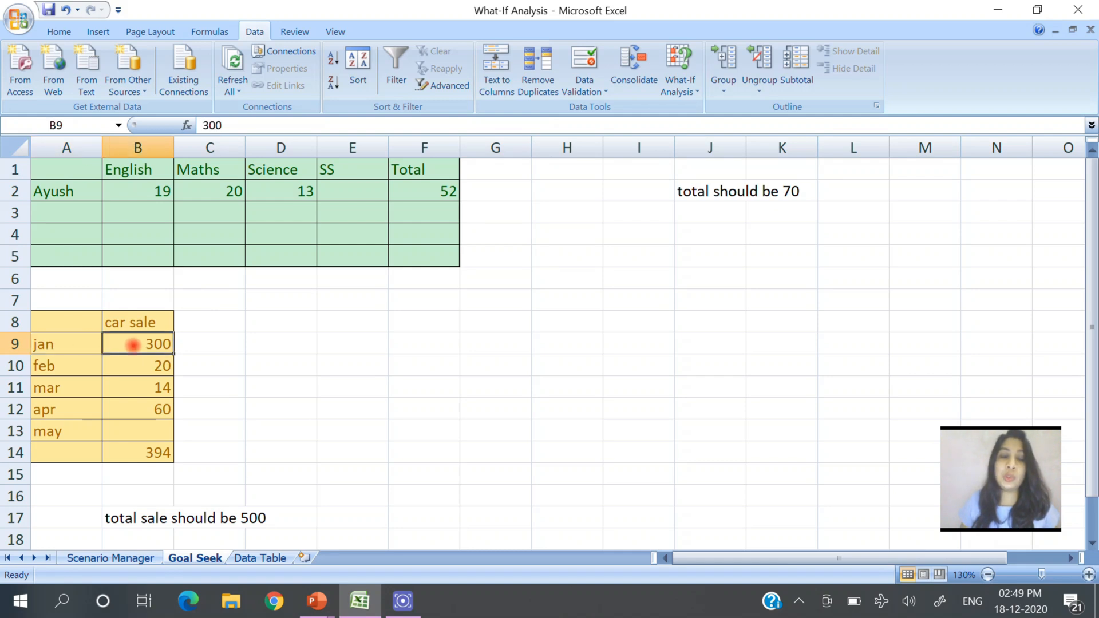
left_click(79, 365)
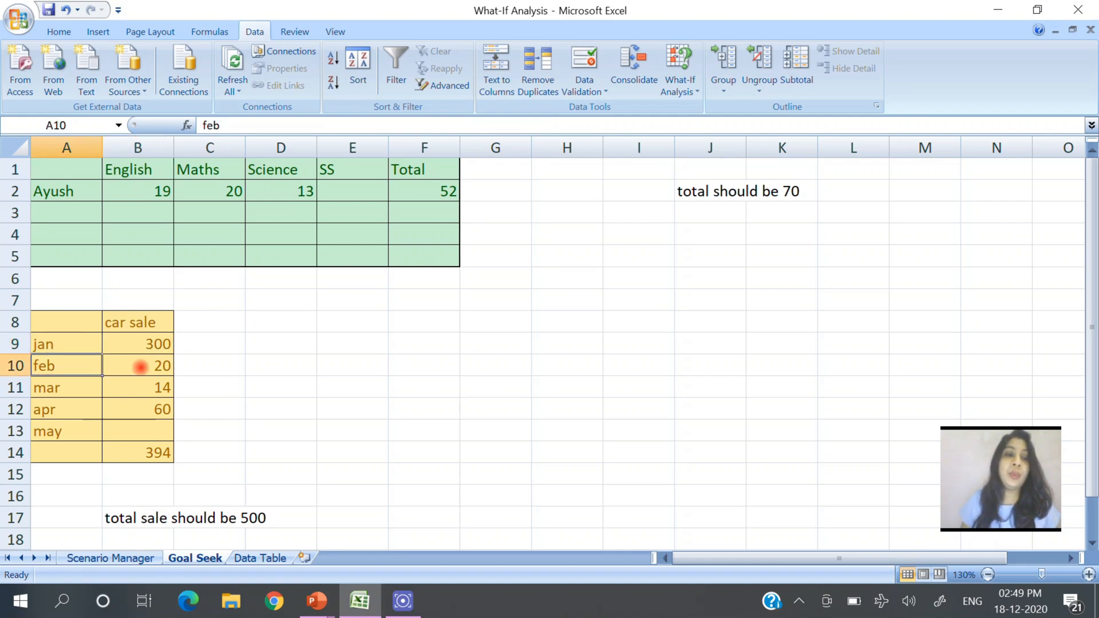
left_click(149, 366)
left_click(70, 380)
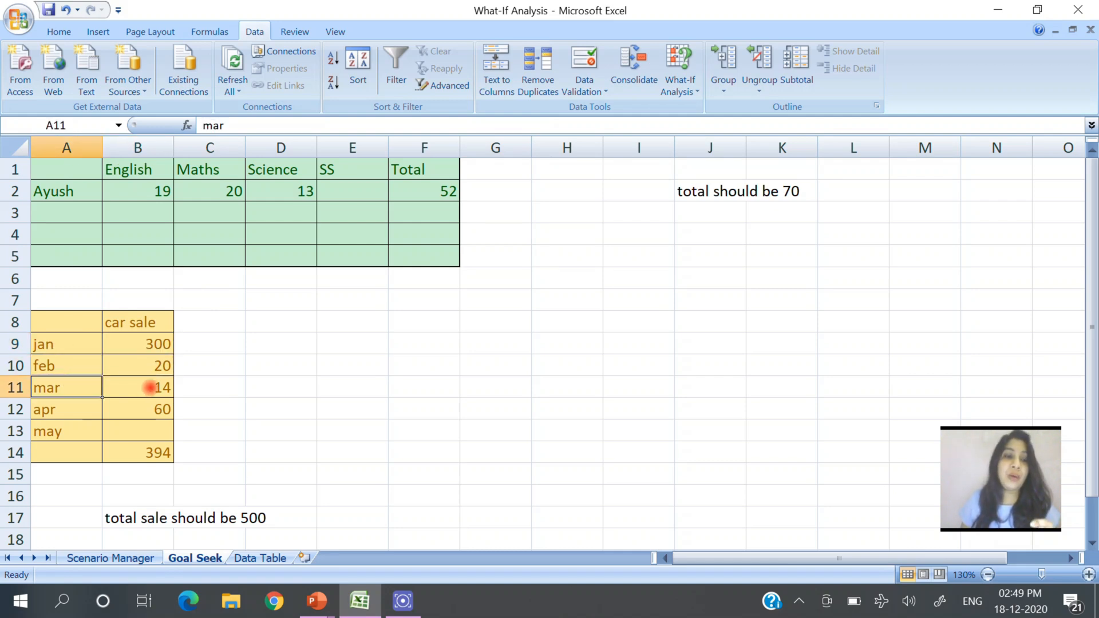
left_click(149, 388)
left_click(63, 411)
left_click(133, 413)
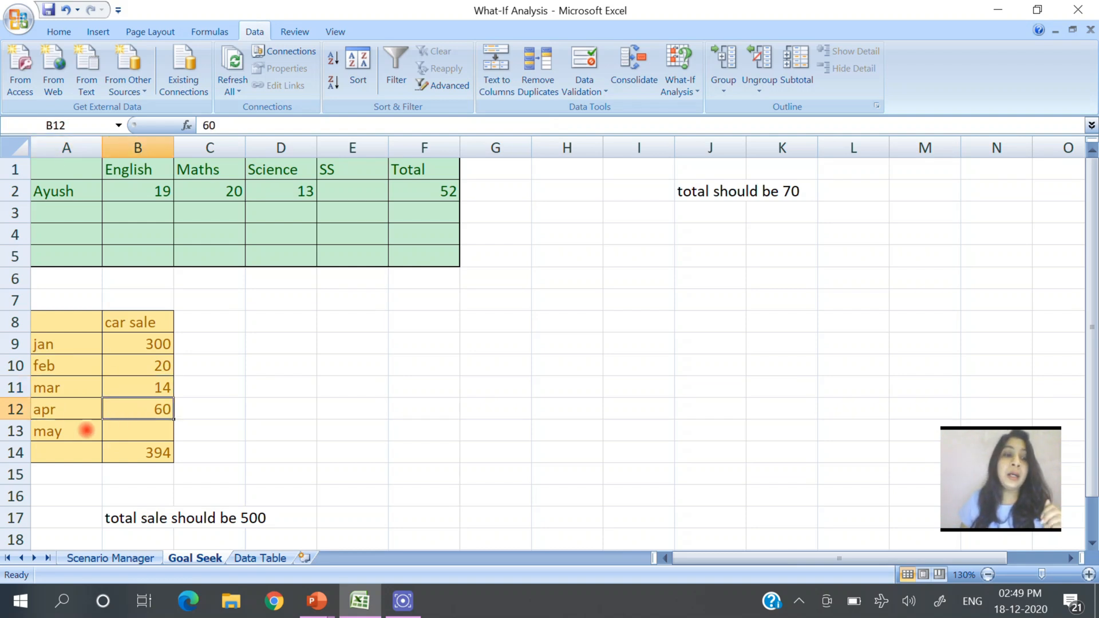
left_click(83, 430)
left_click(142, 431)
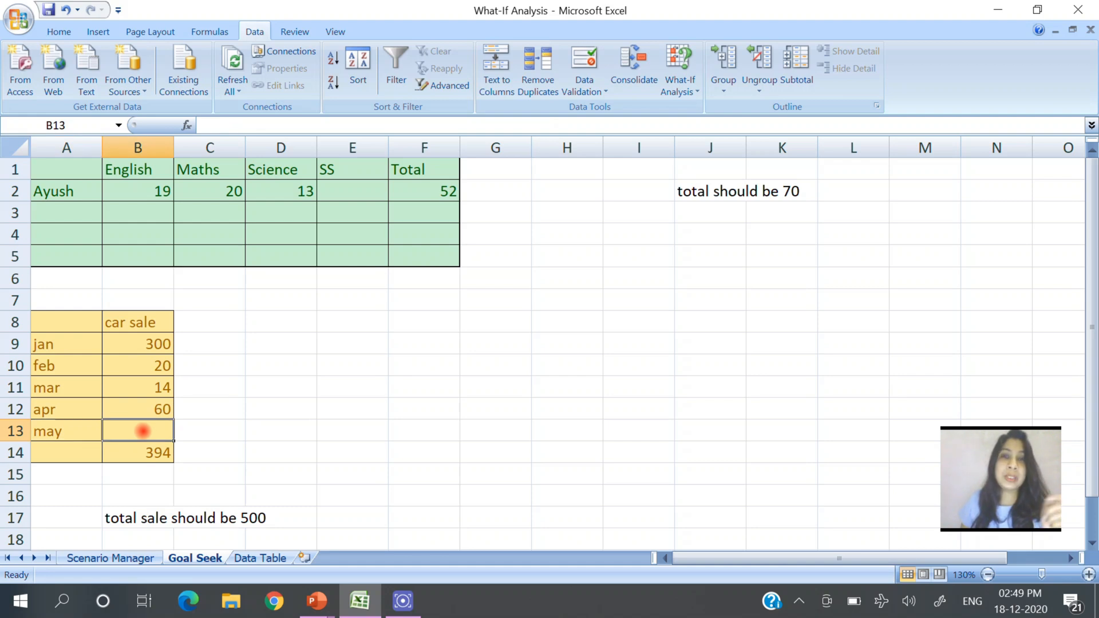
left_click(127, 519)
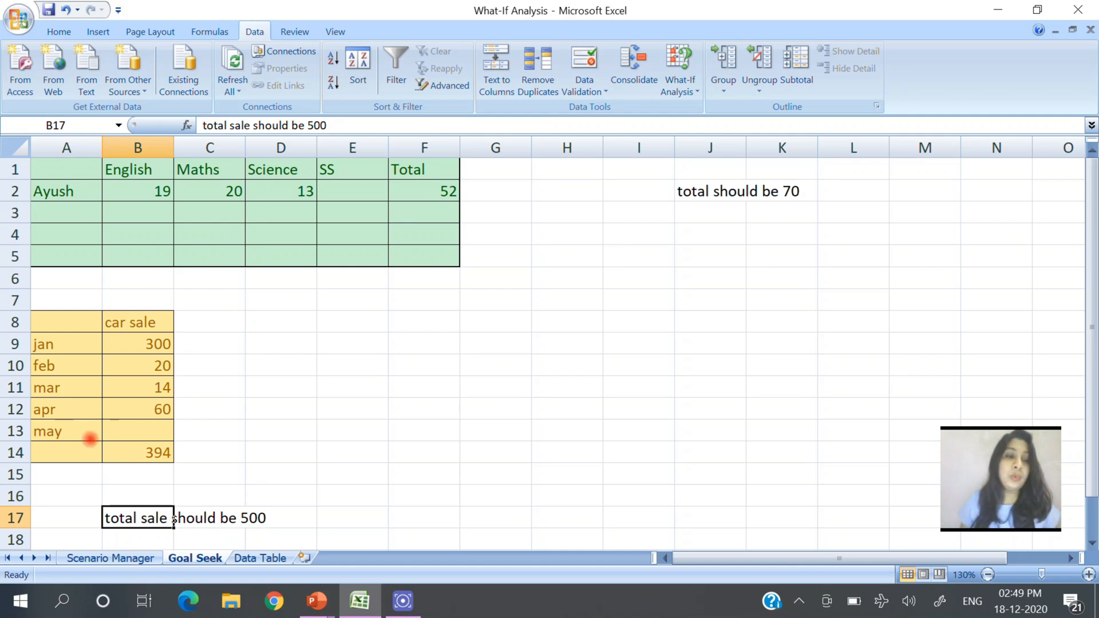
Set up Goal Seek with the car sale total cell B14 as the set cell and a target value of 500.
left_click(128, 450)
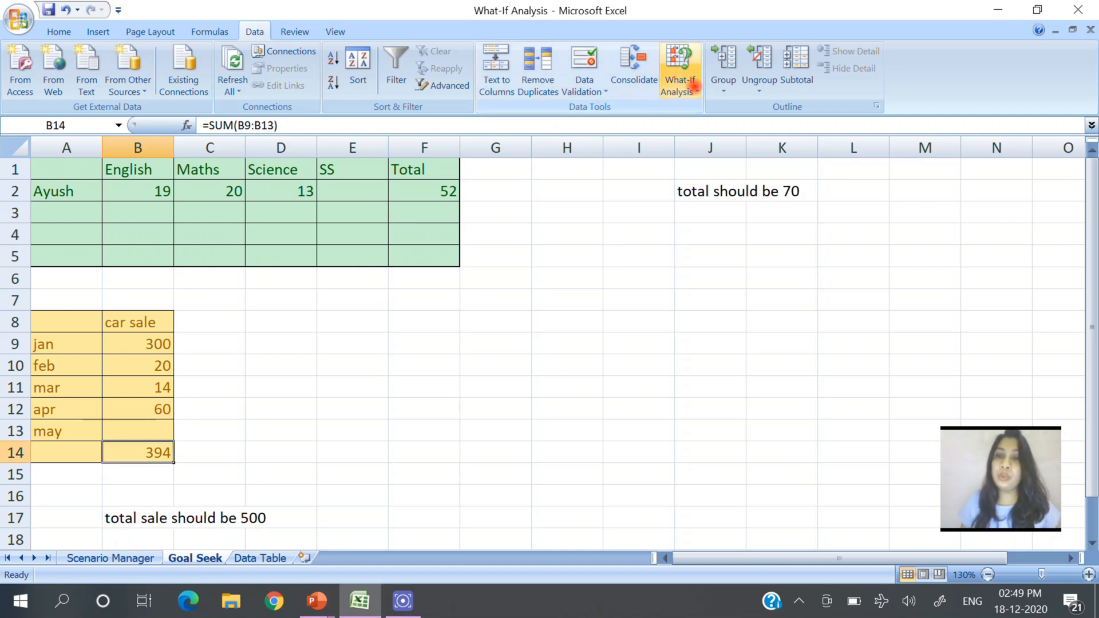
left_click(687, 83)
left_click(663, 127)
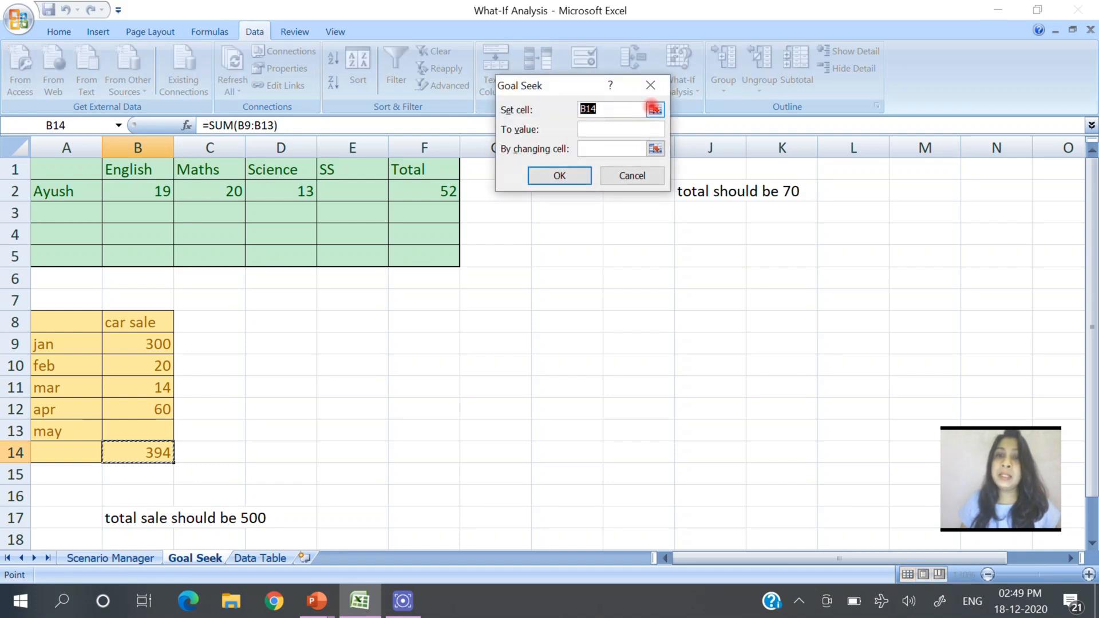
left_click(657, 108)
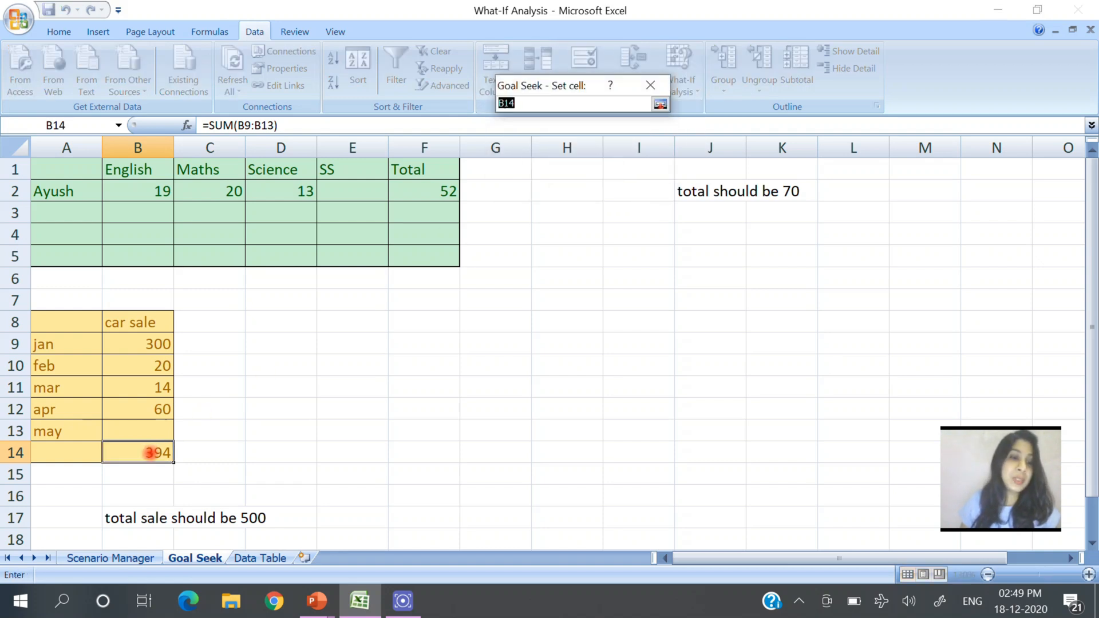
left_click(150, 452)
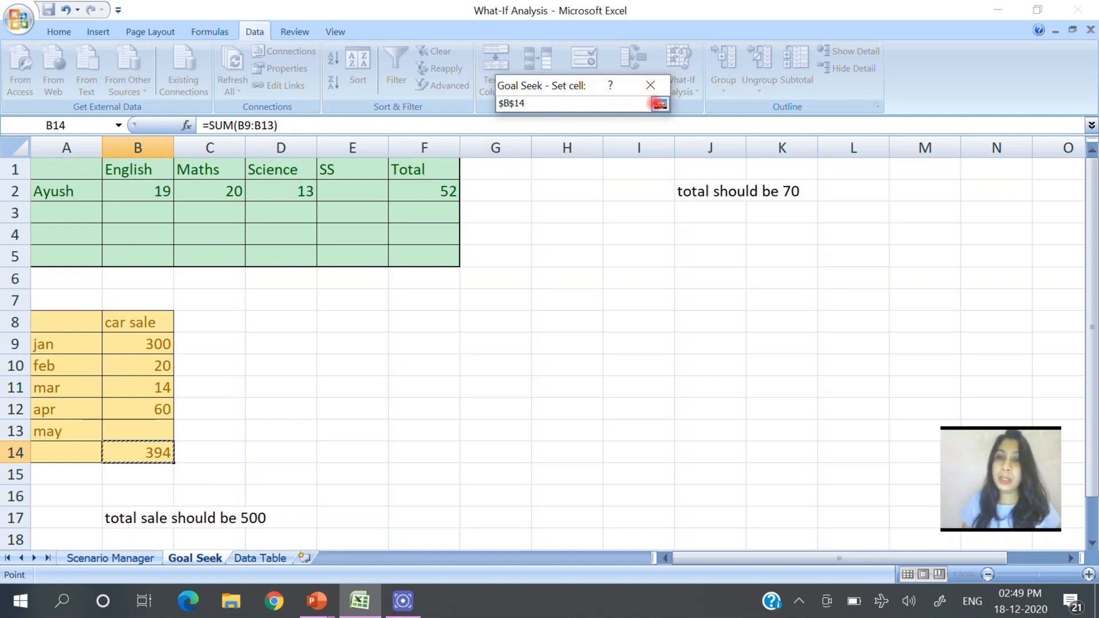
left_click(659, 104)
left_click(646, 132)
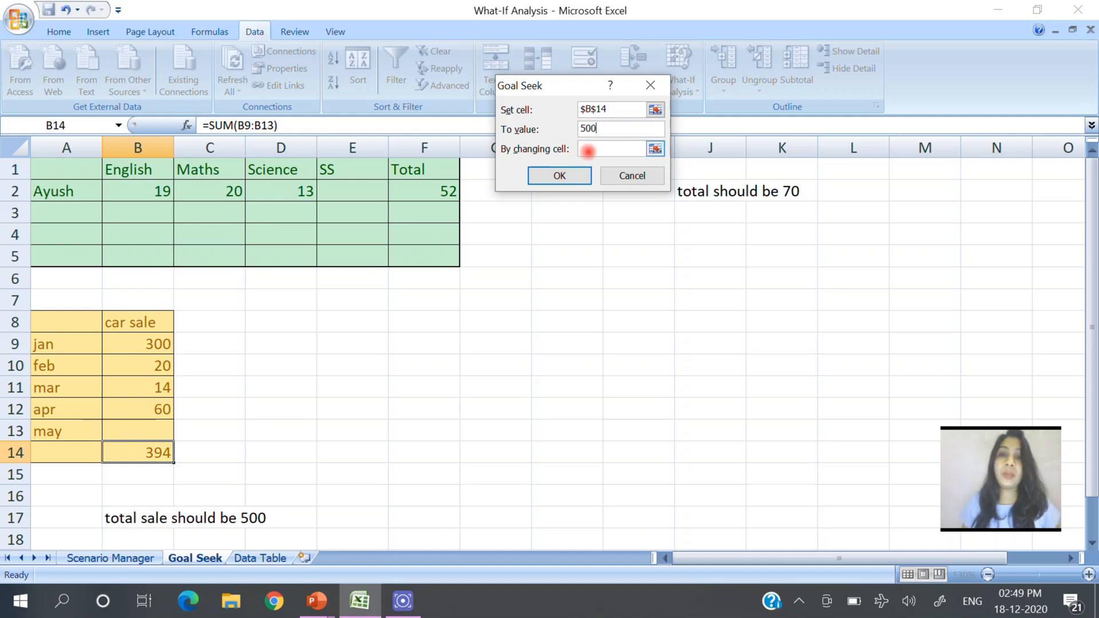
Use the empty may cell B13 as the changing cell and run Goal Seek.
left_click(655, 148)
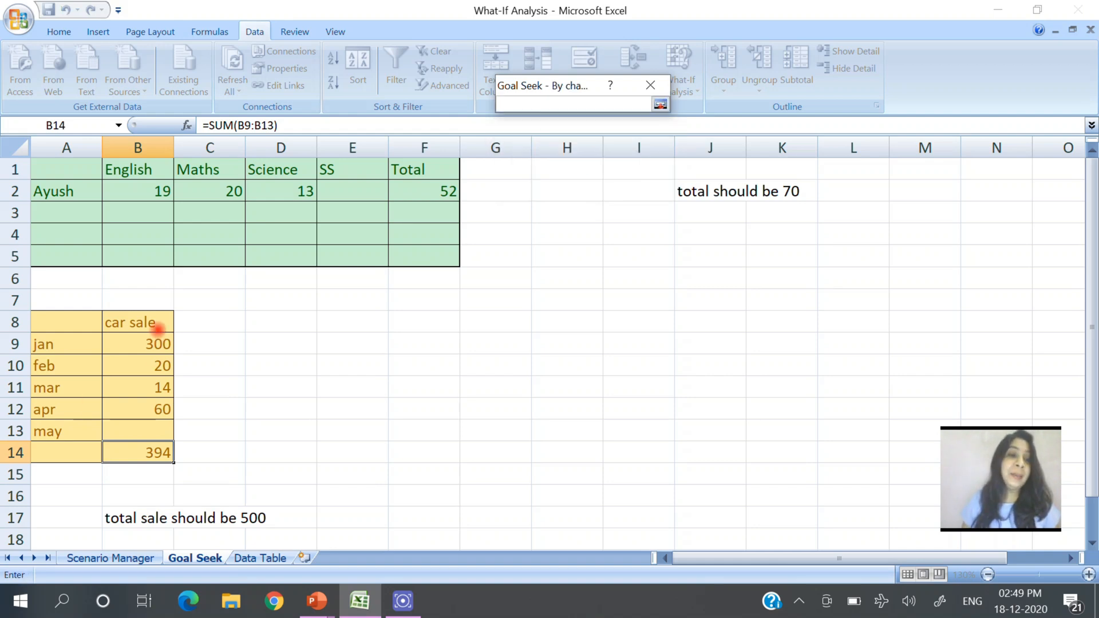
left_click(135, 427)
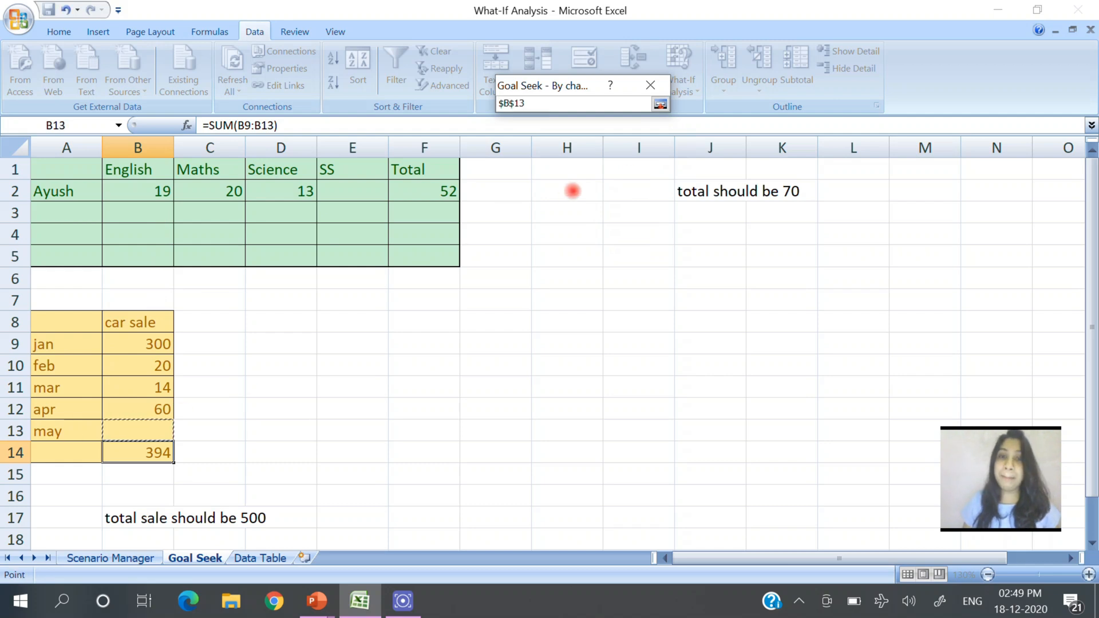
left_click(660, 103)
left_click(562, 175)
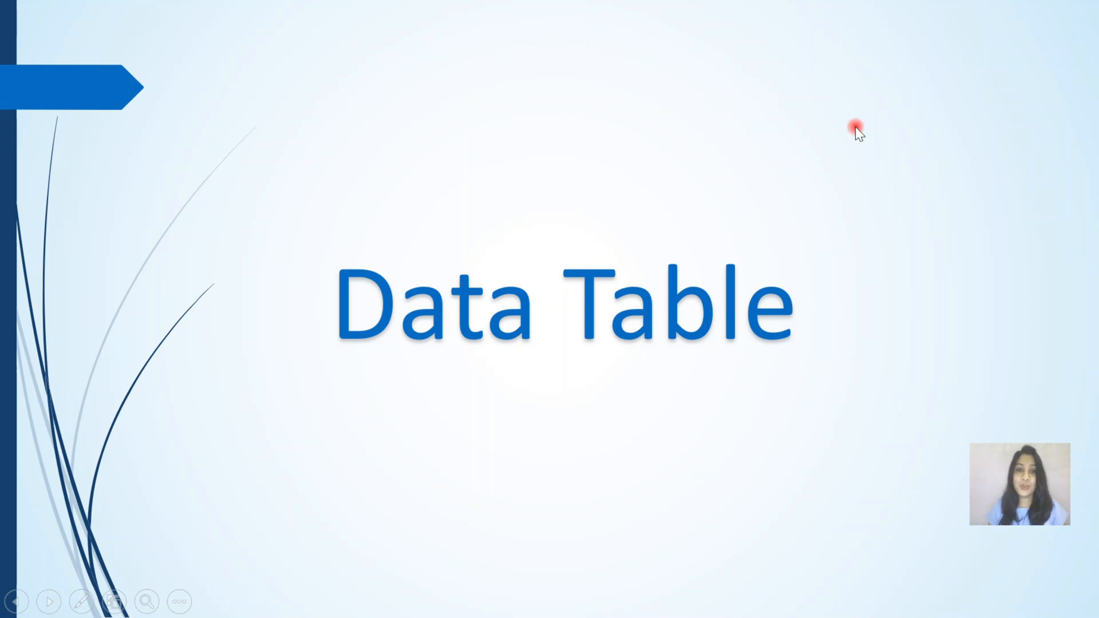
left_click(855, 125)
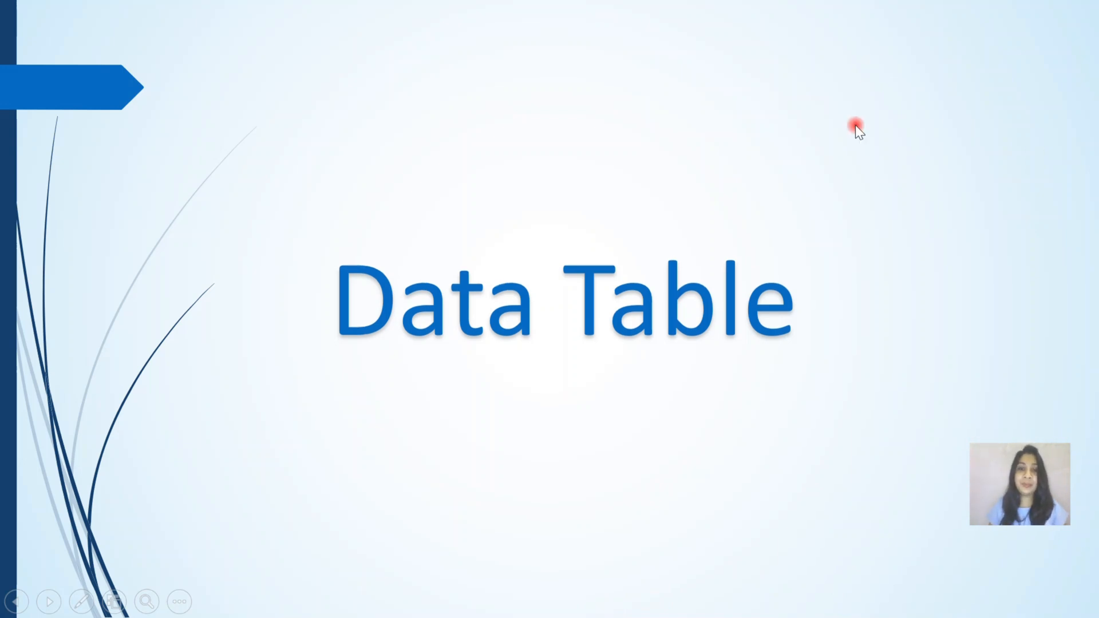
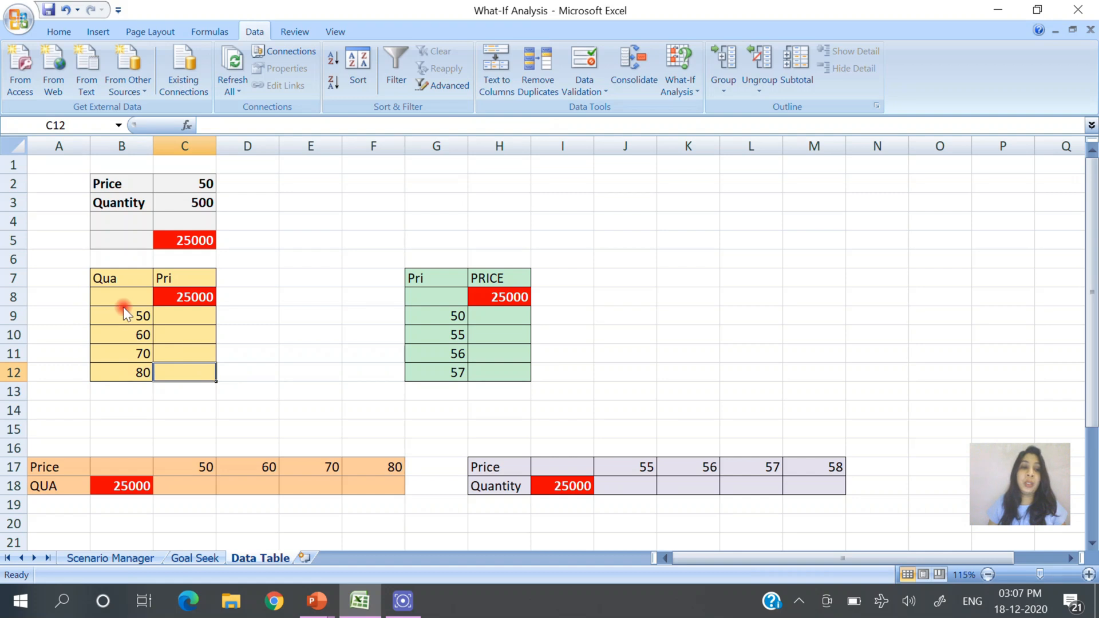
Inspect the formulas in cells C8 and C5 on the Data Table sheet and how they are linked, without editing them.
left_click(171, 297)
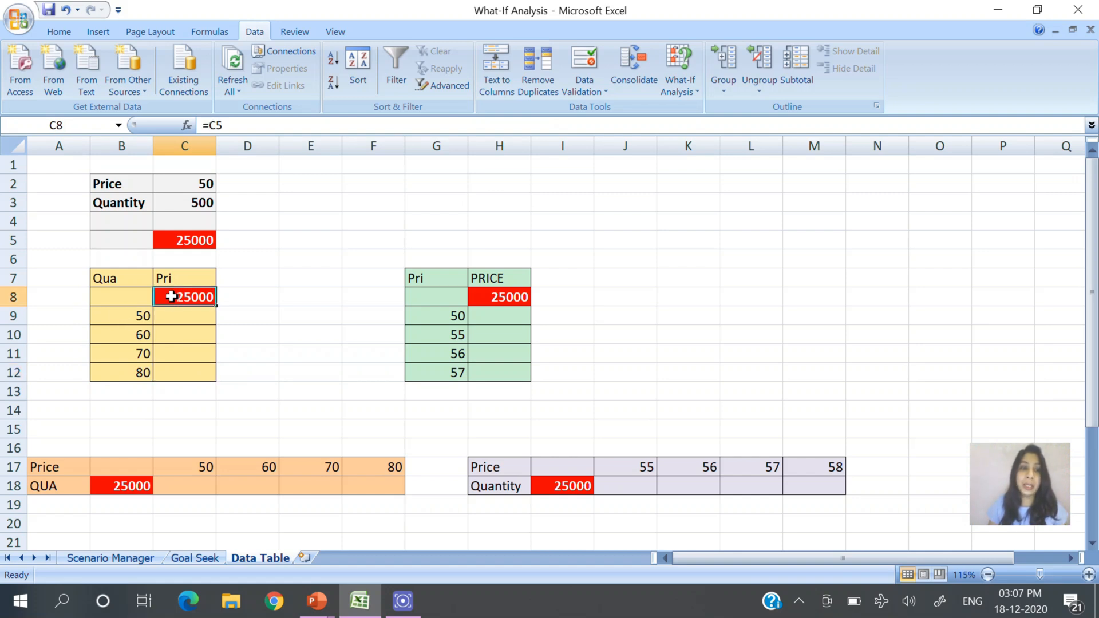
left_click(182, 240)
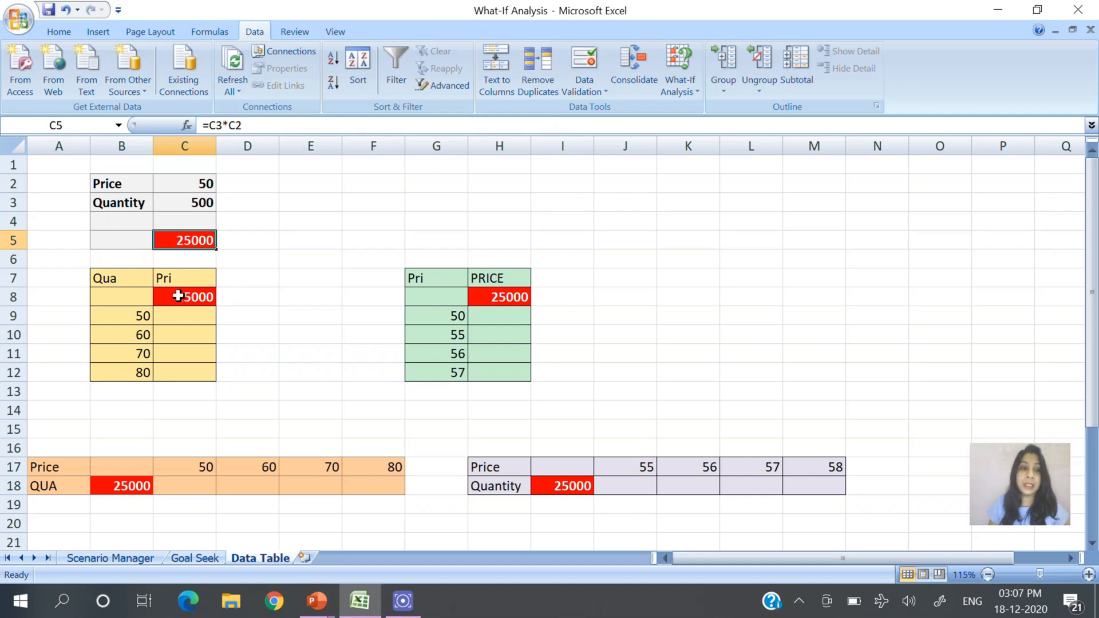
double_click(167, 298)
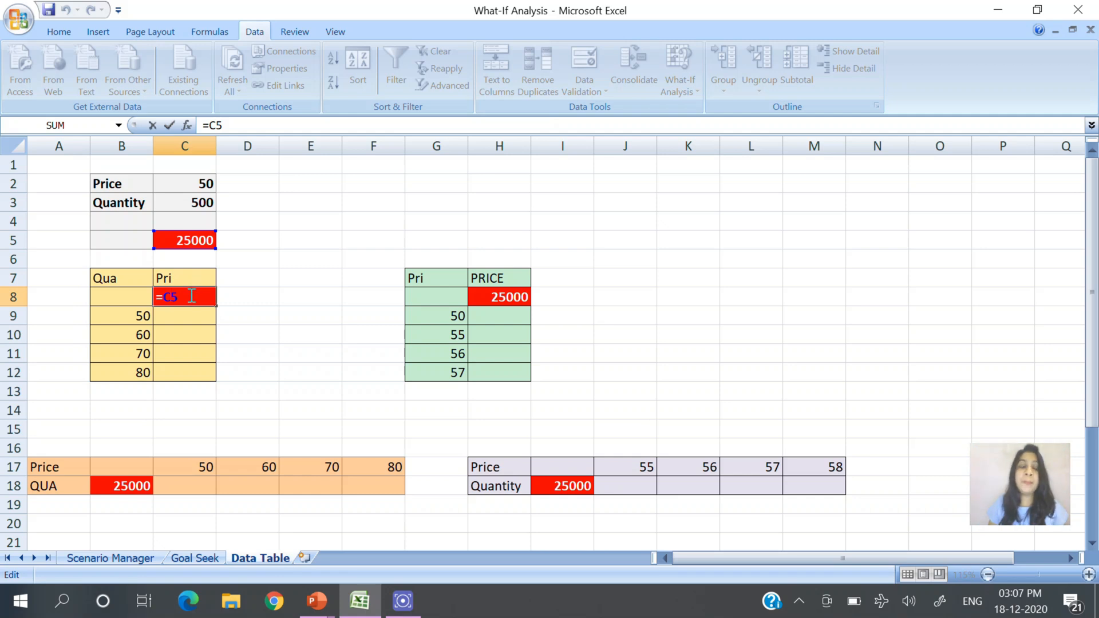
key("Escape")
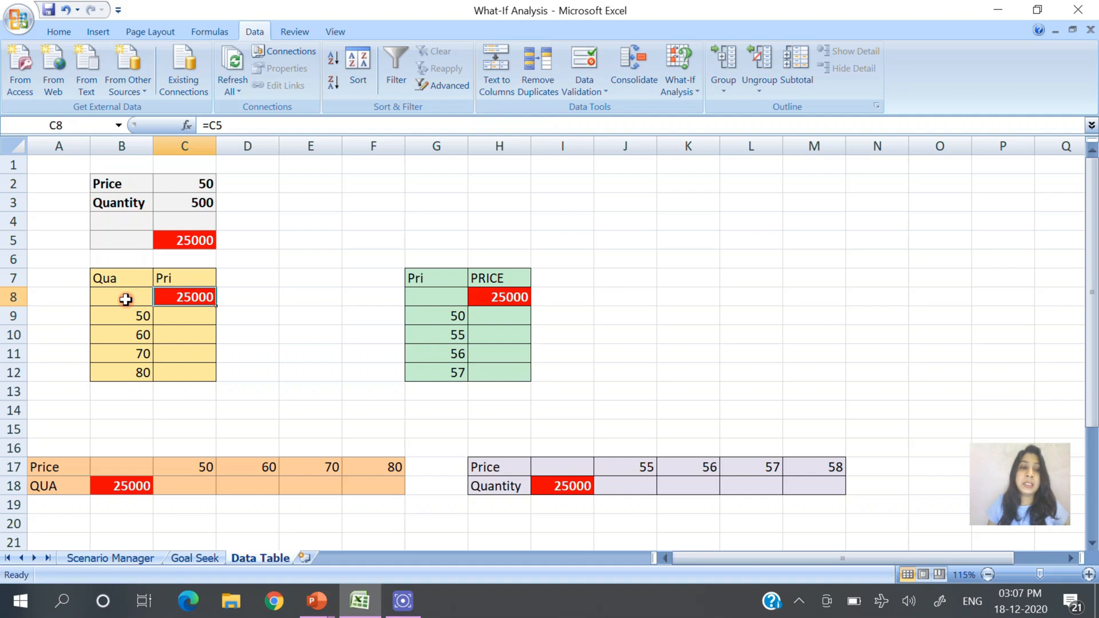
left_click(198, 240)
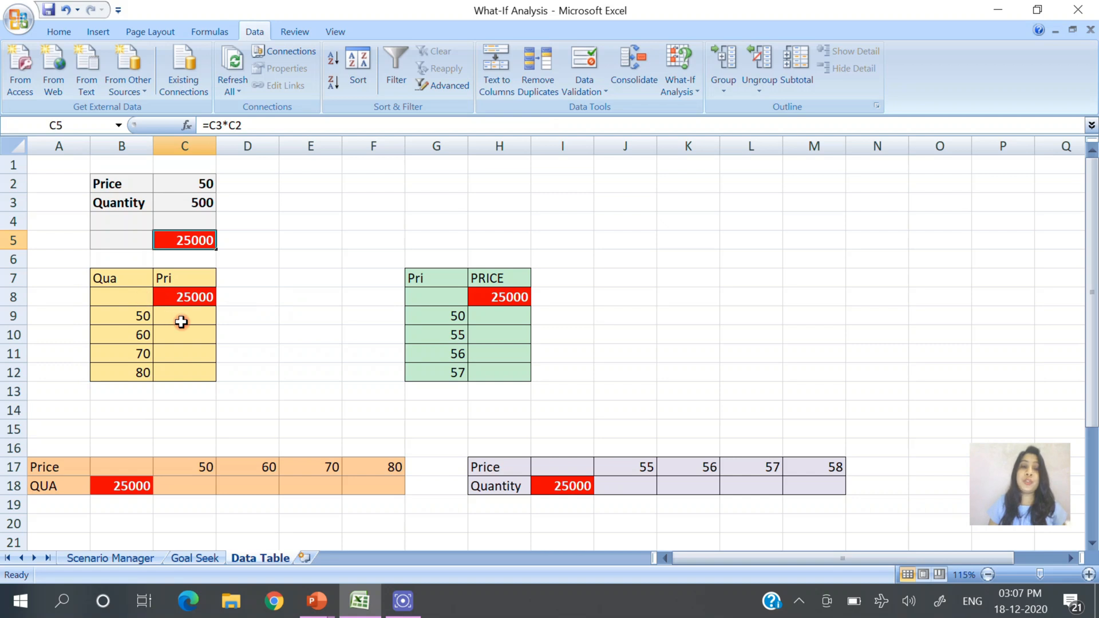
Create a one-variable data table over B8:C12 with quantity cell C3 as the column input cell.
left_click_drag(127, 297, 181, 370)
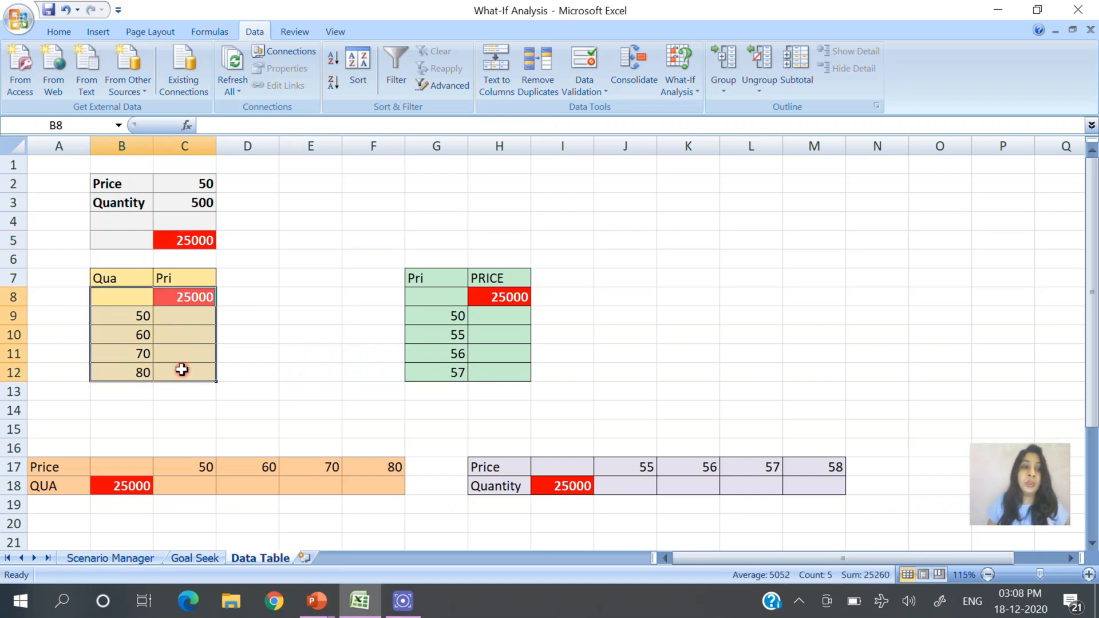
left_click(691, 89)
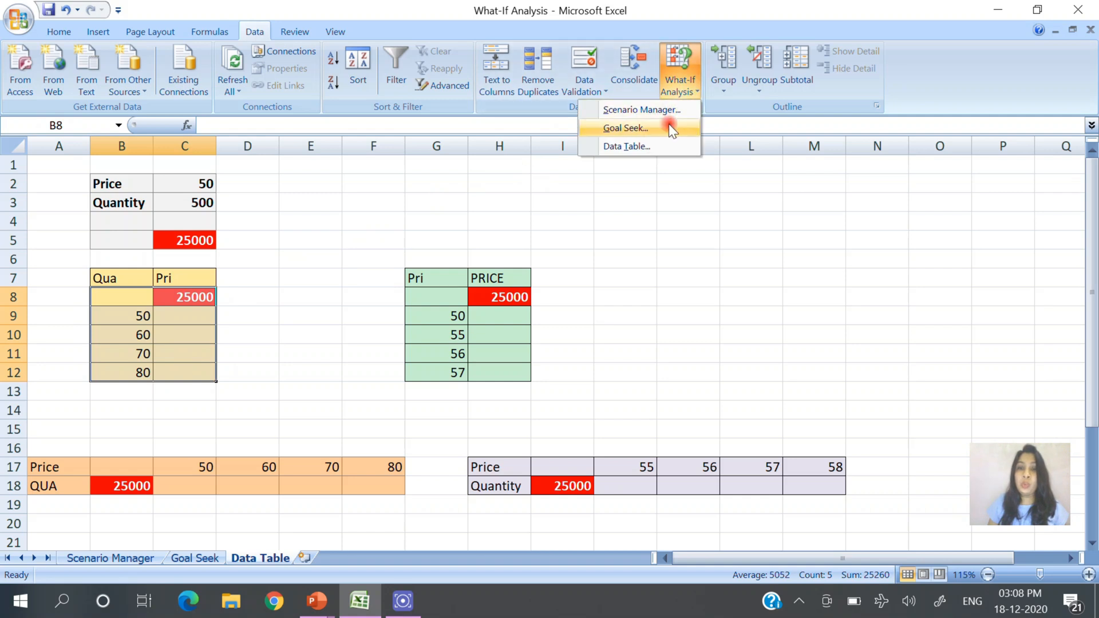
left_click(662, 145)
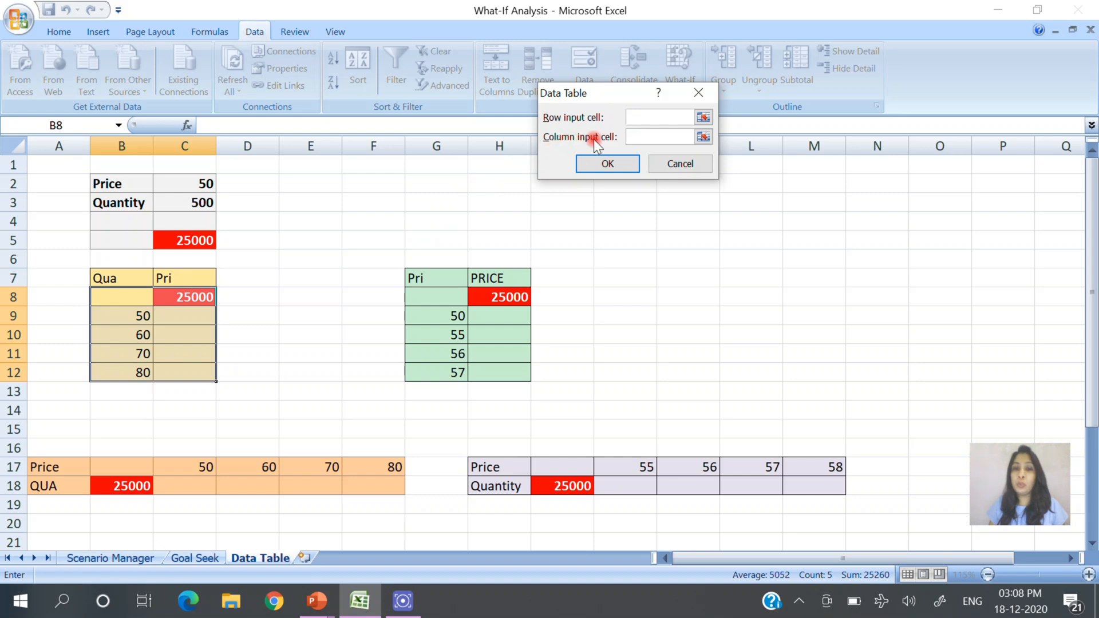
left_click(703, 138)
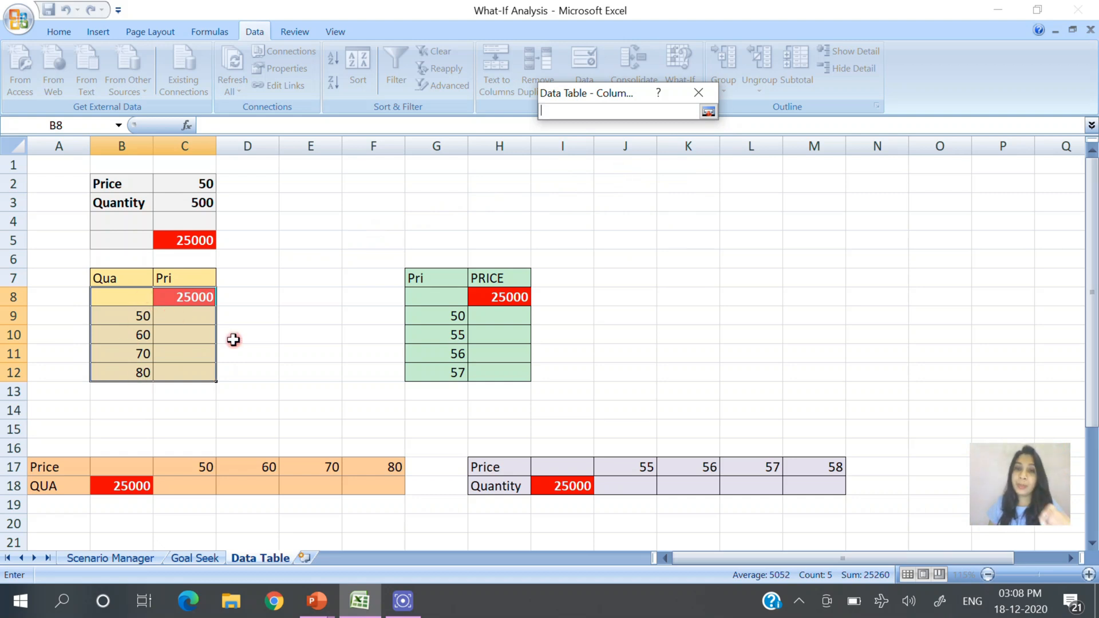
left_click(194, 204)
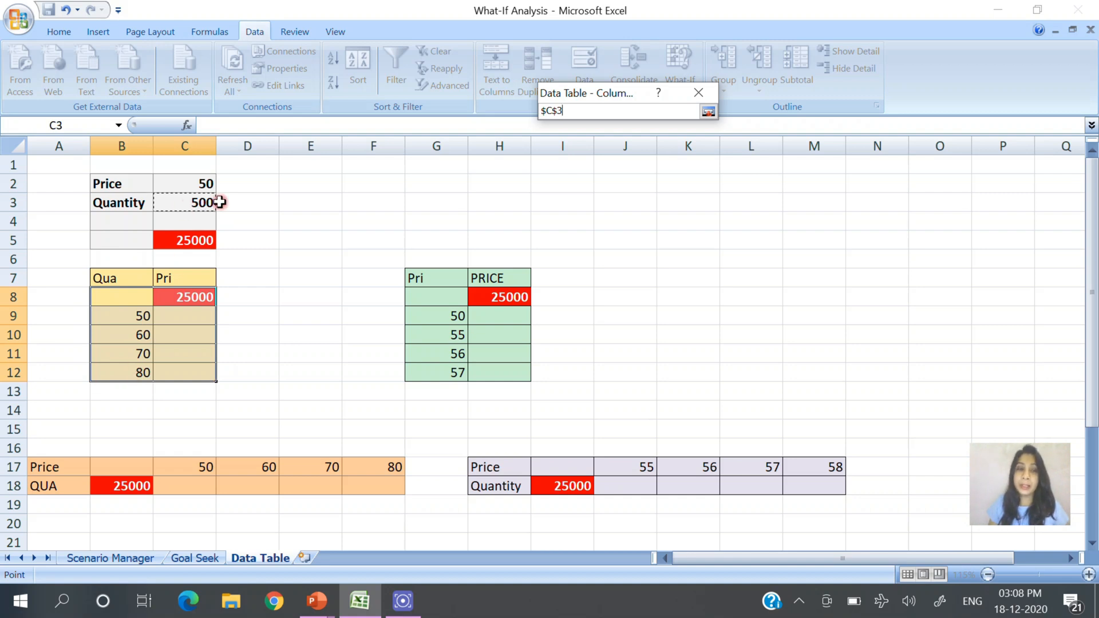
left_click(710, 110)
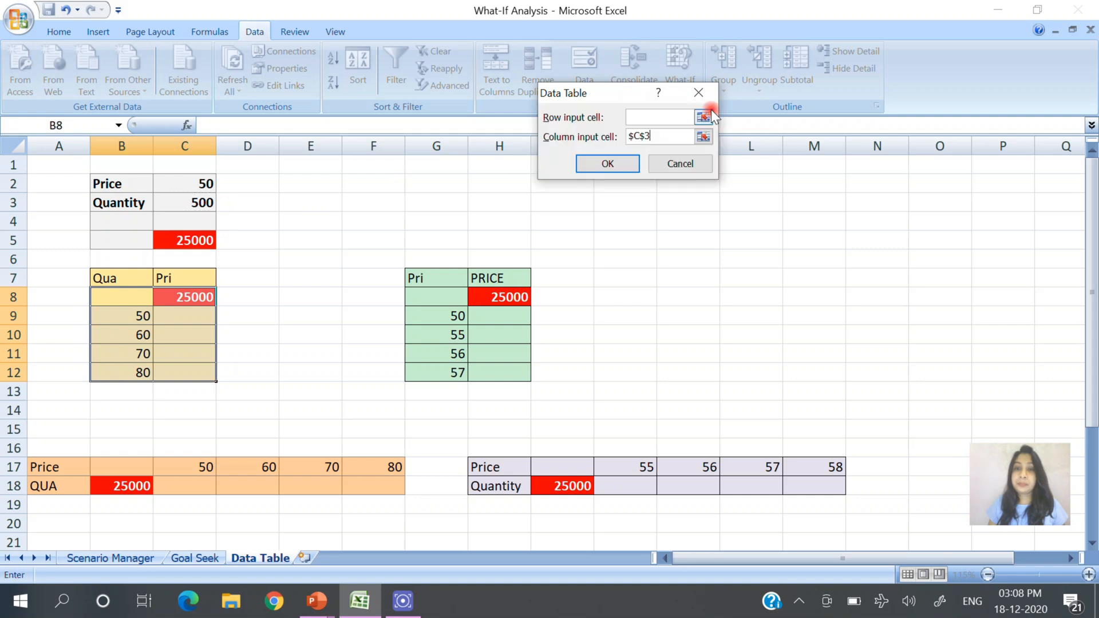
left_click(607, 164)
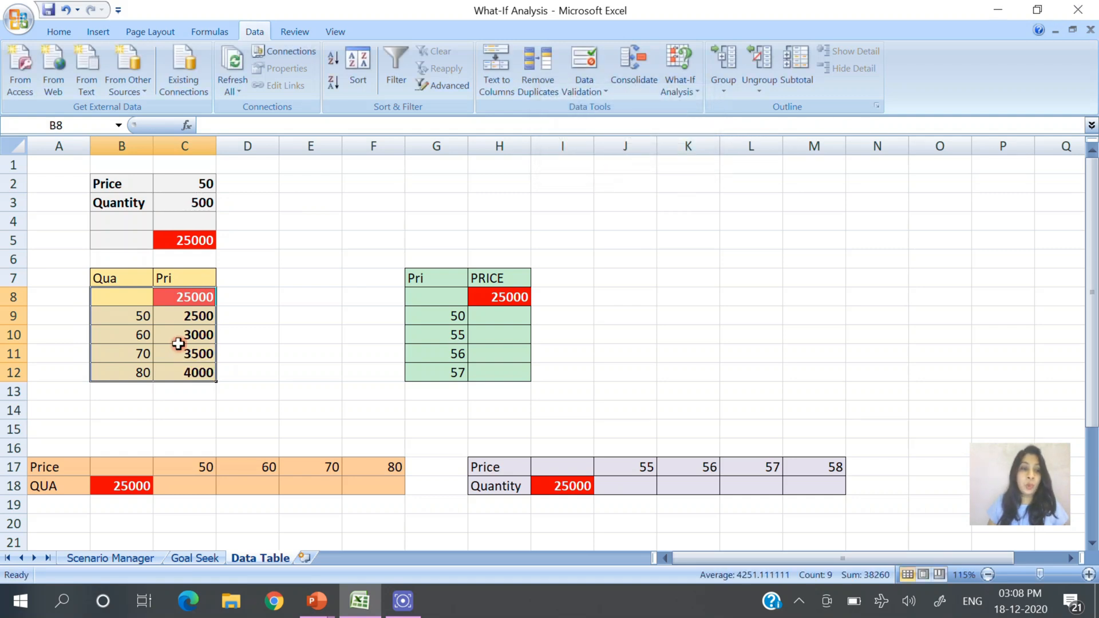
Examine the first two quantity rows of the yellow table, comparing cells B9:C10 with the price in C2.
left_click(125, 318)
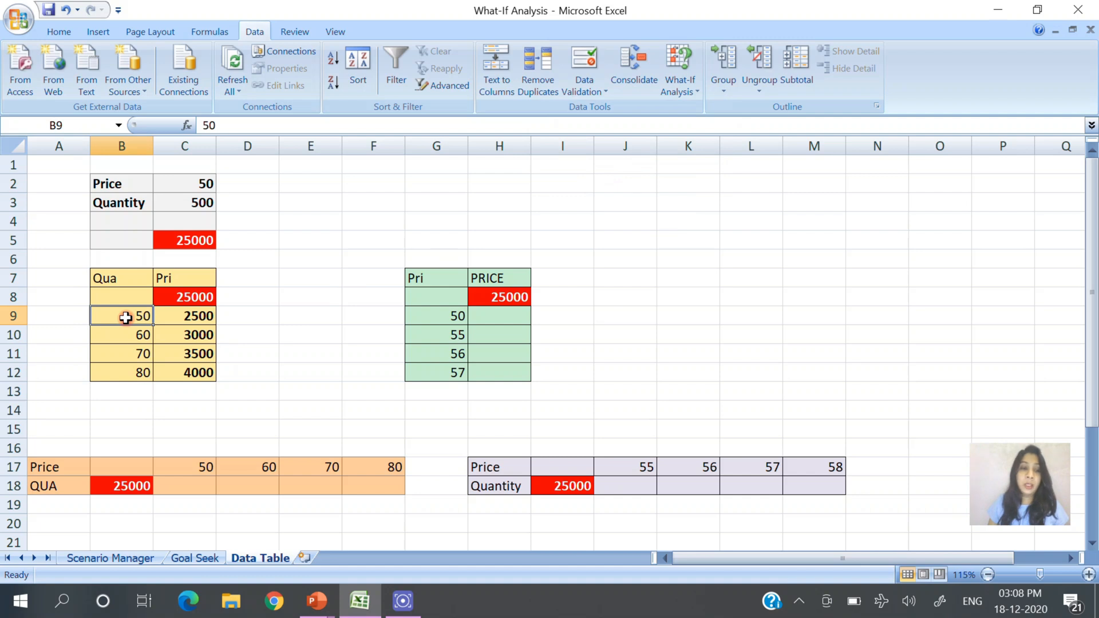
left_click(212, 316)
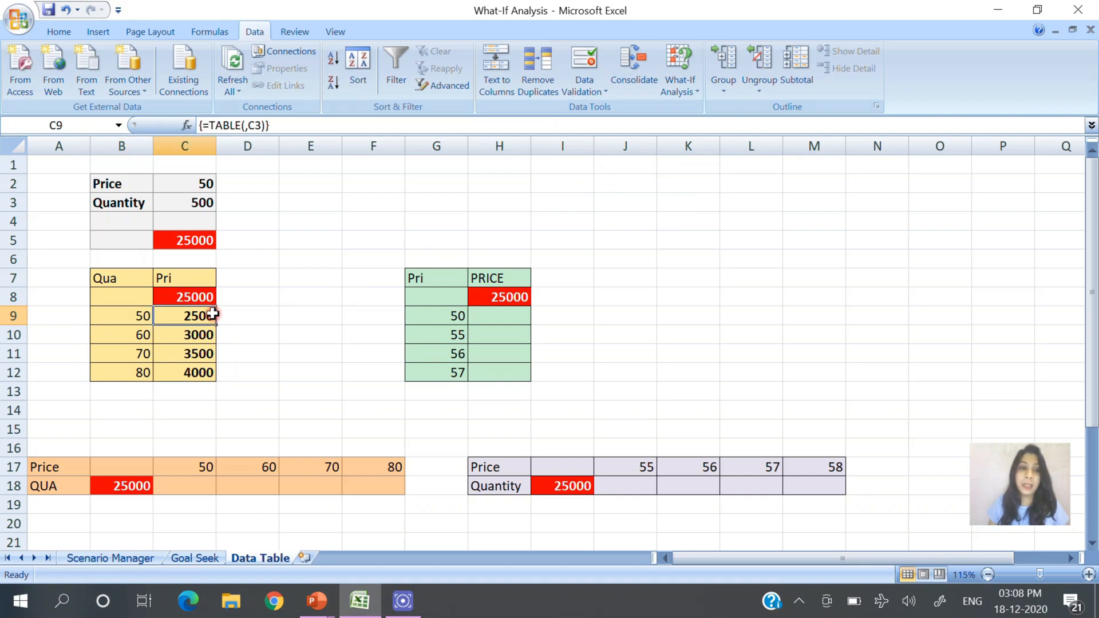
left_click(202, 186)
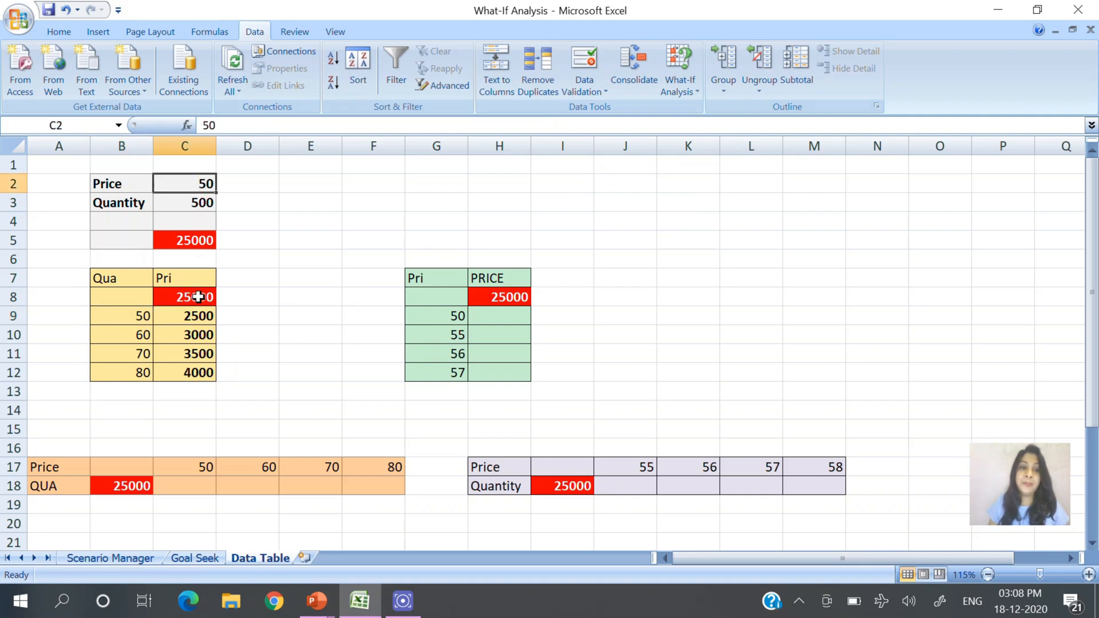
left_click(197, 315)
left_click(140, 334)
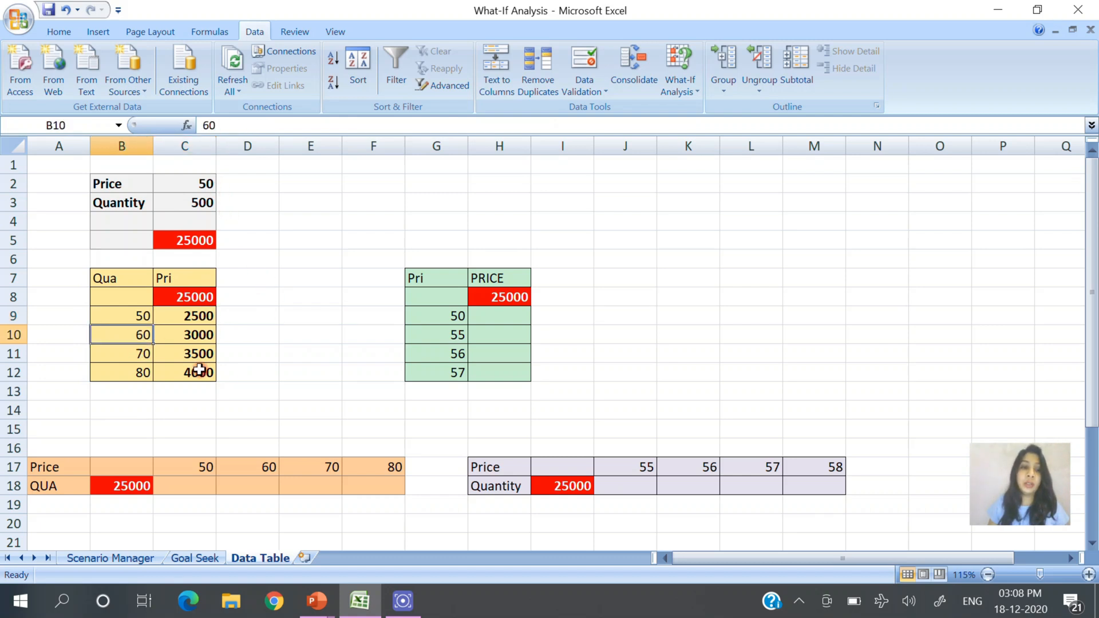
left_click(183, 181)
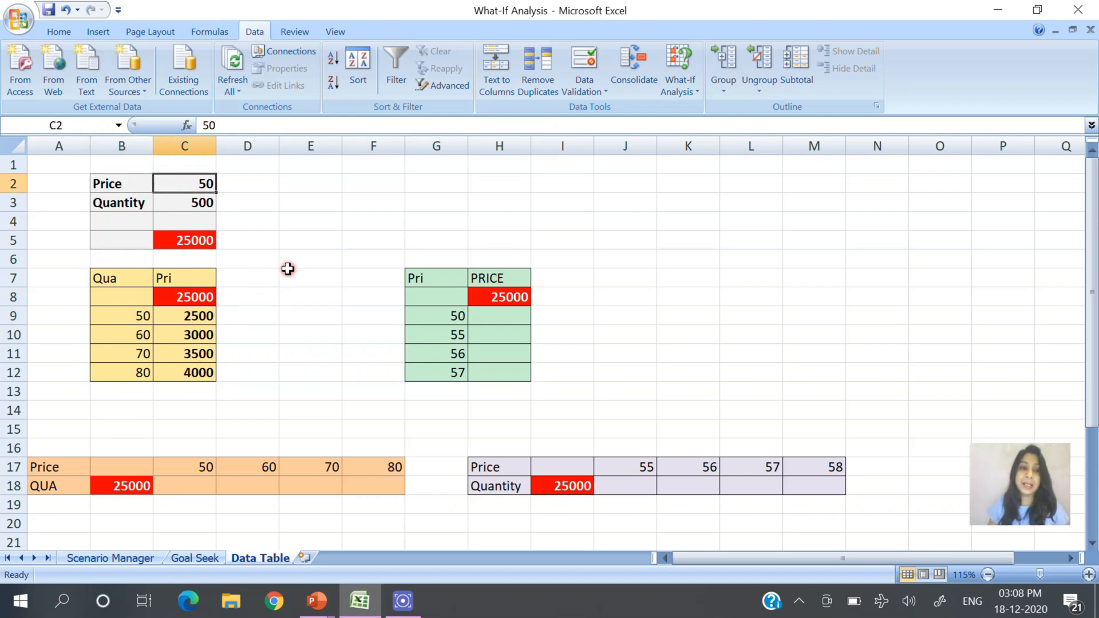
left_click(210, 336)
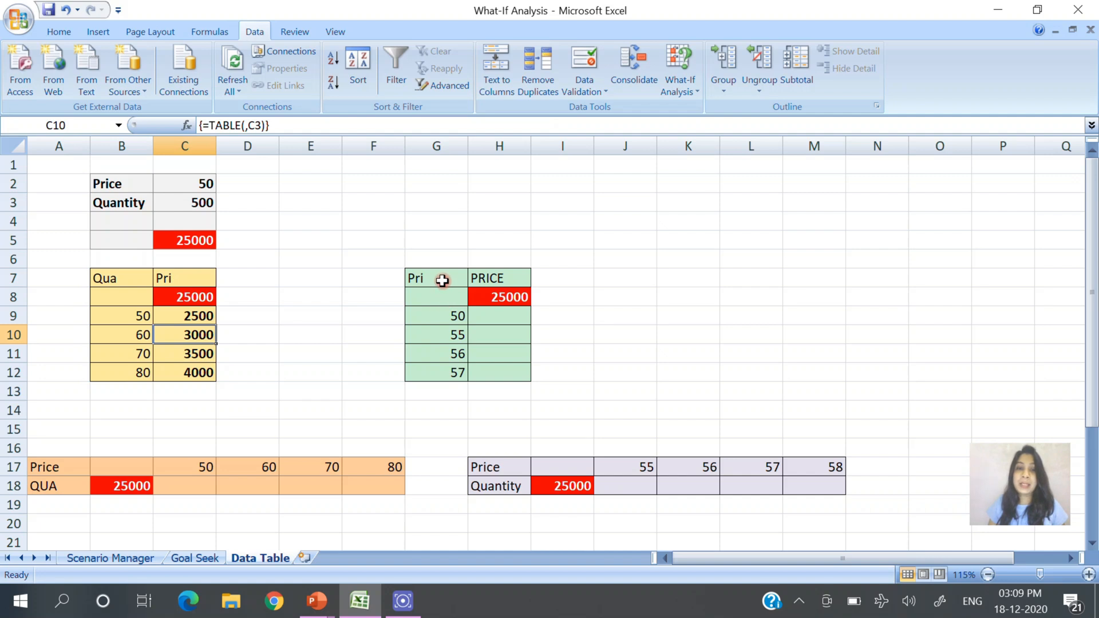
left_click_drag(444, 280, 440, 369)
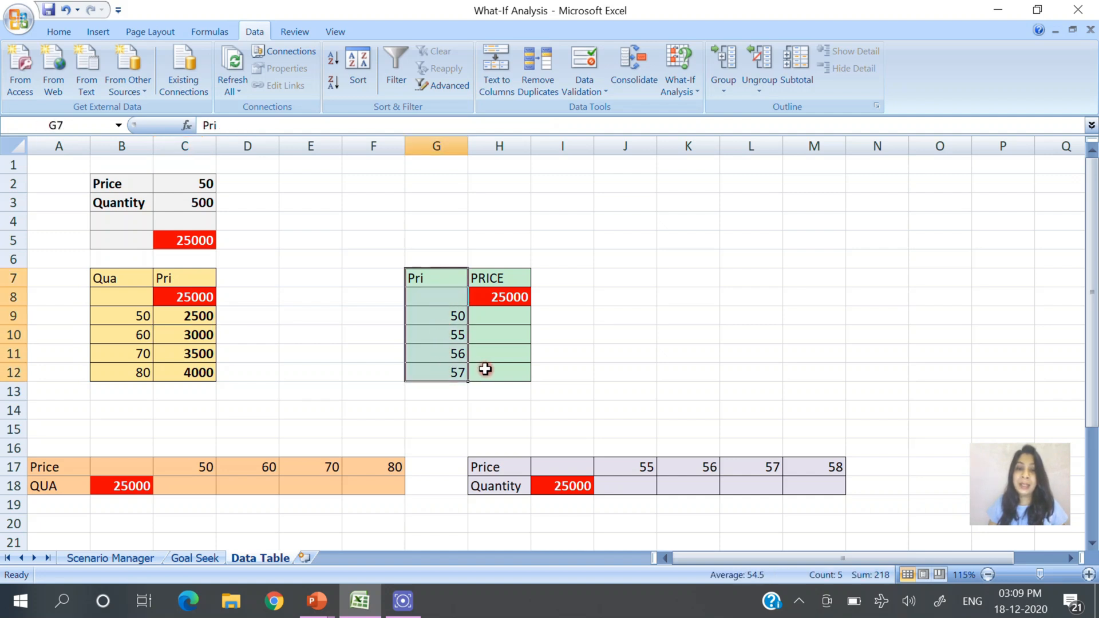
left_click(491, 375)
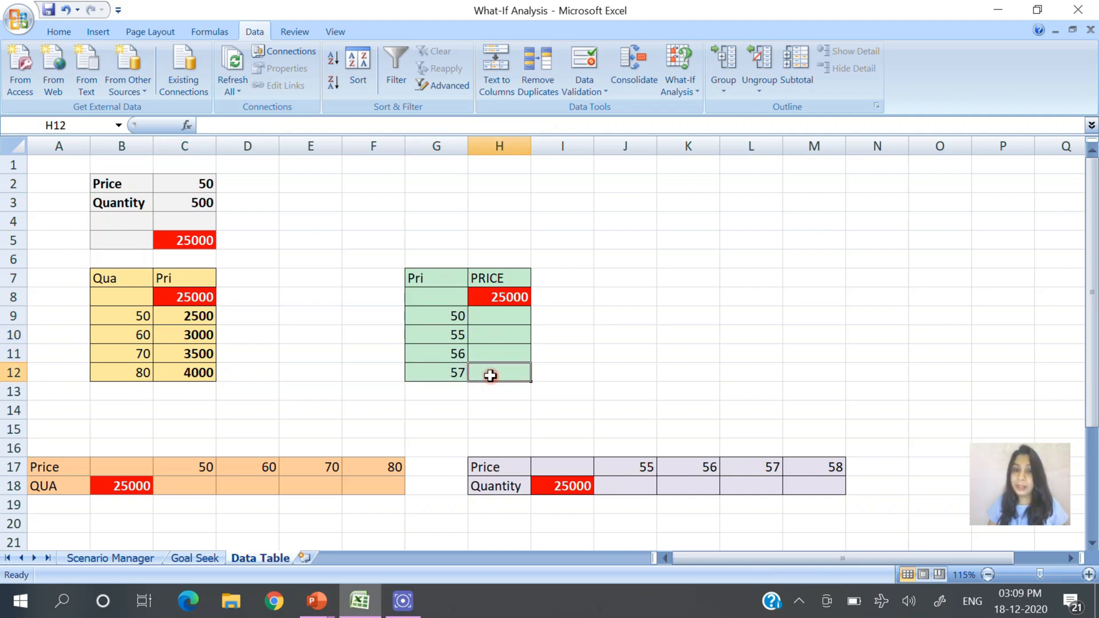
left_click(675, 91)
left_click(650, 148)
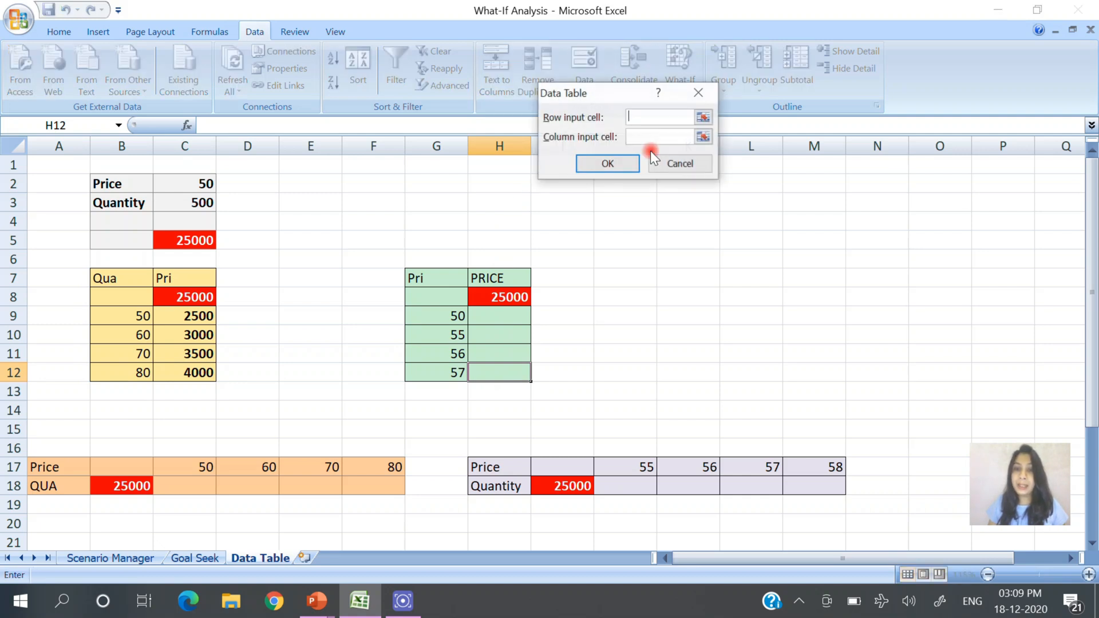
left_click_drag(577, 92, 696, 105)
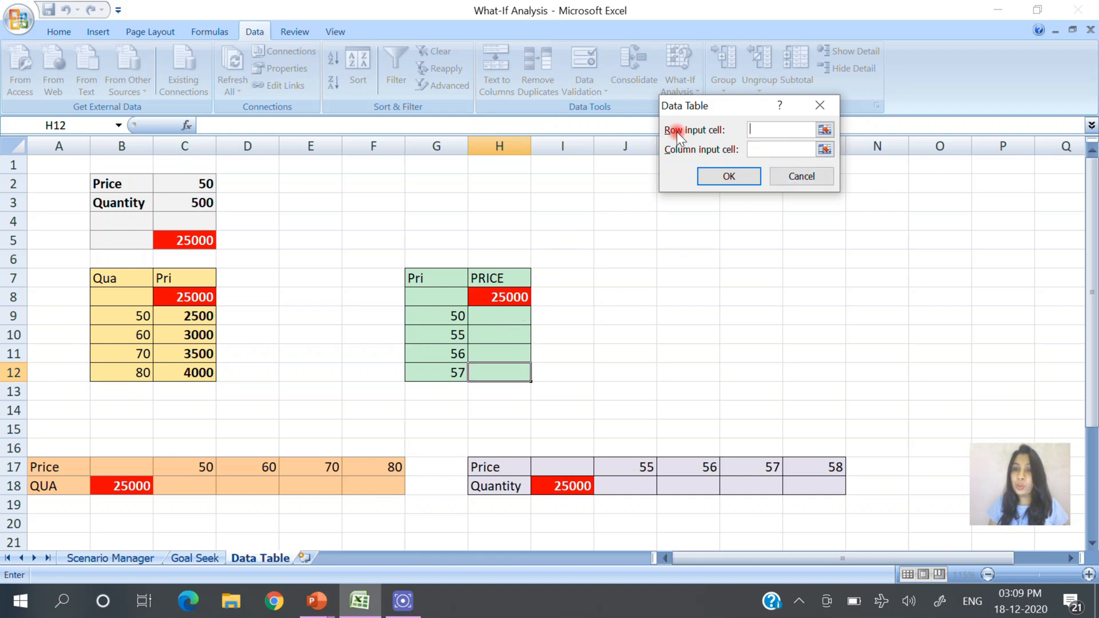
left_click(717, 130)
left_click(828, 147)
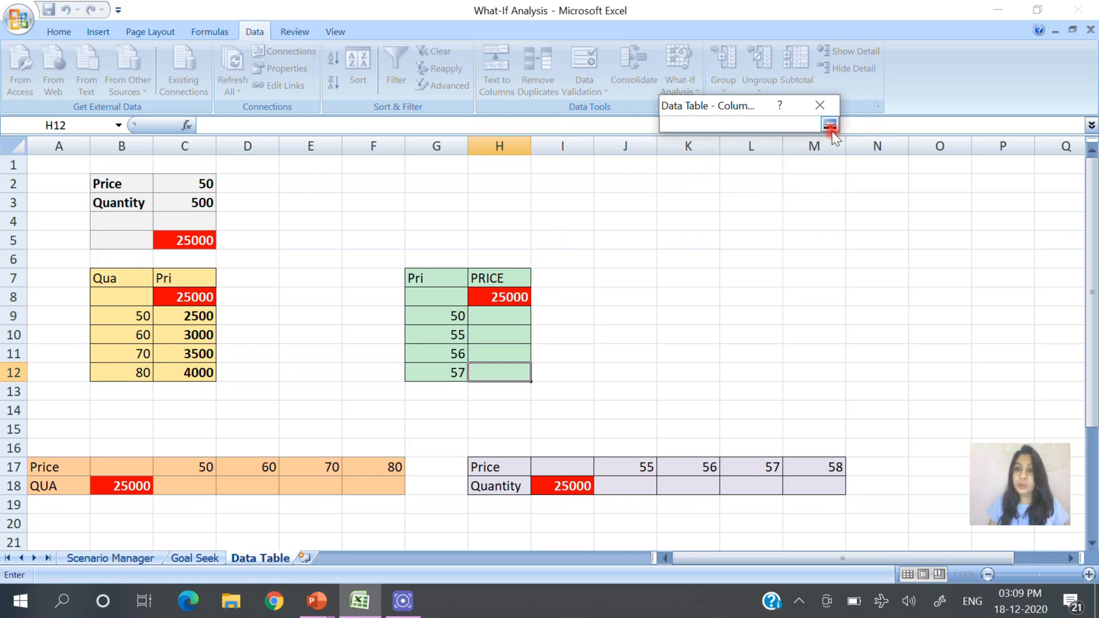
left_click(830, 125)
left_click(824, 106)
Create a one-variable data table over G8:H12 with price cell C2 as the column input cell.
left_click_drag(422, 297, 509, 374)
left_click(682, 86)
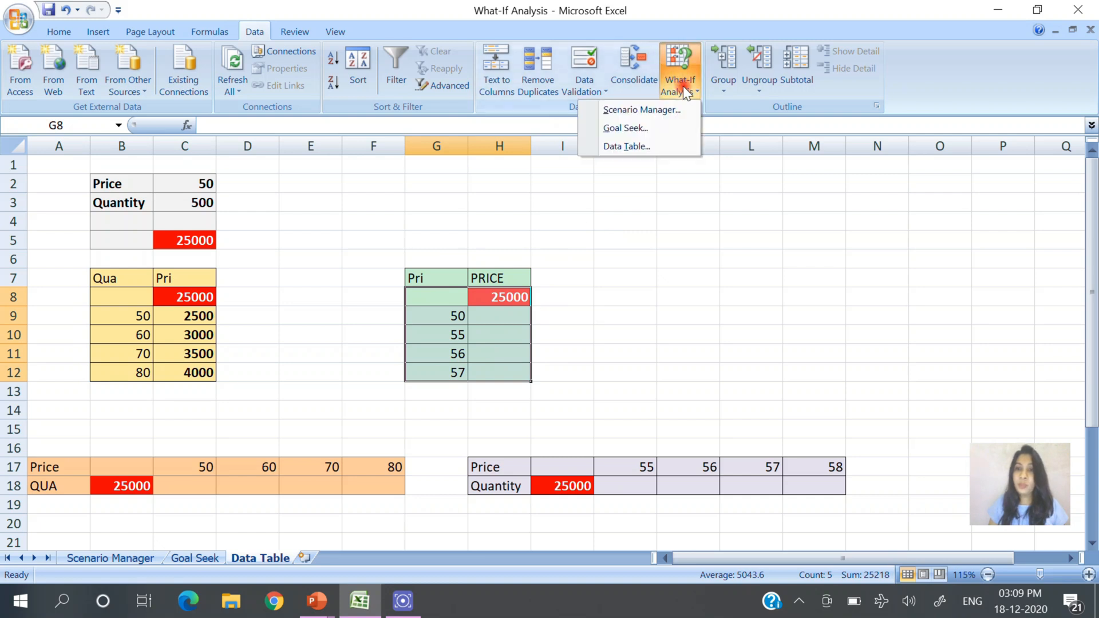
left_click(651, 147)
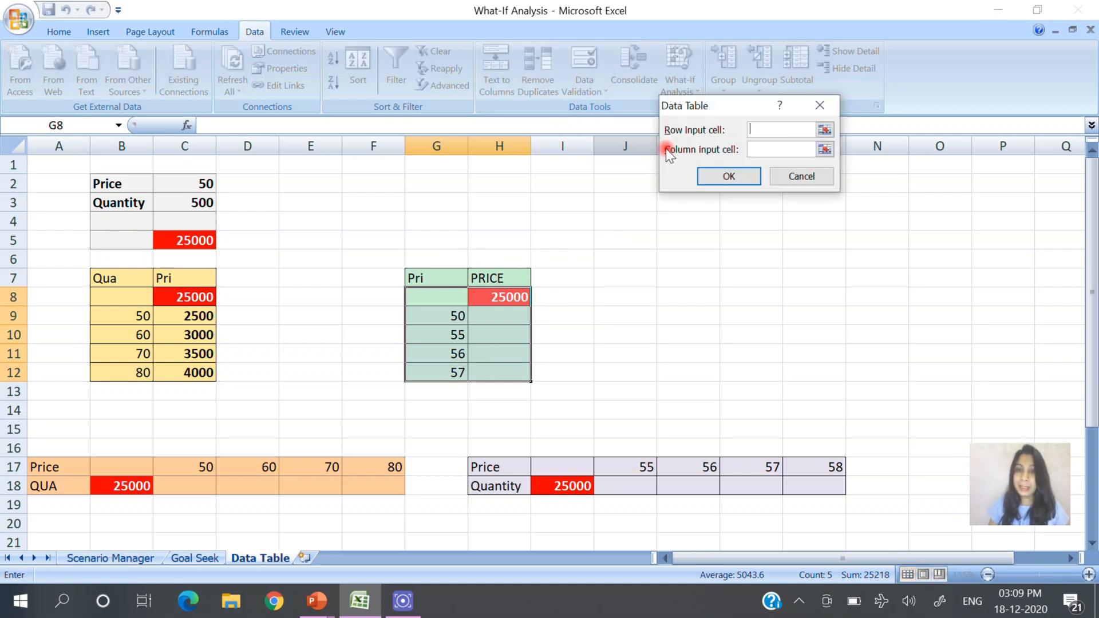
left_click(824, 150)
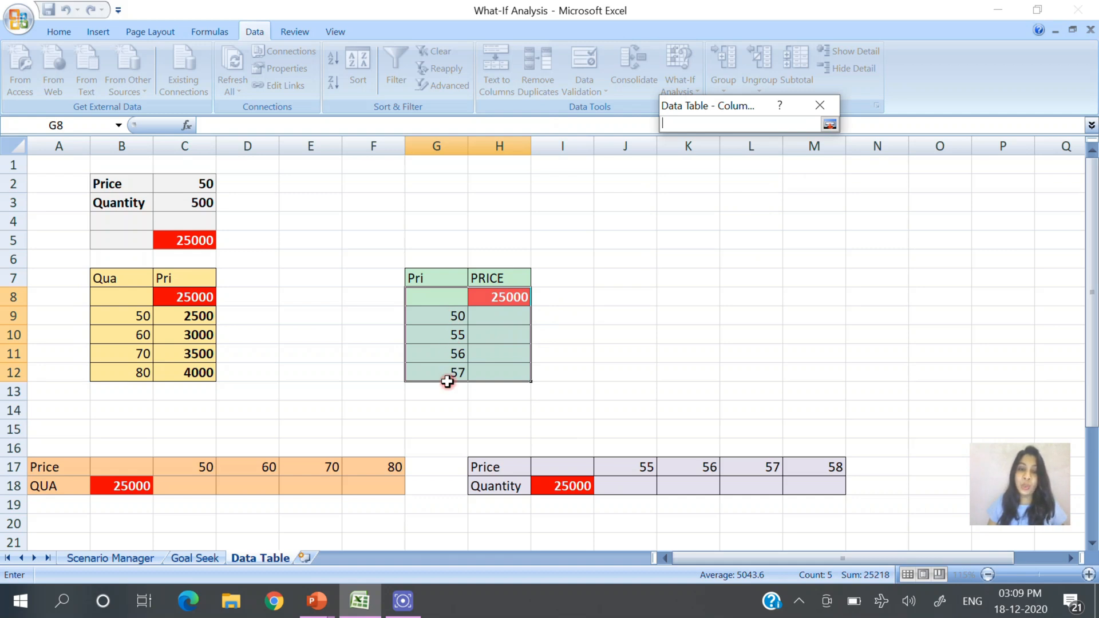
left_click(193, 182)
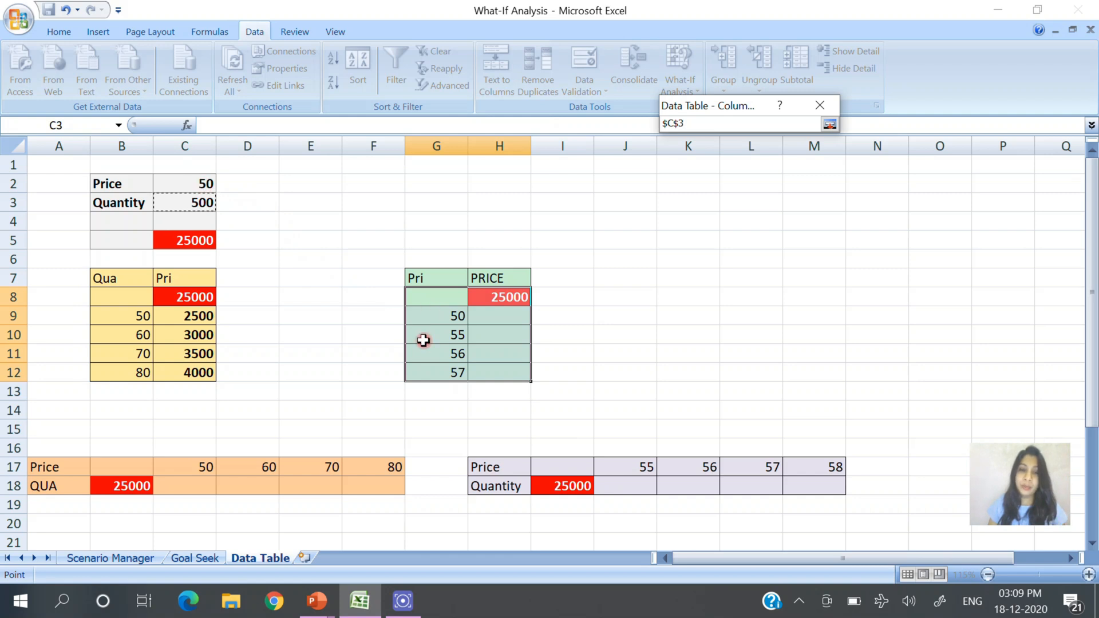
left_click(166, 183)
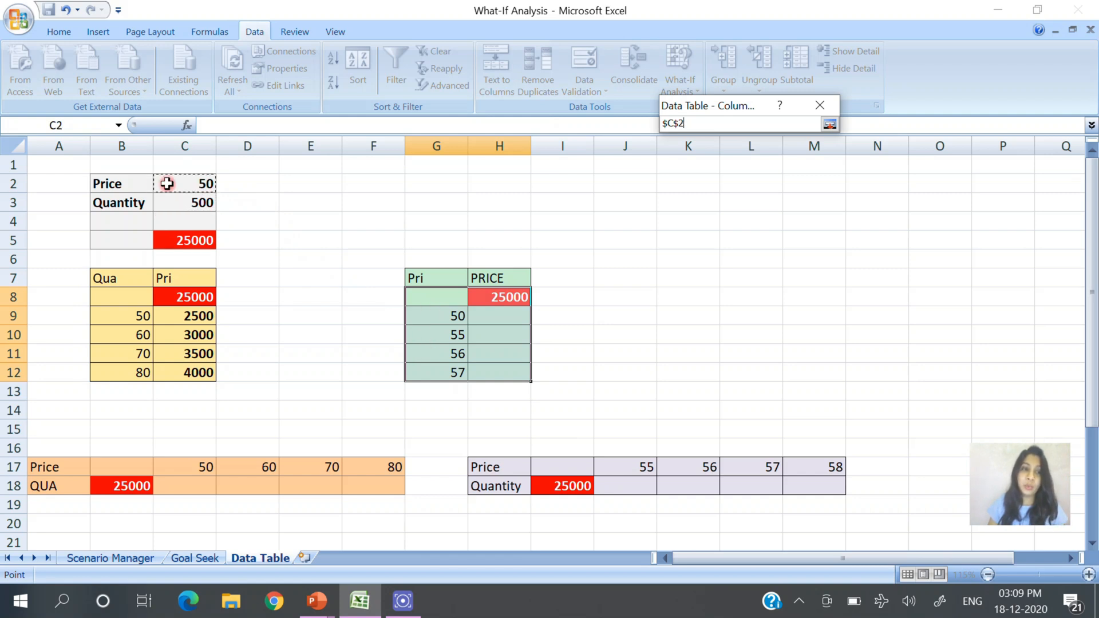
left_click(830, 124)
left_click(739, 175)
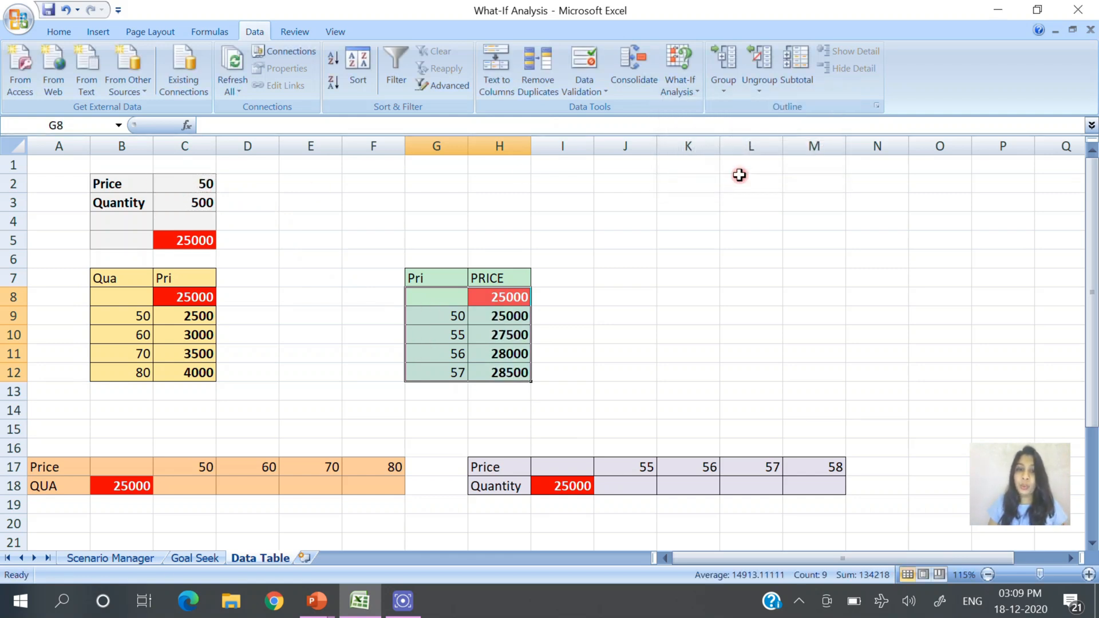
Examine the green price table's first two rows against the quantity in C3, and review both column-oriented data tables together.
left_click(540, 337)
left_click(438, 318)
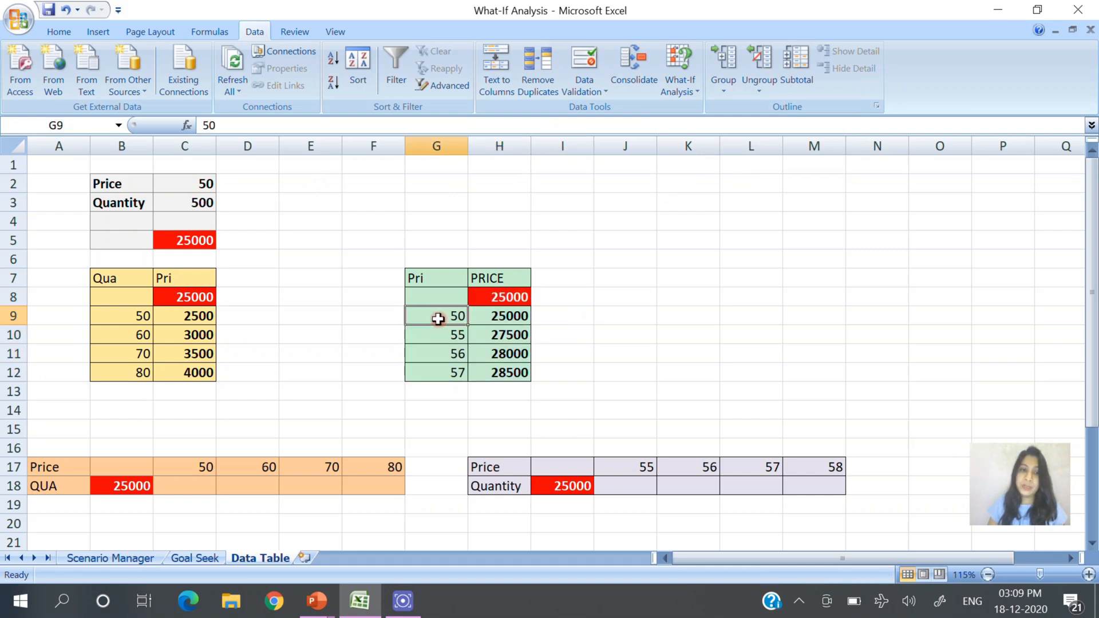
left_click(170, 204)
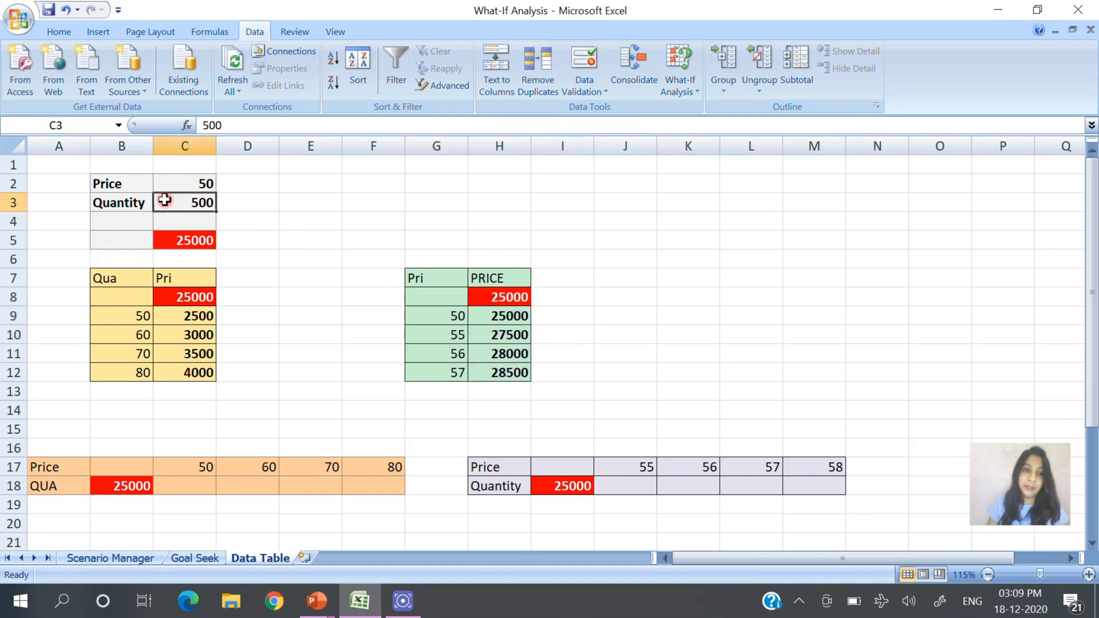
left_click(490, 317)
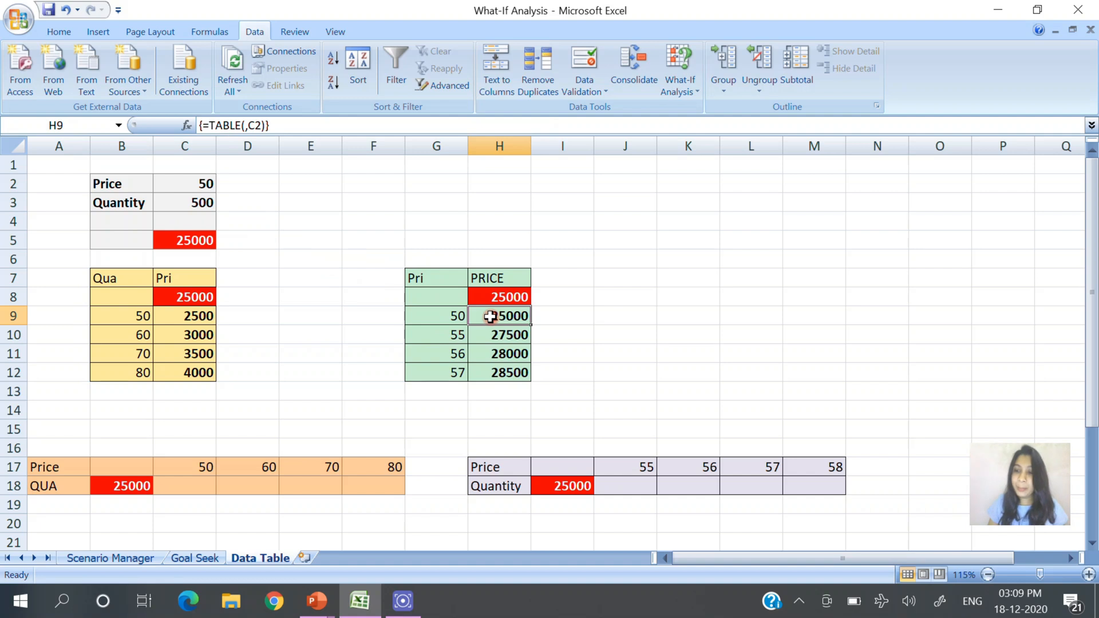
left_click(450, 335)
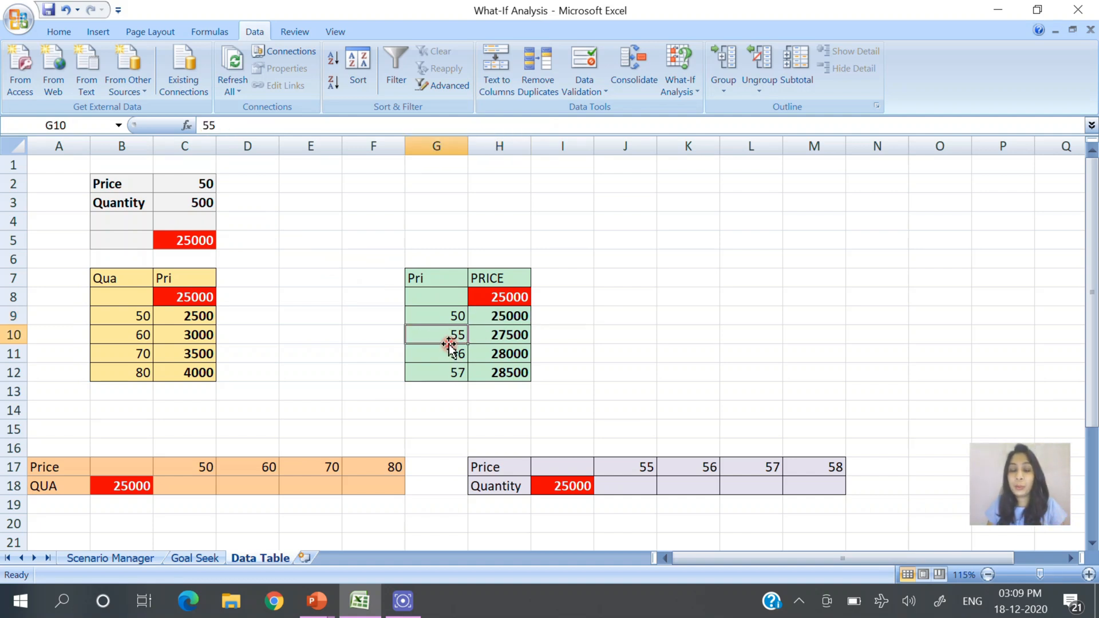
left_click(173, 202)
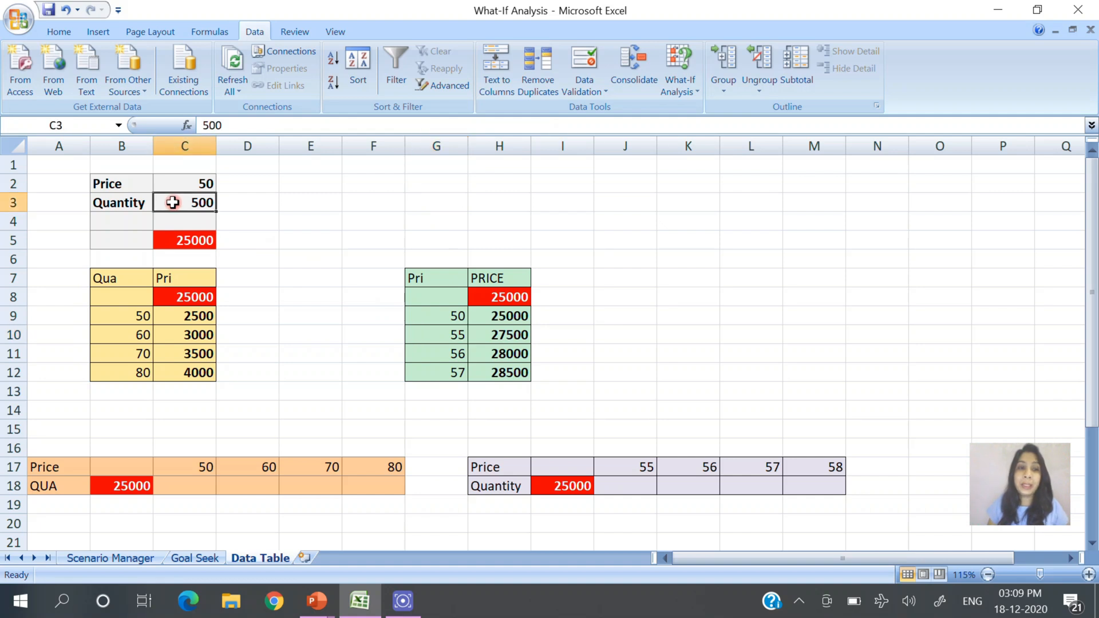
left_click(491, 337)
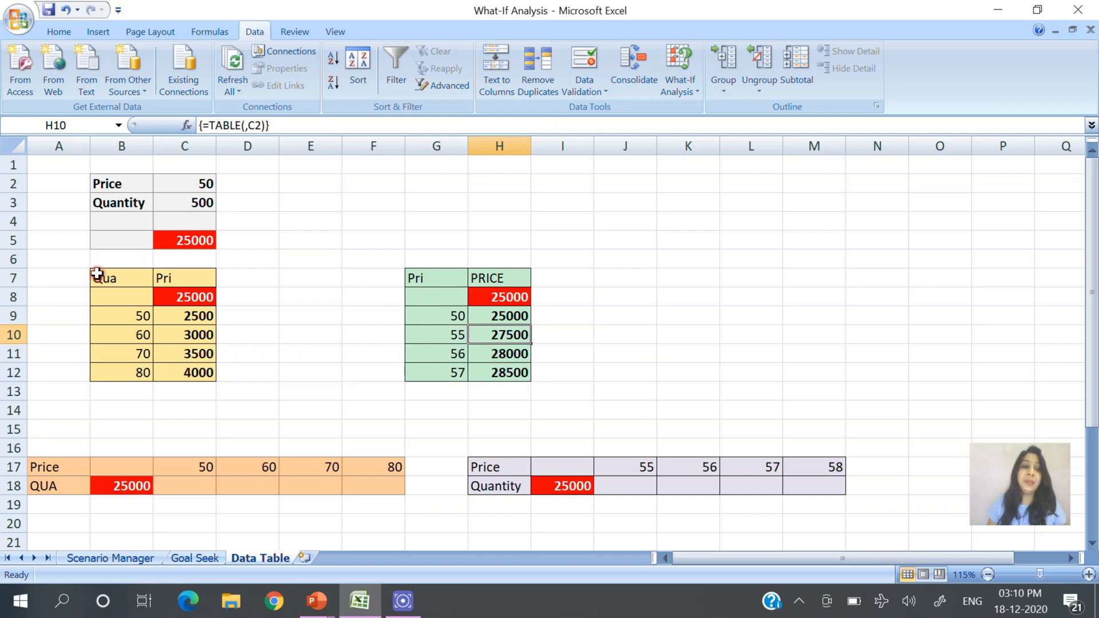
left_click_drag(98, 277, 511, 375)
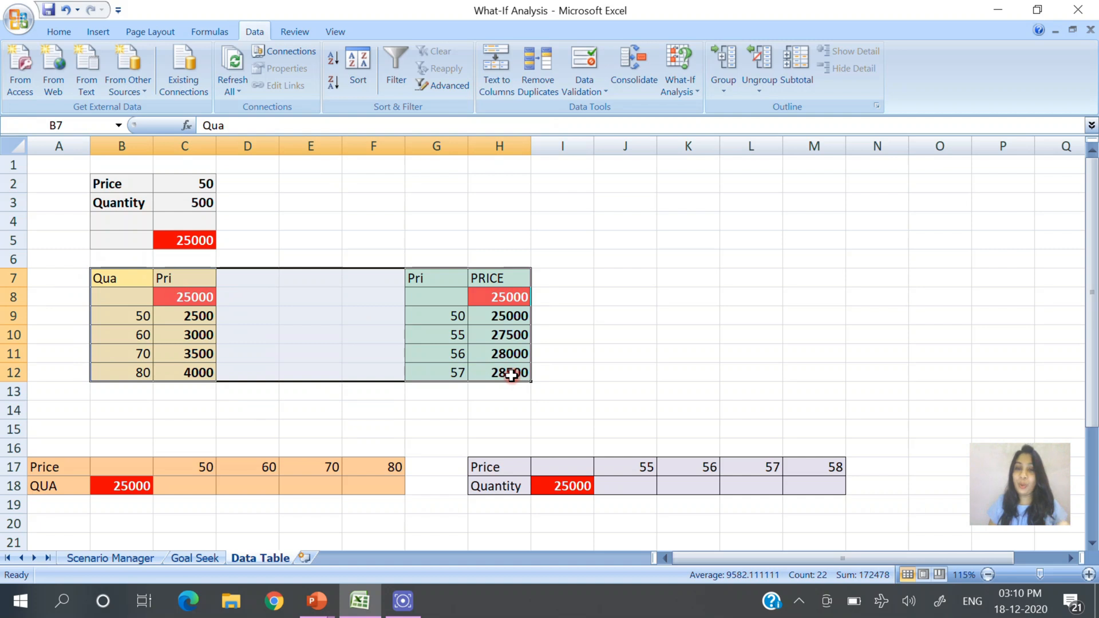
left_click(355, 409)
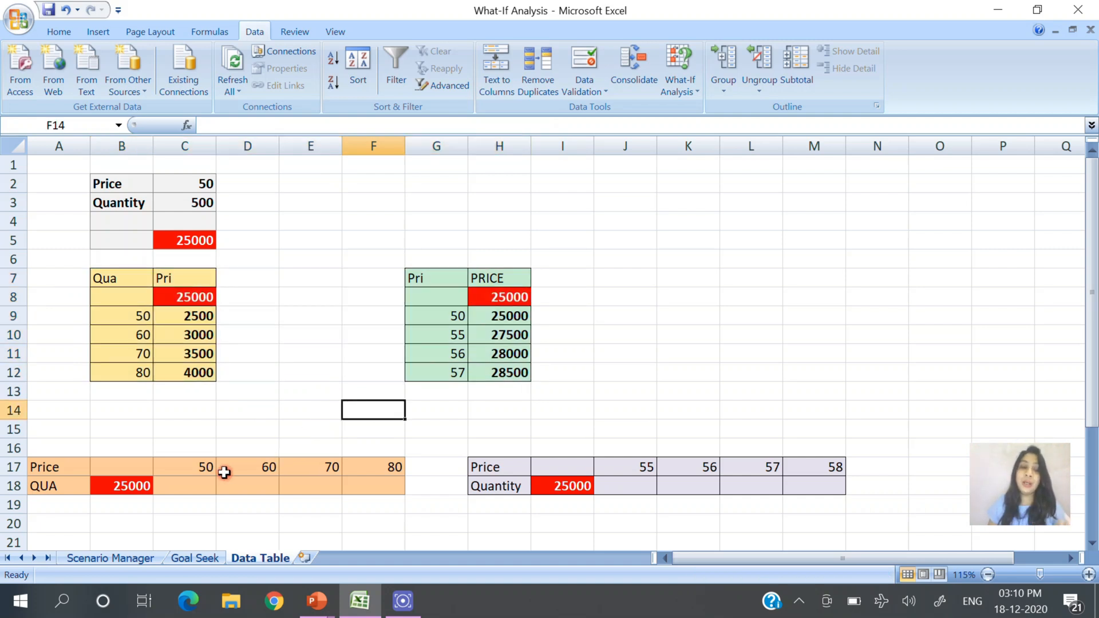
Create a one-variable data table over B17:F18 with price cell C2 as the row input cell.
left_click(123, 467)
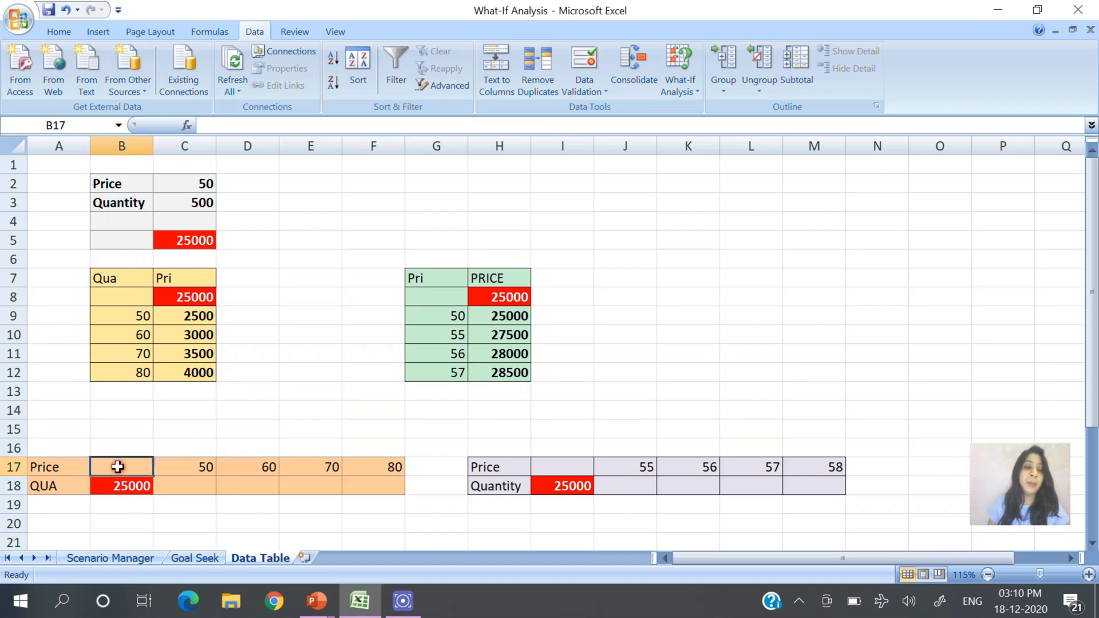
left_click(81, 465)
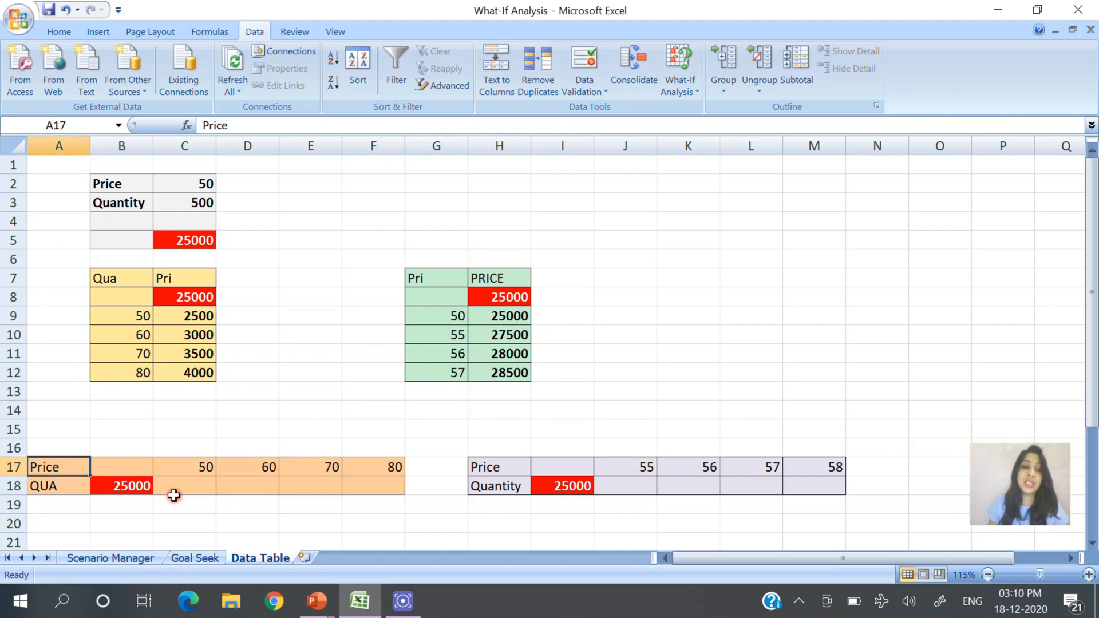
left_click_drag(114, 469, 378, 492)
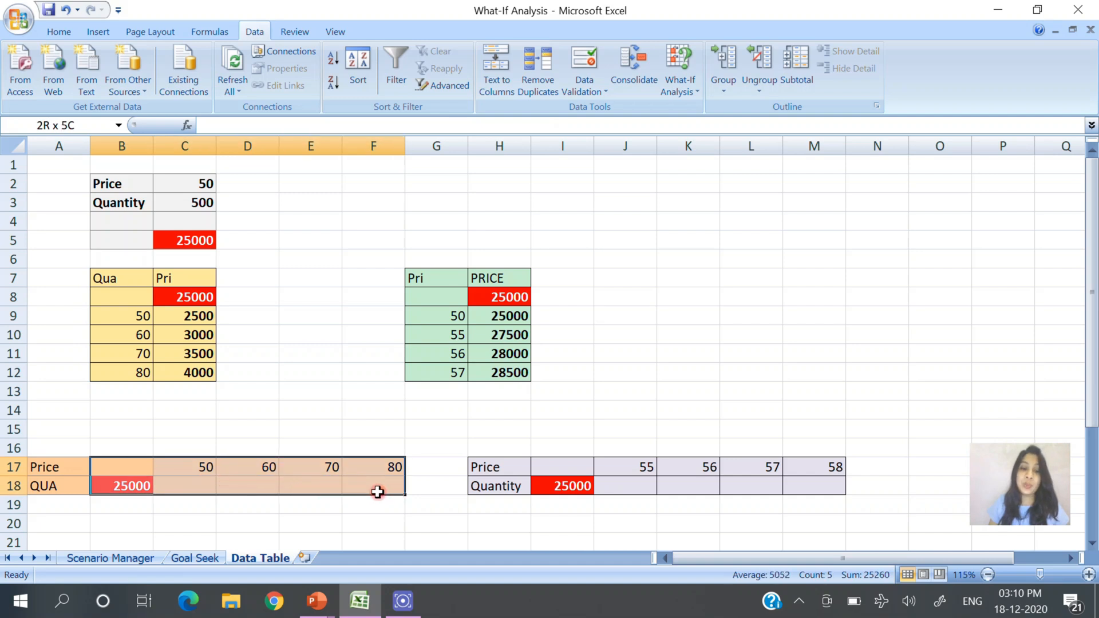
left_click(684, 87)
left_click(658, 148)
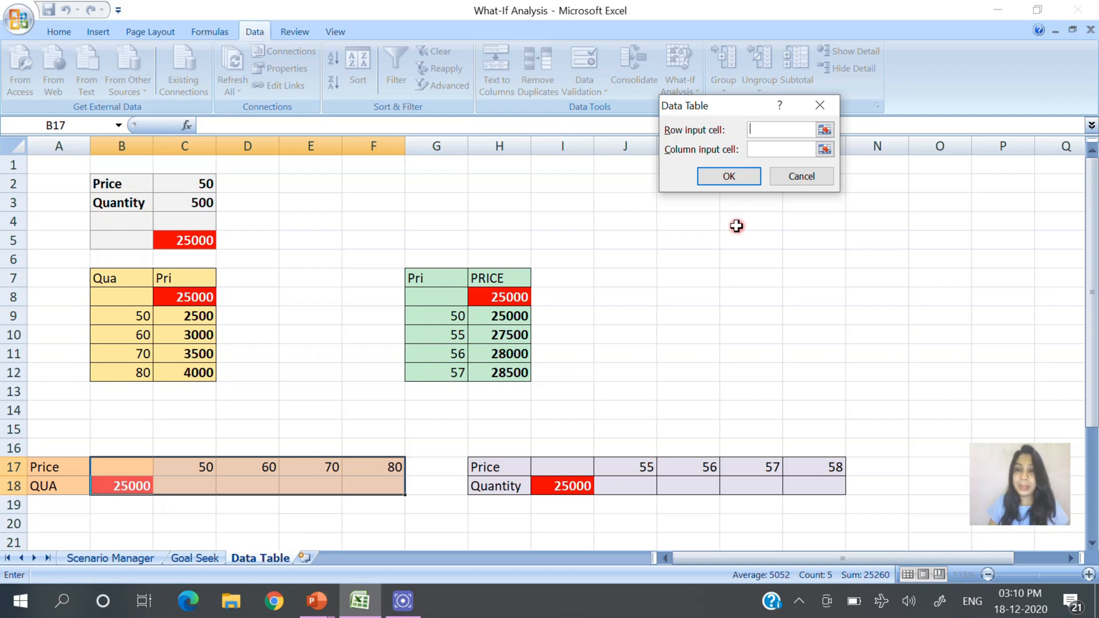
left_click(822, 131)
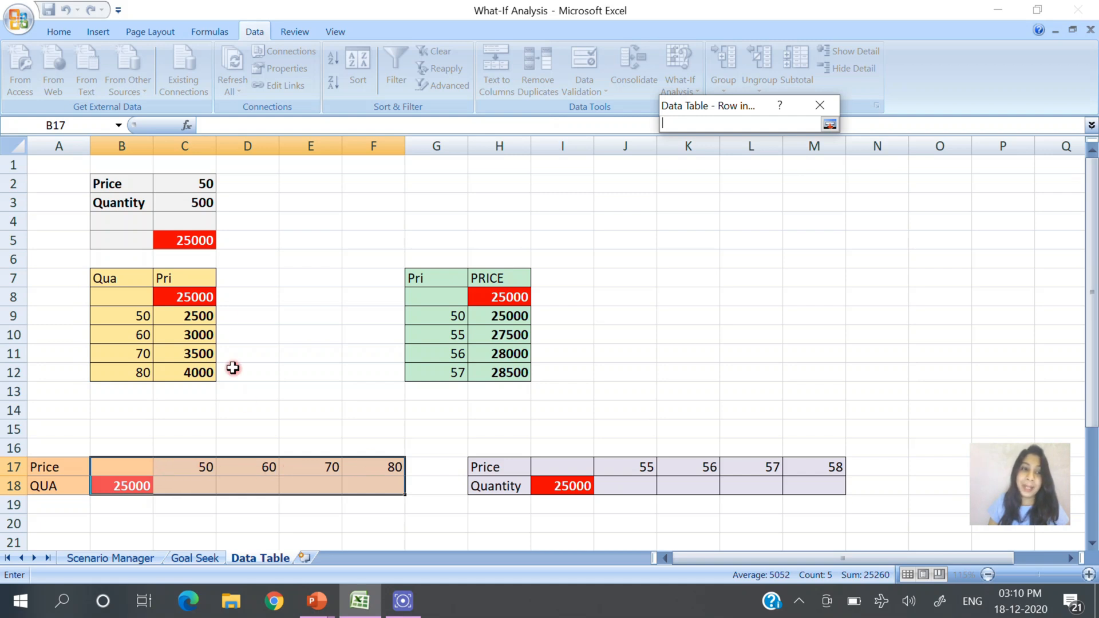
left_click(196, 183)
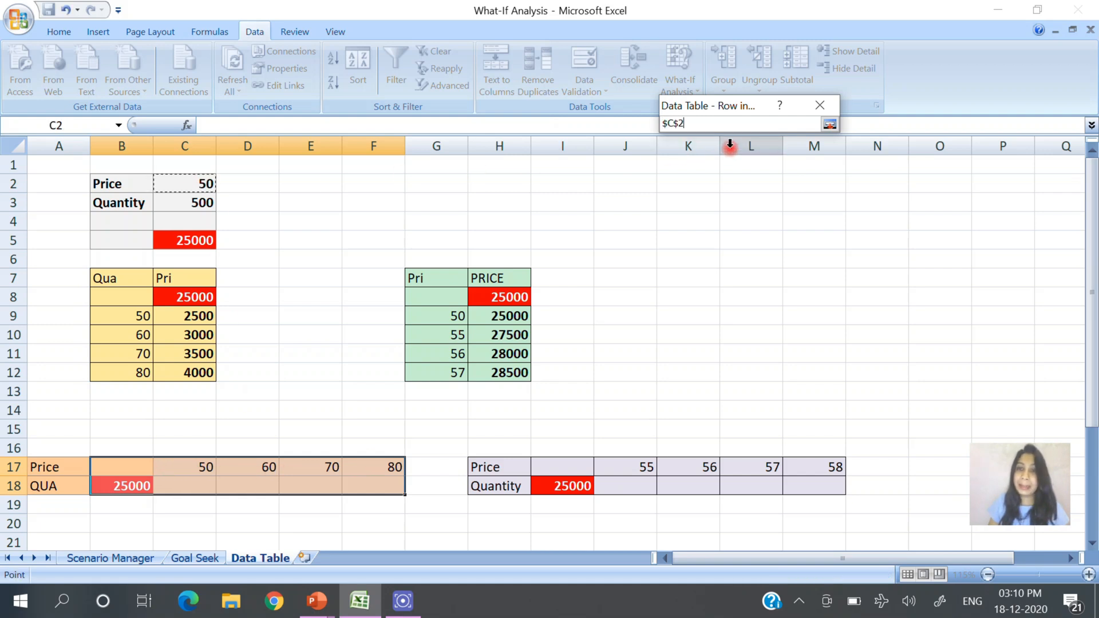
left_click(830, 124)
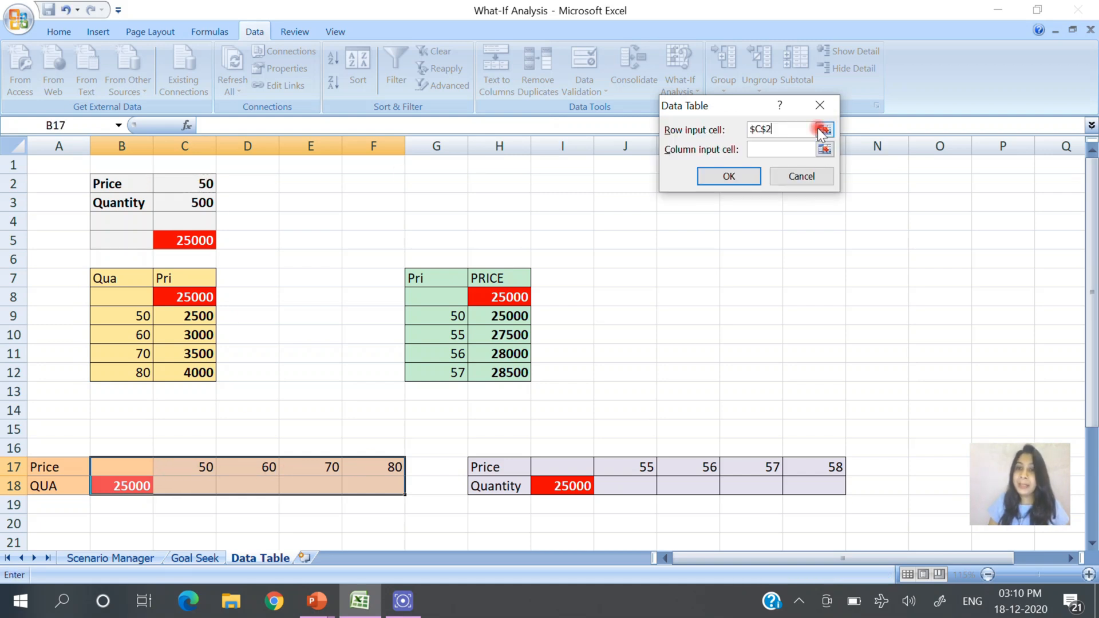
left_click(730, 176)
Examine the orange row-oriented table, comparing the price in C17 with its result and checking each result across C18:F18.
left_click(225, 536)
left_click(196, 486)
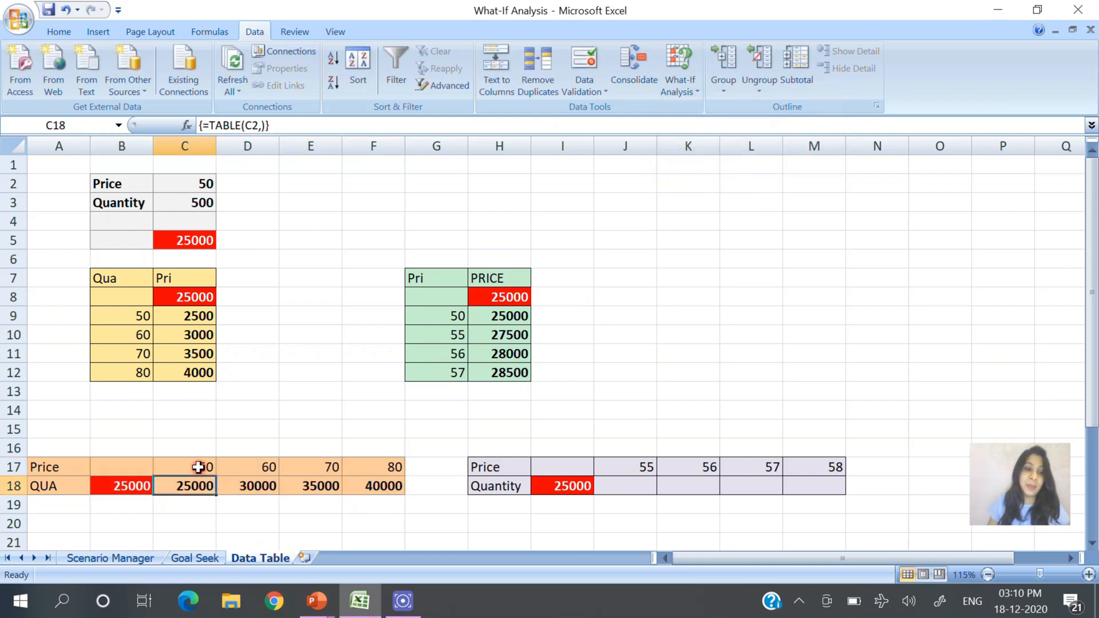
left_click(198, 467)
left_click(193, 486)
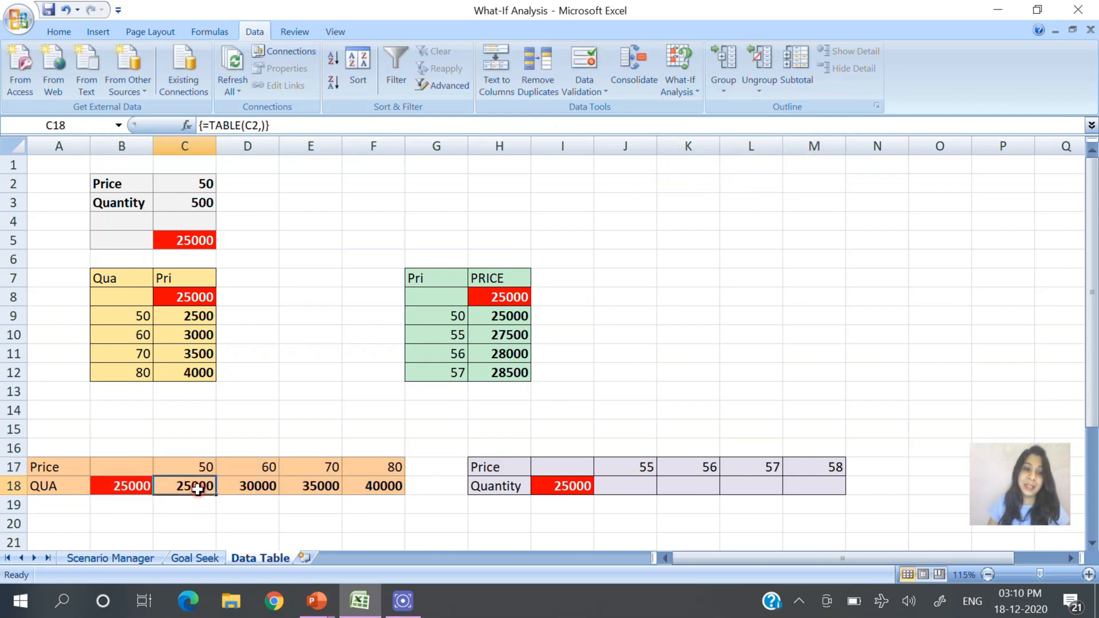
left_click(259, 487)
left_click(308, 486)
left_click(387, 486)
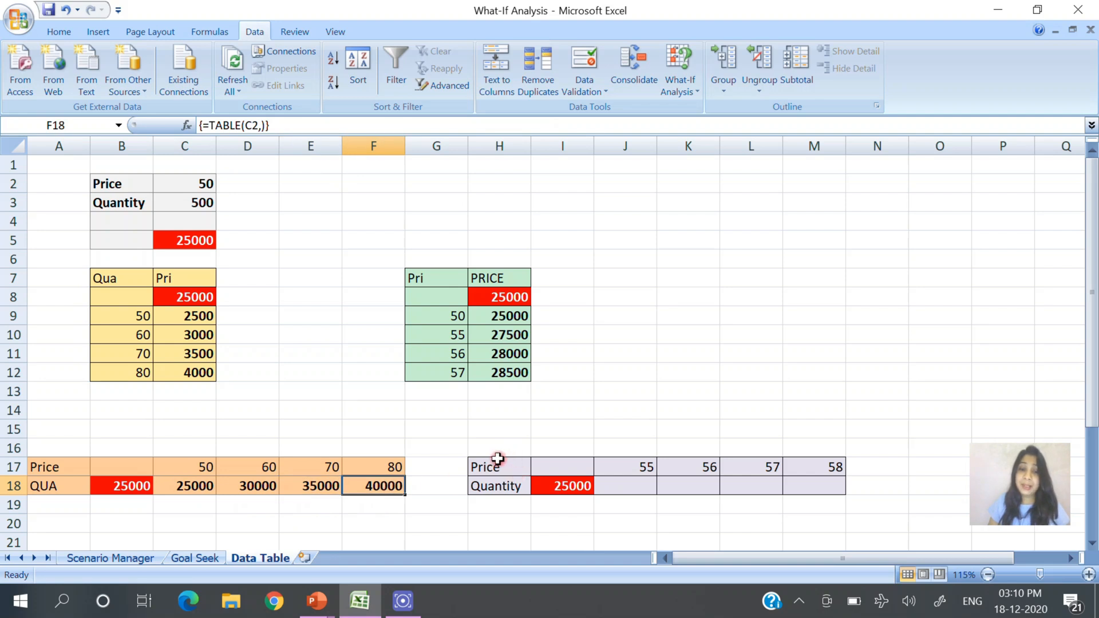
Create a one-variable data table over I17:M18 with quantity cell C3 as the row input cell.
left_click_drag(508, 466, 807, 487)
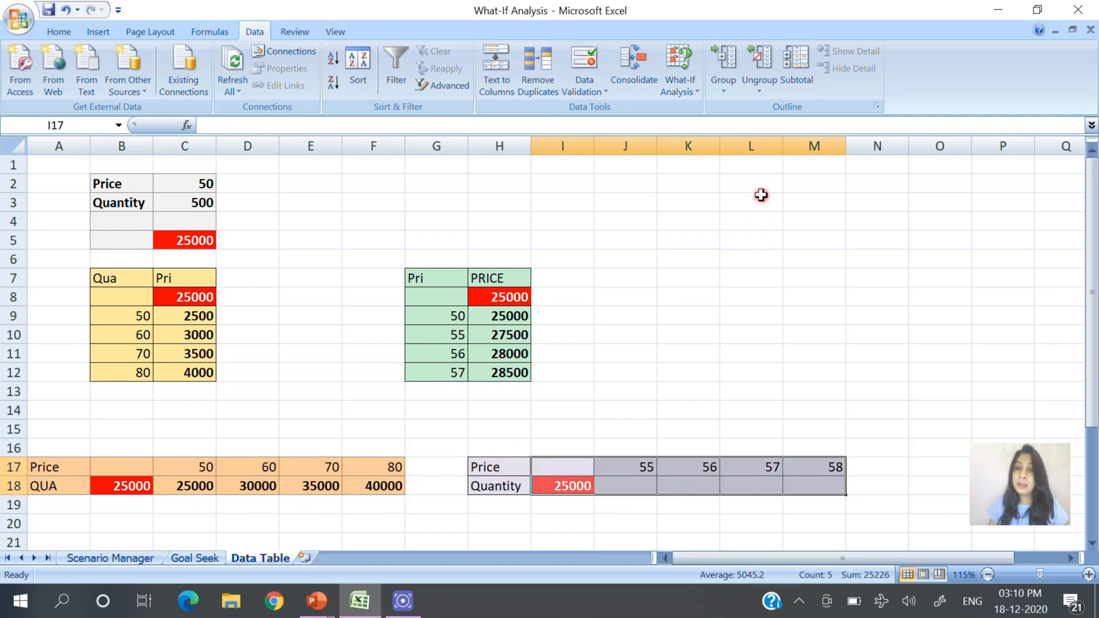
left_click(699, 93)
left_click(660, 146)
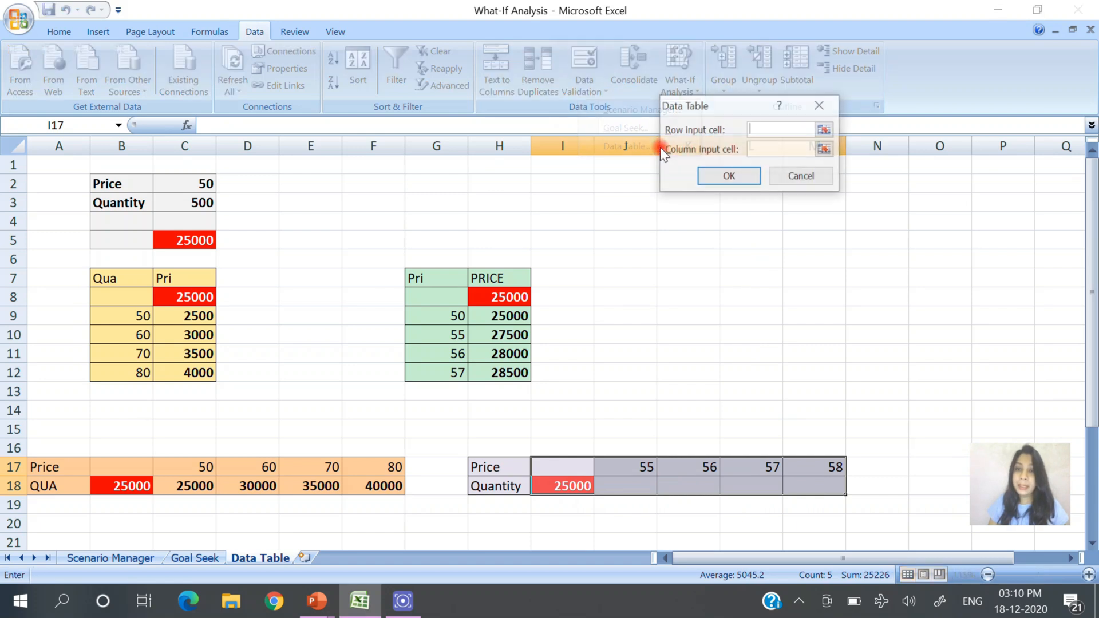
left_click(824, 131)
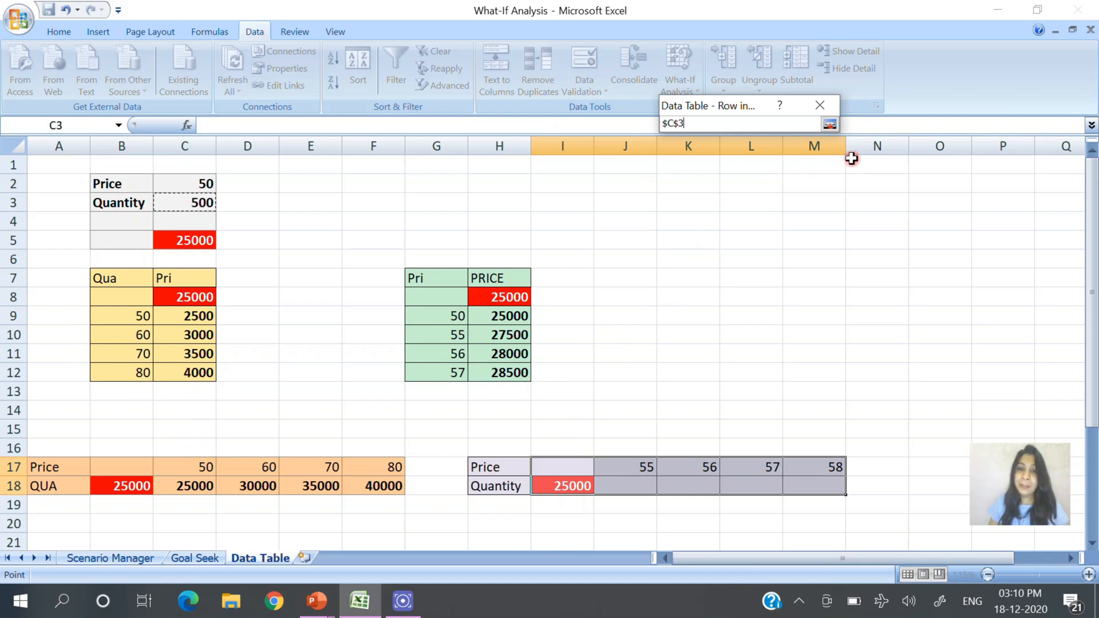
left_click(830, 124)
left_click(741, 180)
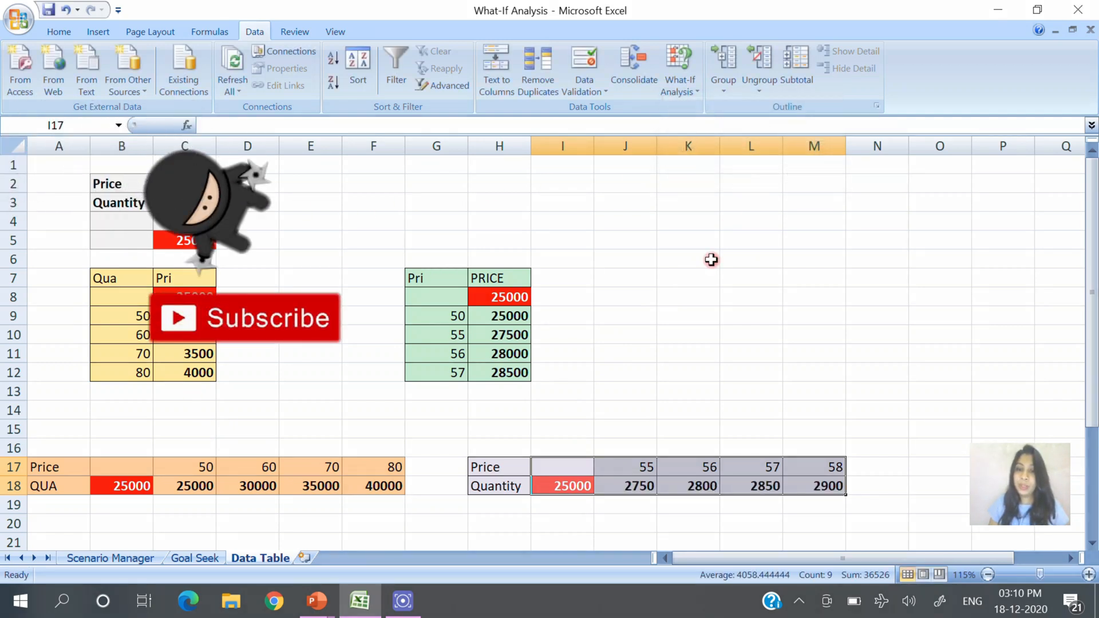